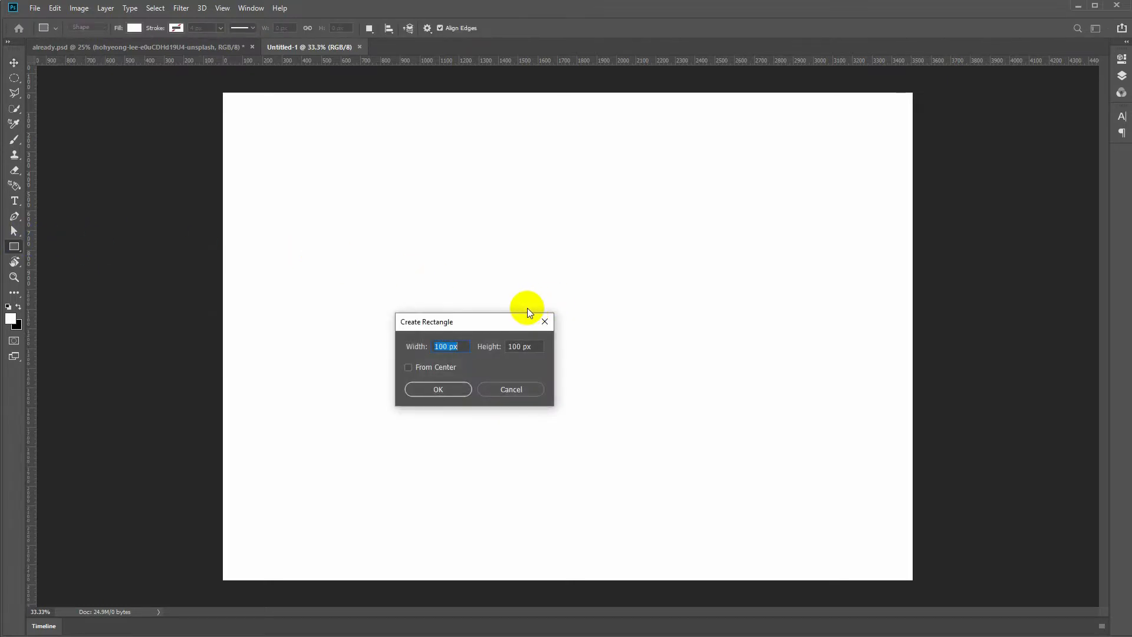
left_click(456, 342)
type("99")
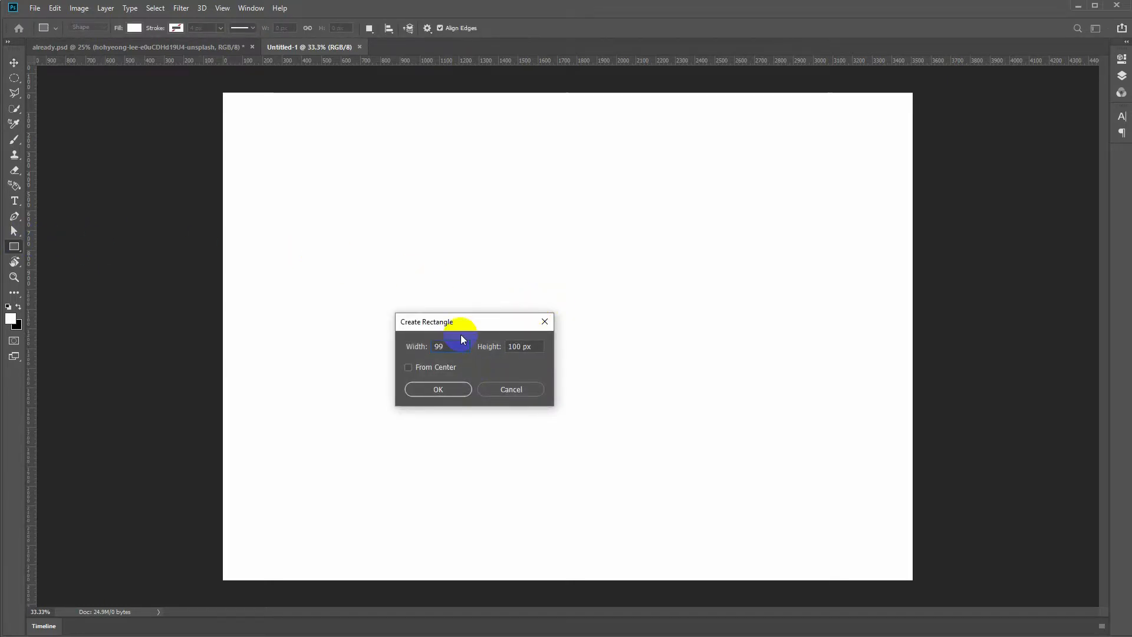
key("Return")
key("ctrl+z")
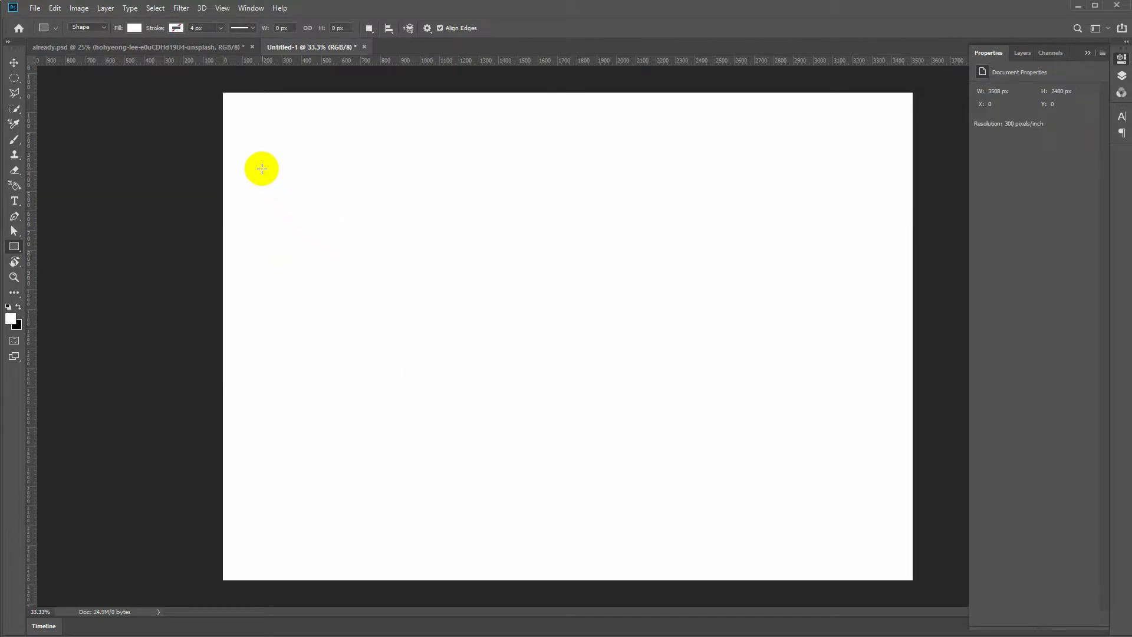
- Create a rectangle shape 99 mm wide and 100 px high in the page's upper-left area
left_click(265, 175)
left_click(441, 341)
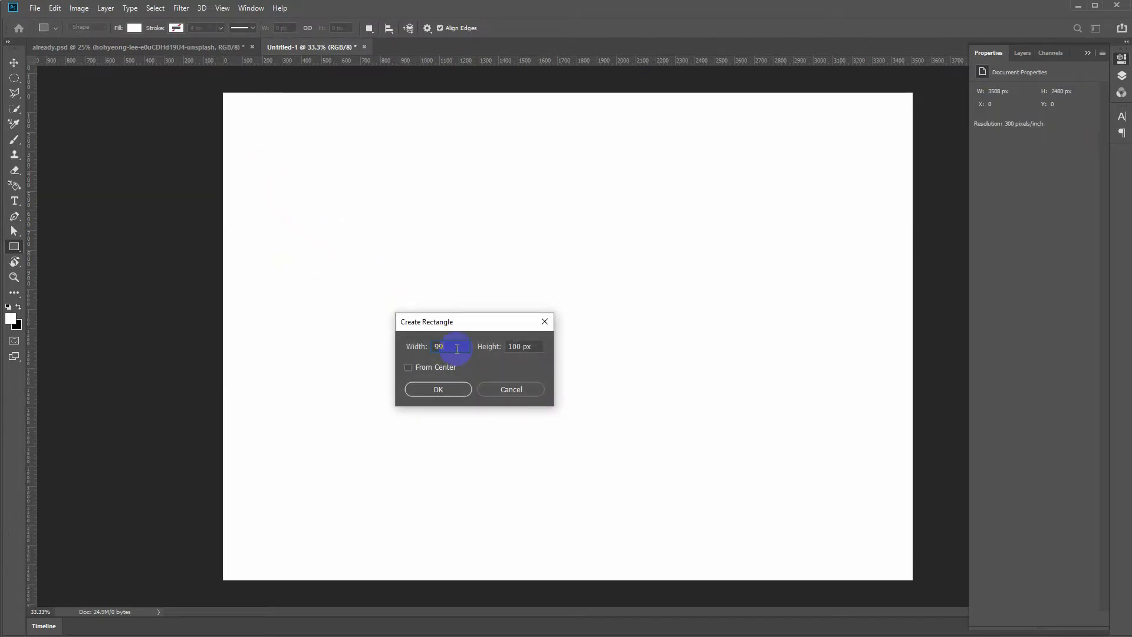
type("99mm")
key("Return")
- Change the rectangle's fill colour to grey
key("v")
left_click(1002, 128)
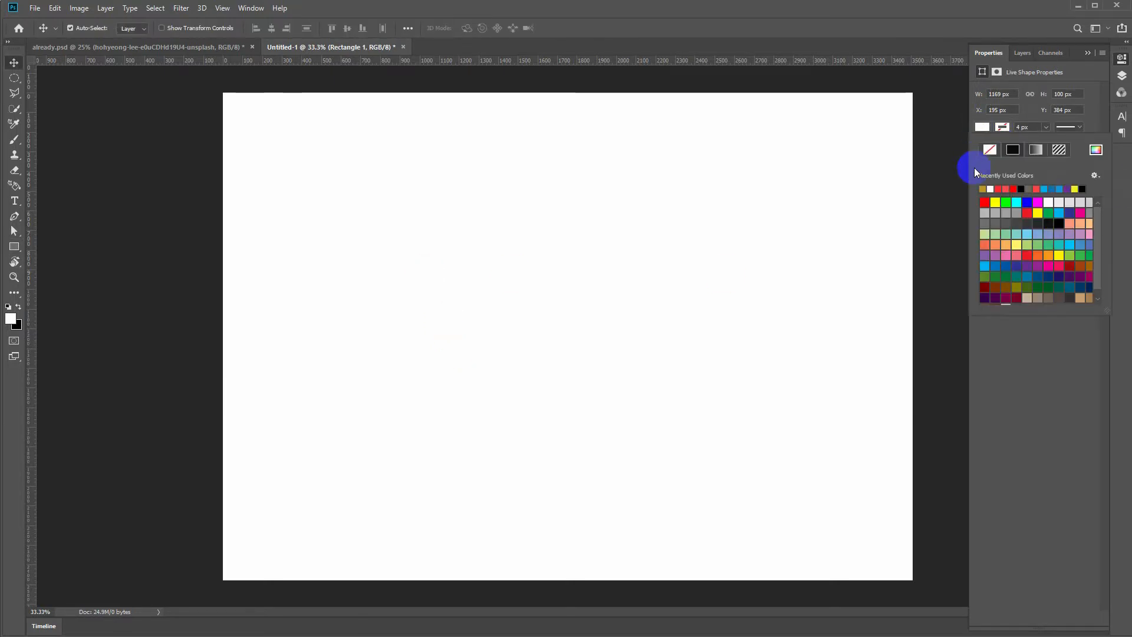
left_click(1007, 212)
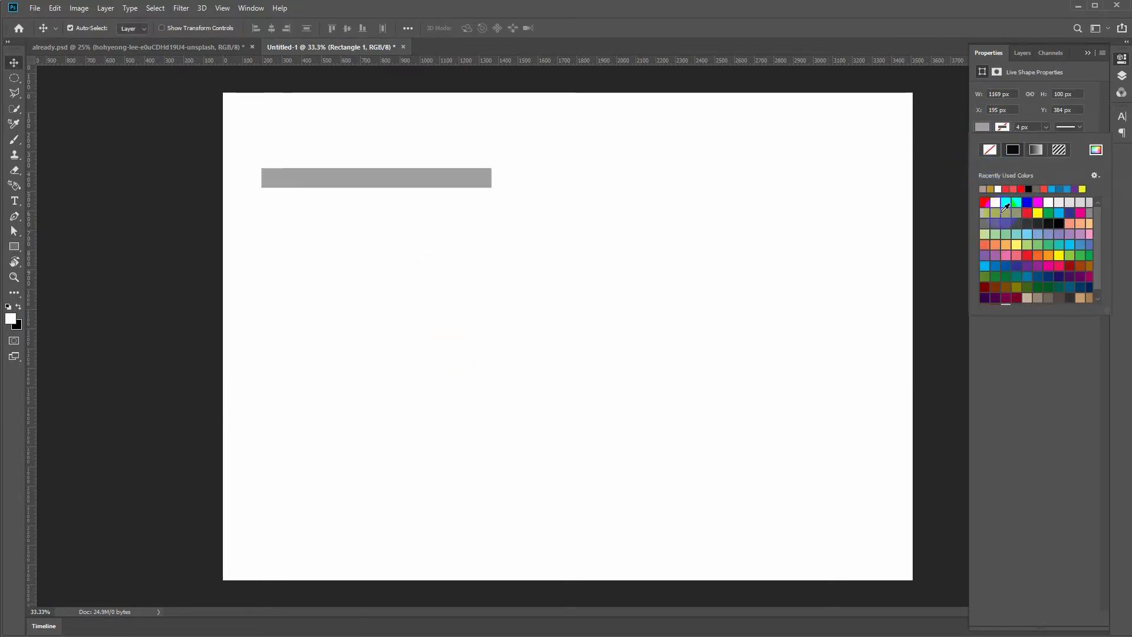
left_click(557, 213)
- Use the grey rectangle as a spacer from the page's top-left corner to place two vertical guides that divide the page into three panels
left_click_drag(351, 180, 319, 110)
left_click_drag(30, 115, 452, 144)
left_click_drag(413, 106, 642, 108)
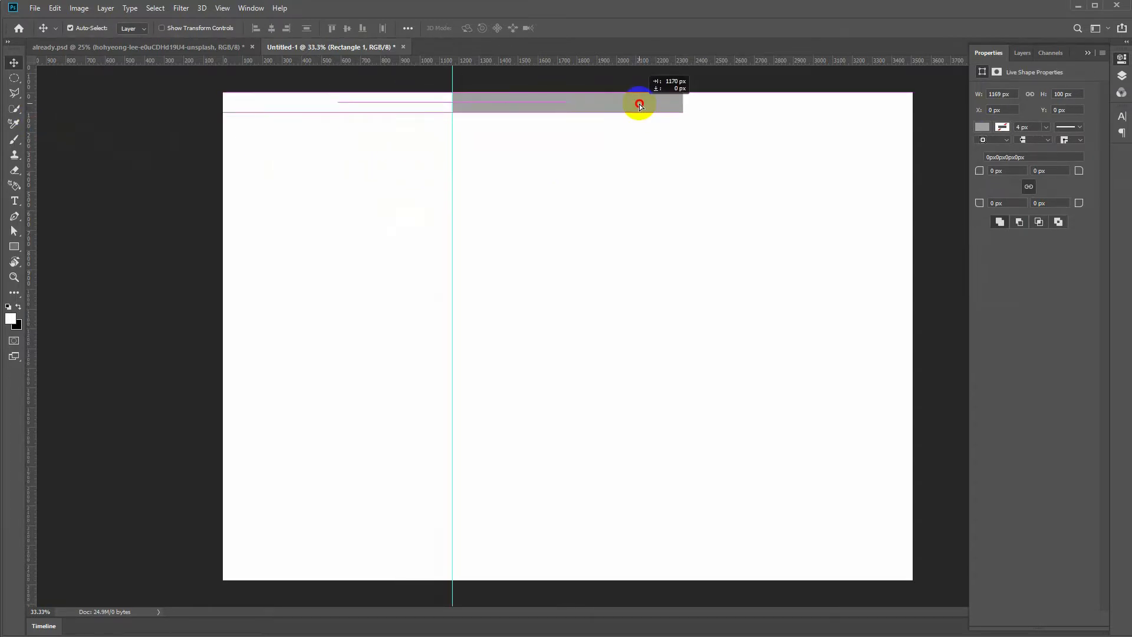
left_click_drag(30, 115, 683, 138)
- Delete the grey spacer rectangle, keeping the two guides
key("Delete")
left_click_drag(571, 116, 328, 230)
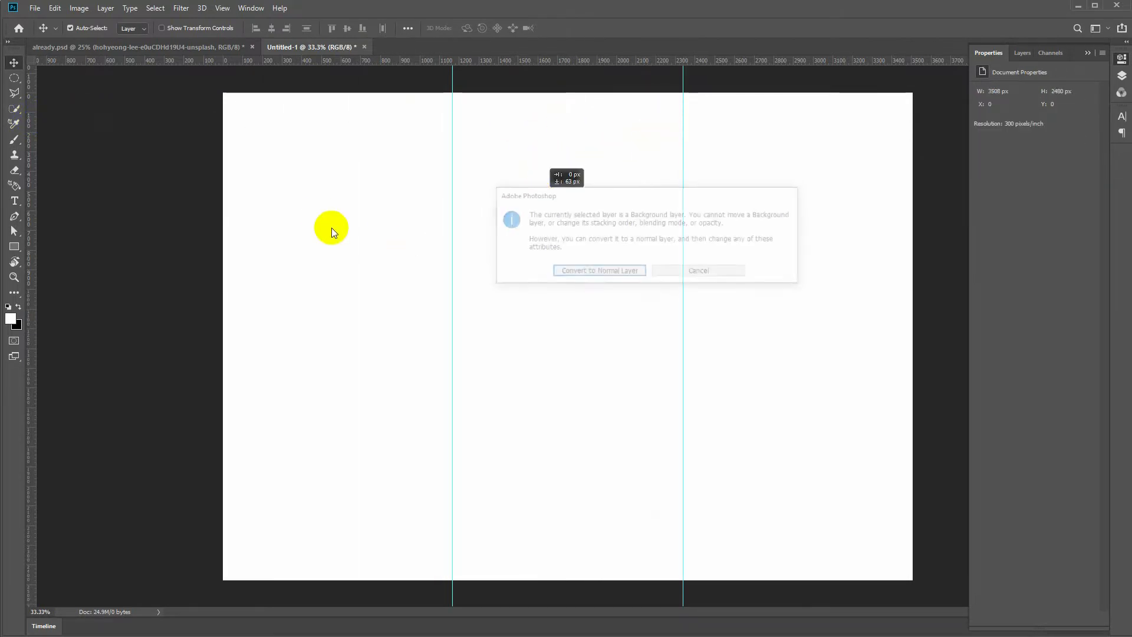
key("Escape")
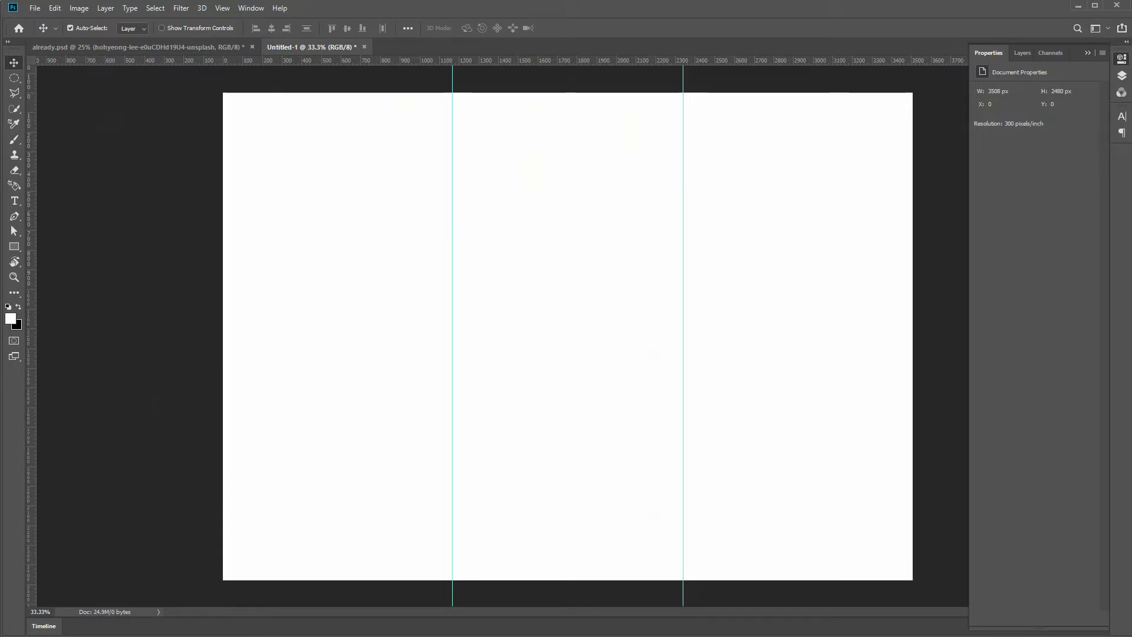
key("alt+Tab")
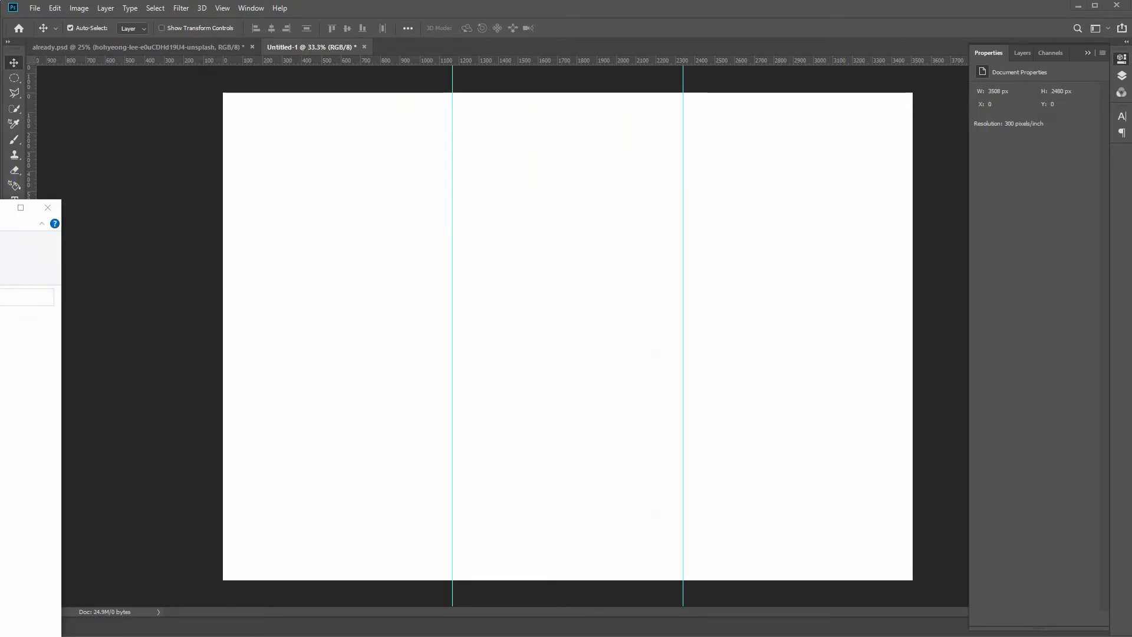
key("alt+Tab")
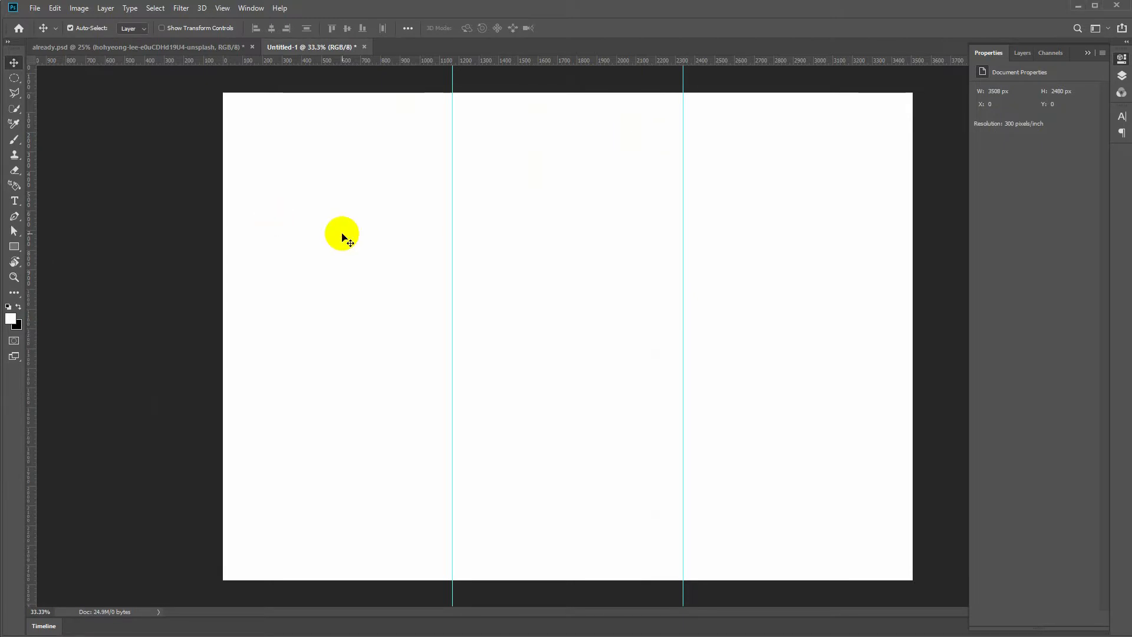
- Add a linear Gradient fill layer covering the page, starting from a preset gradient
key("u")
left_click(105, 8)
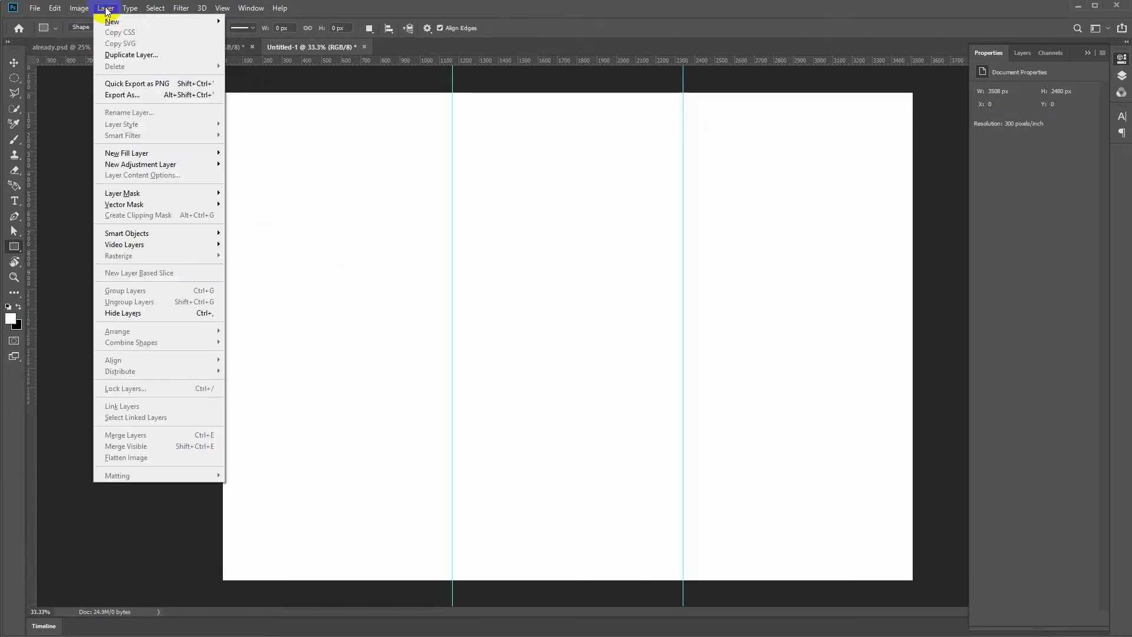
left_click(252, 169)
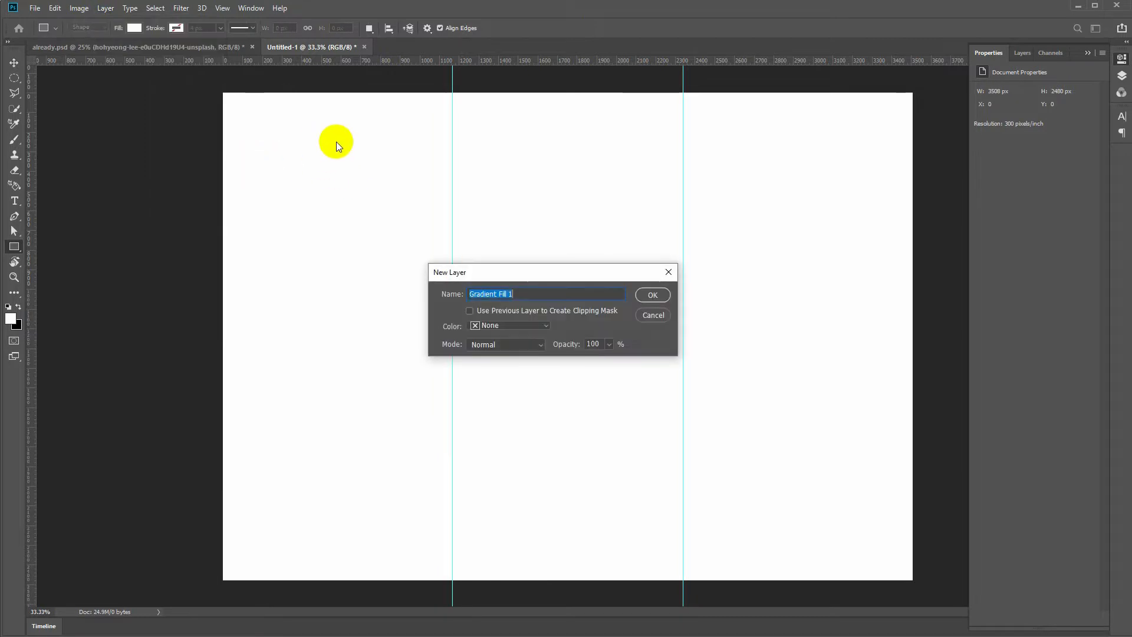
left_click(653, 296)
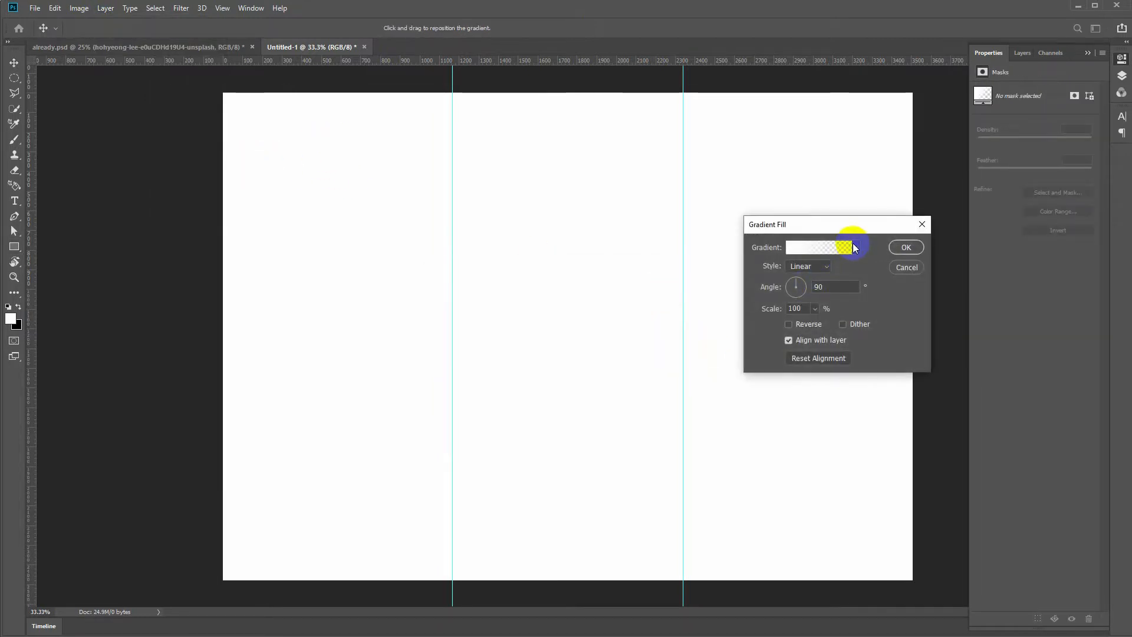
left_click(857, 248)
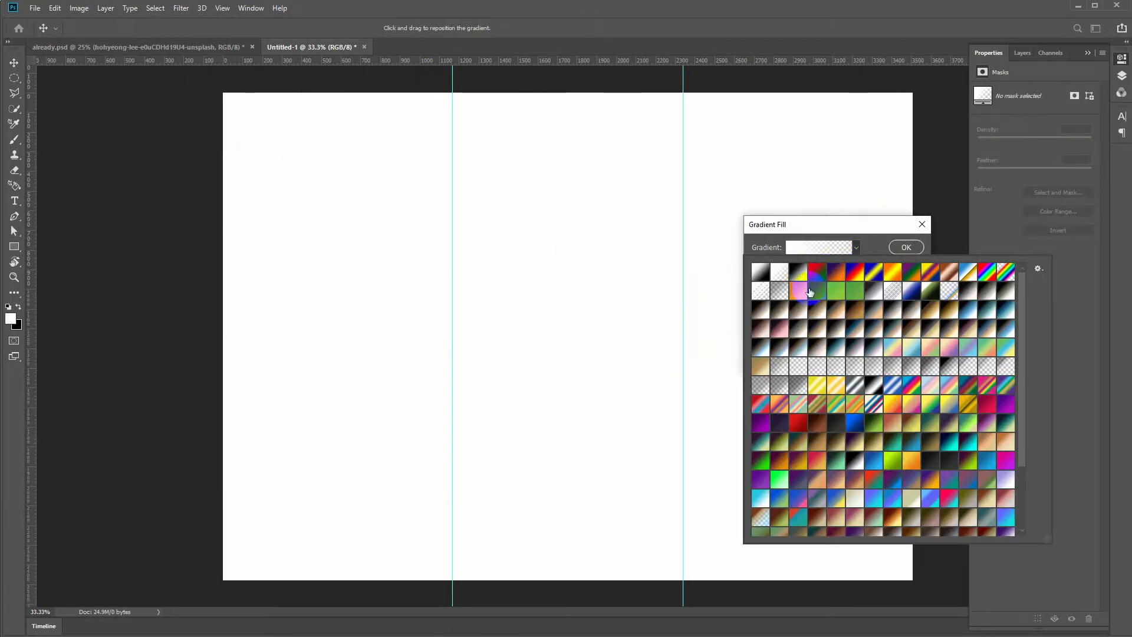
left_click(800, 276)
- Edit the gradient and set its colour stop at location 100% to teal #4ab6cd
left_click(868, 222)
left_click(801, 251)
left_click(1042, 426)
double_click(1042, 425)
left_click_drag(958, 244, 958, 250)
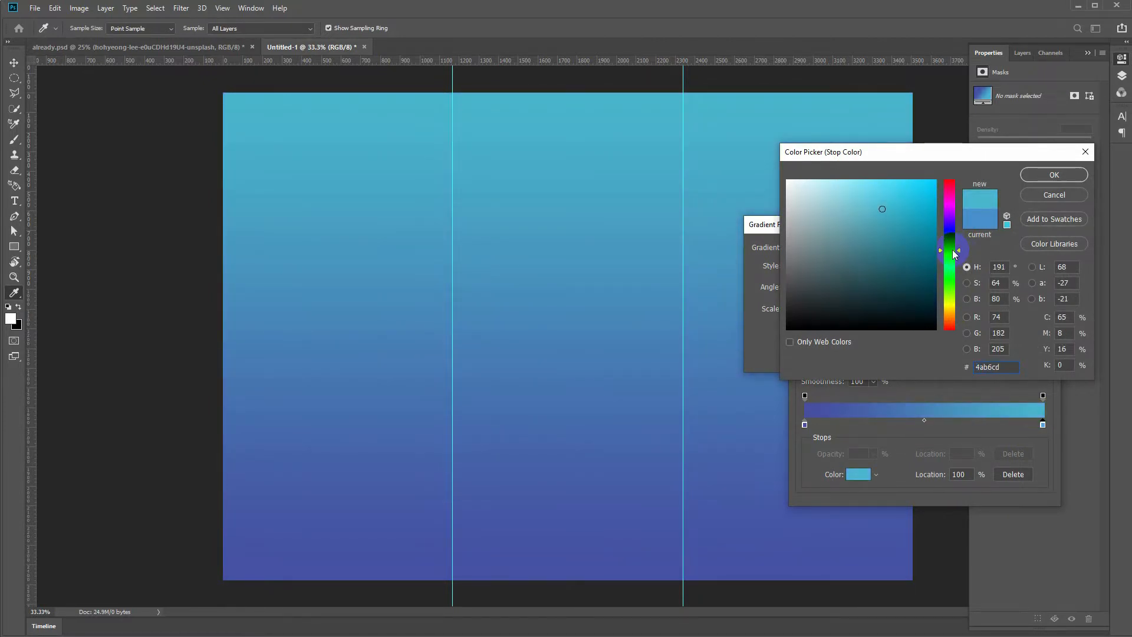
left_click(1041, 177)
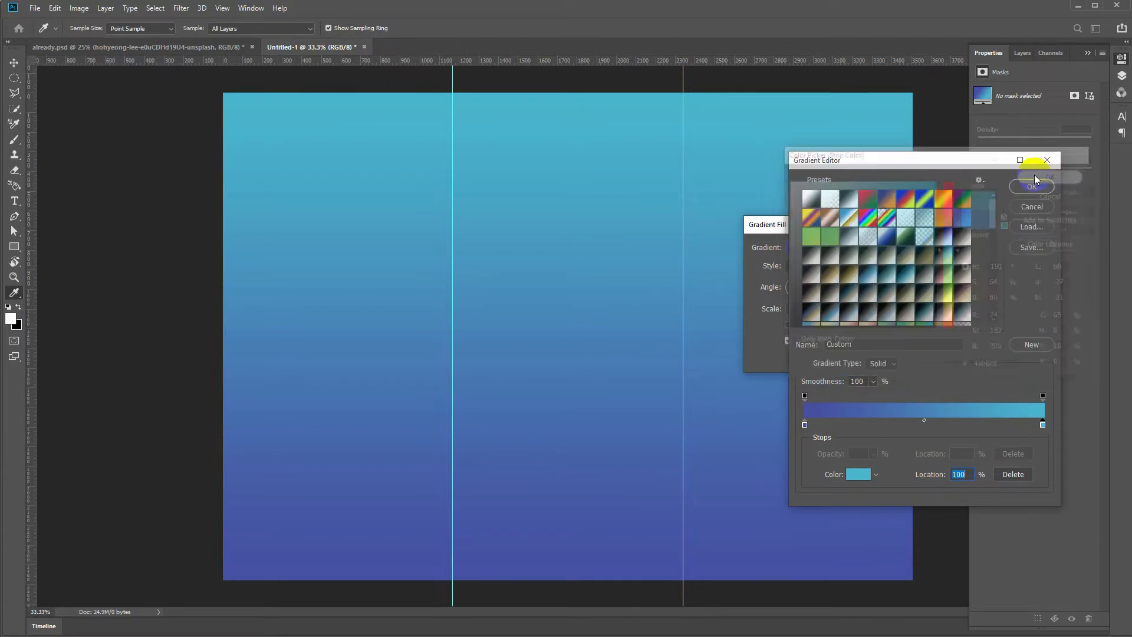
- Set the gradient's colour stop at location 0% to blue #335dbd and apply the gradient fill
double_click(805, 425)
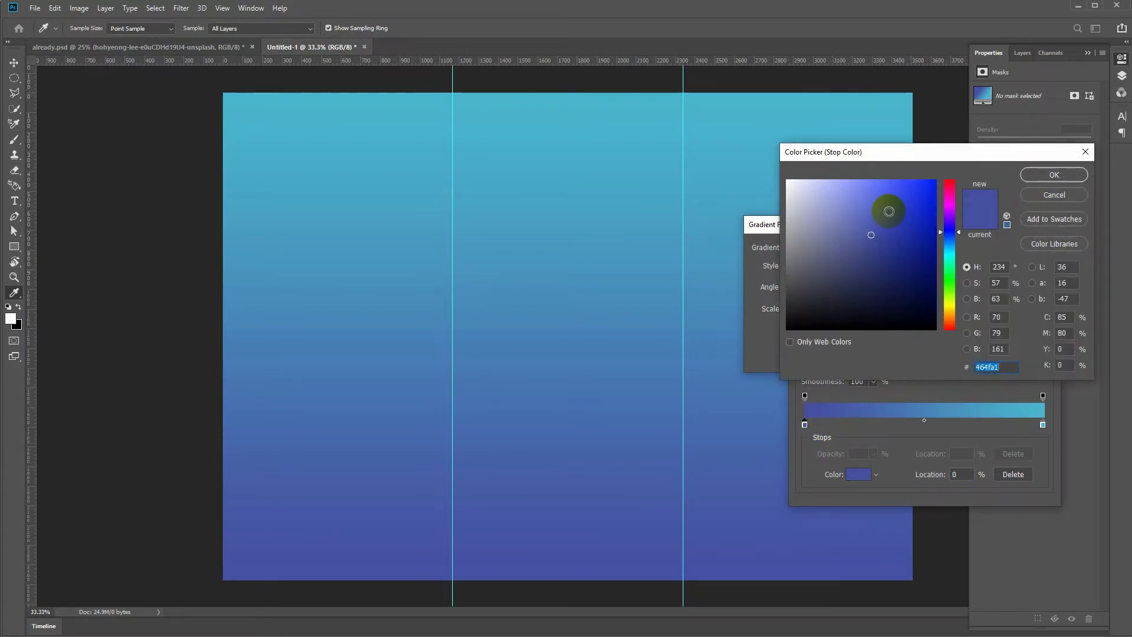
left_click_drag(940, 235, 896, 218)
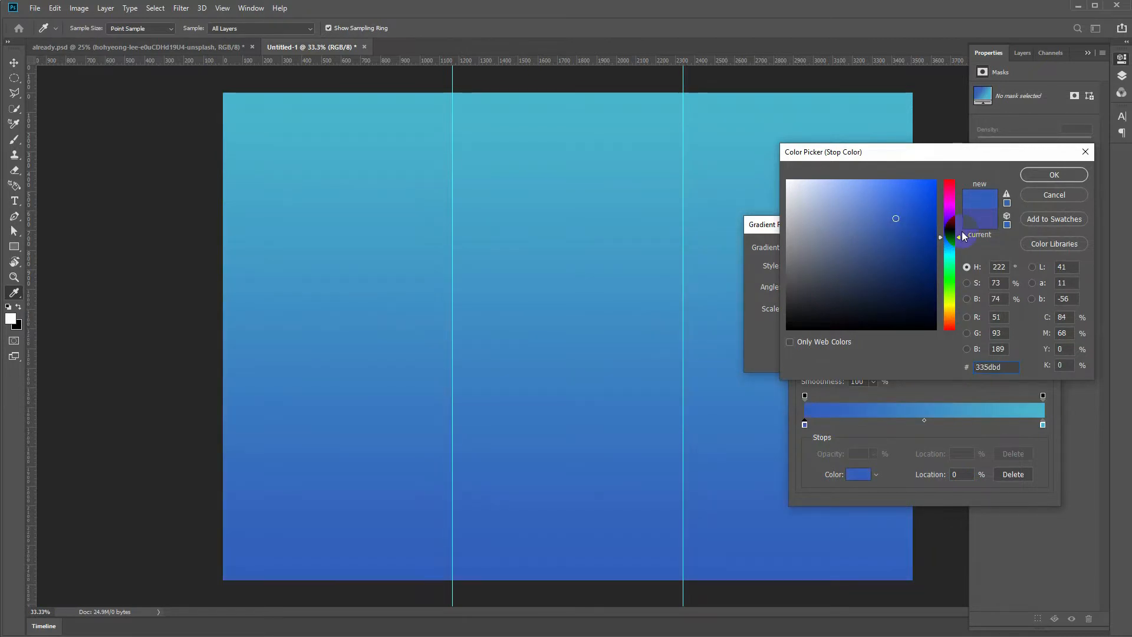
left_click(1032, 175)
left_click(1014, 189)
left_click(904, 248)
- Draw a white rectangle about 792 × 70 px in the first panel, ending at the first guide
key("u")
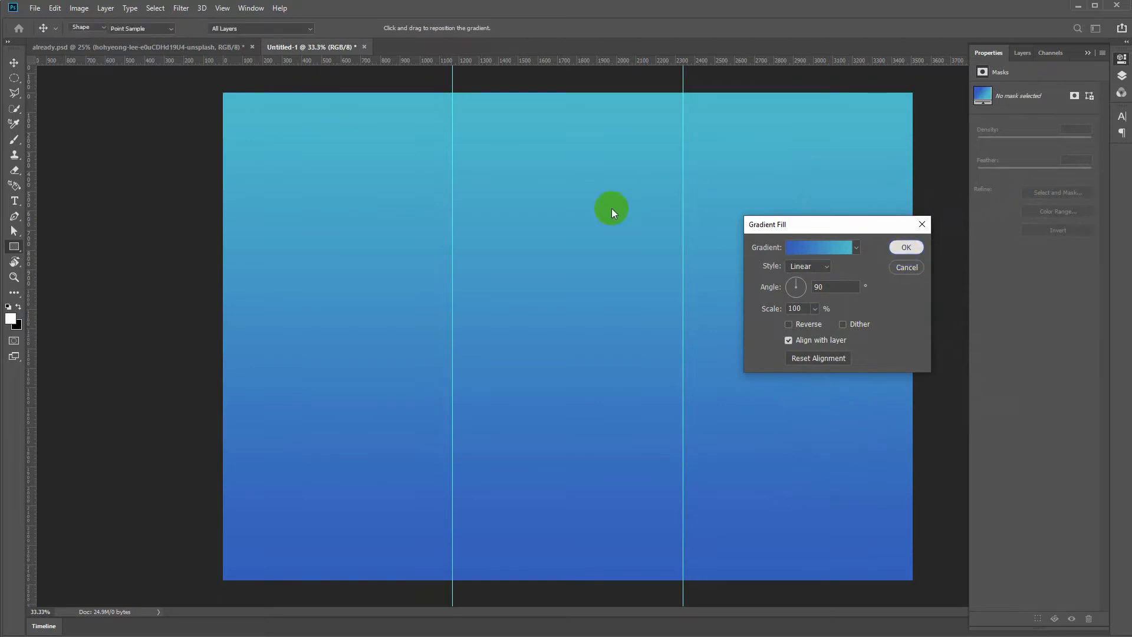
left_click_drag(296, 269, 452, 281)
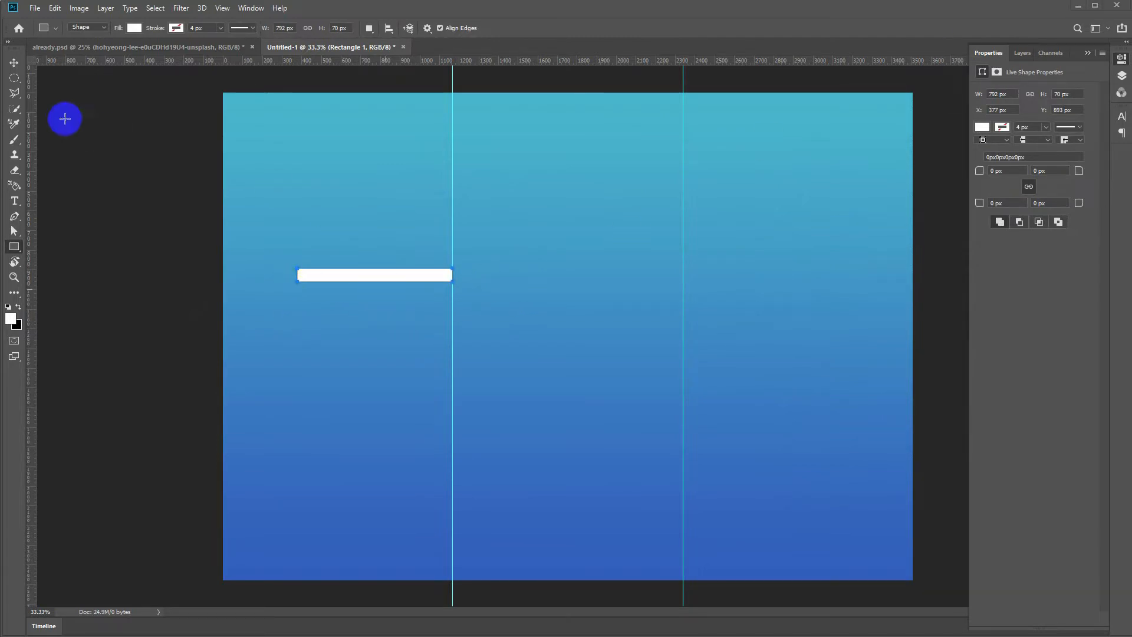
left_click(15, 62)
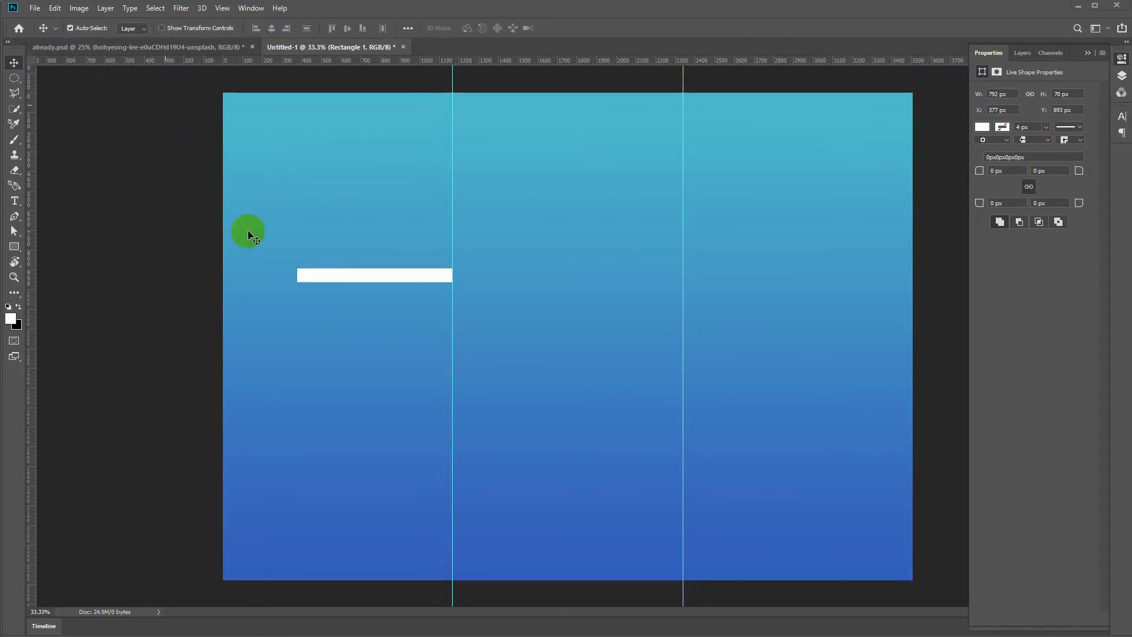
- Move the white rectangle slightly up along the guide and make it about 115 px high
mouse_move(389, 274)
left_mouse_down()
mouse_move(392, 250)
mouse_move(374, 268)
mouse_move(374, 257)
left_mouse_up()
key("ctrl+t")
key("Return")
- Save the background fill layer's blue-to-teal gradient as a new preset
left_click(597, 199)
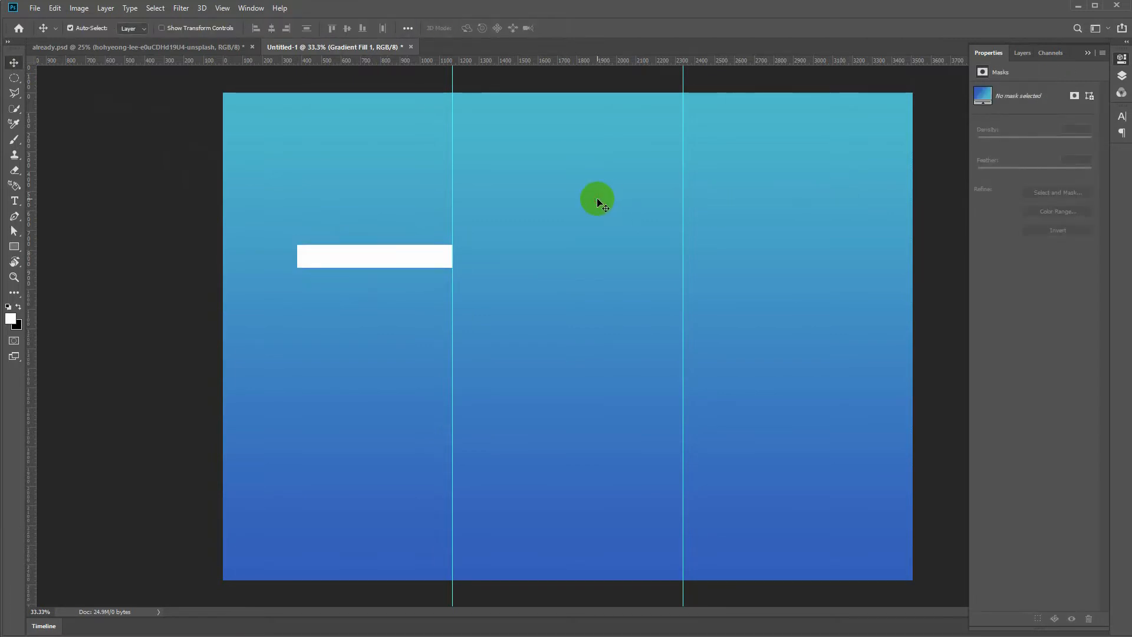
key("u")
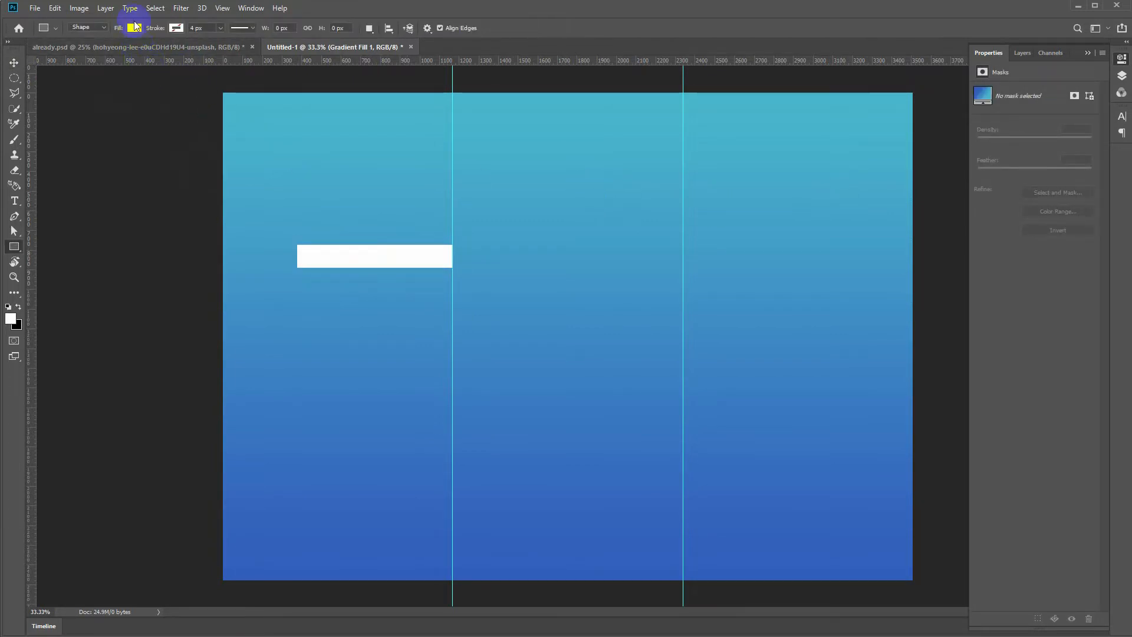
left_click(1022, 52)
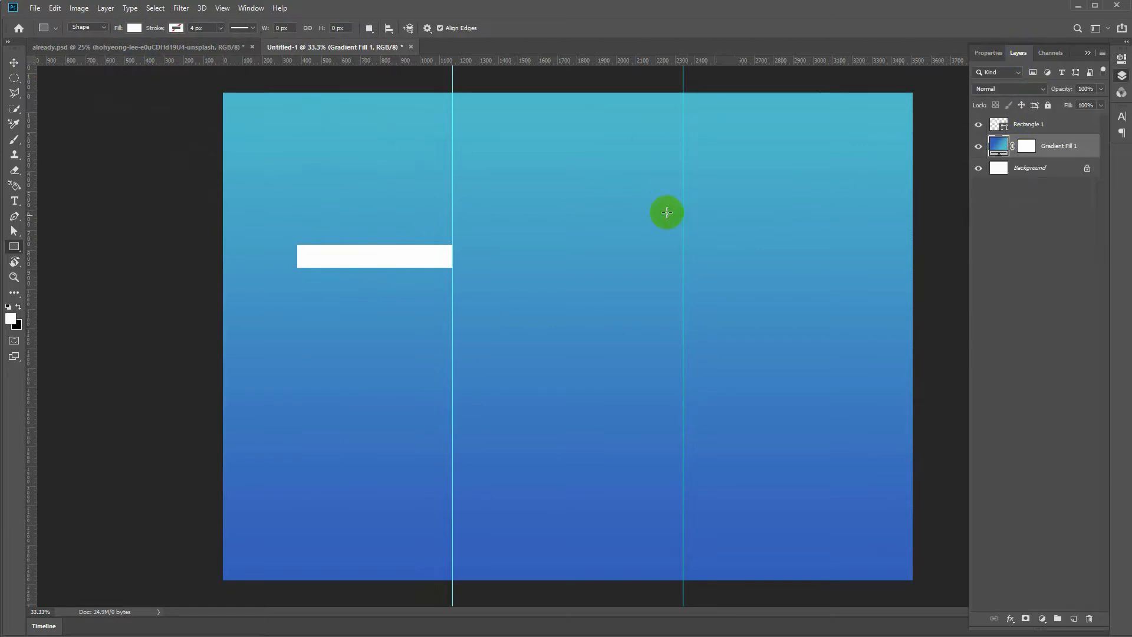
double_click(996, 149)
left_click(840, 246)
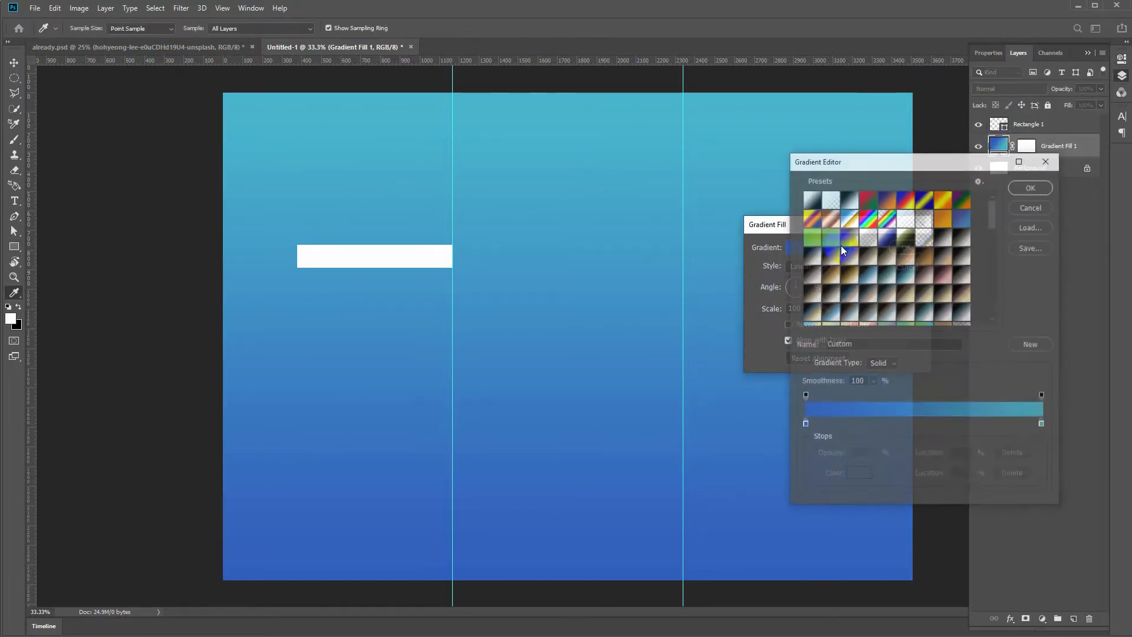
left_click(1018, 343)
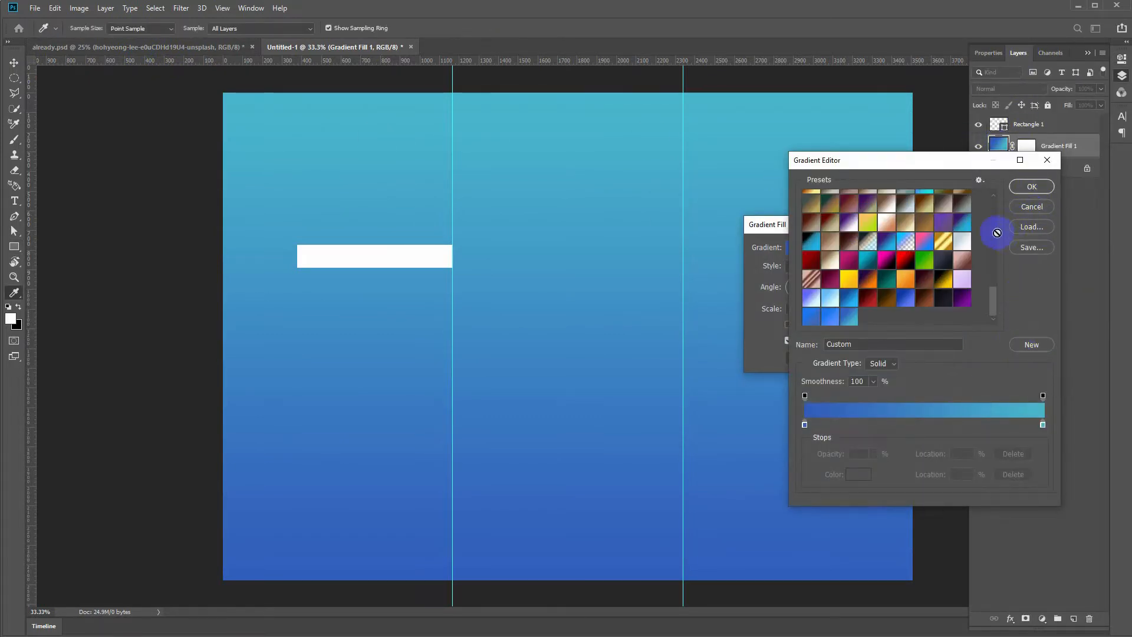
left_click(1026, 187)
left_click(905, 247)
- Replace the white rectangle's solid fill with the saved blue-to-teal gradient preset
key("u")
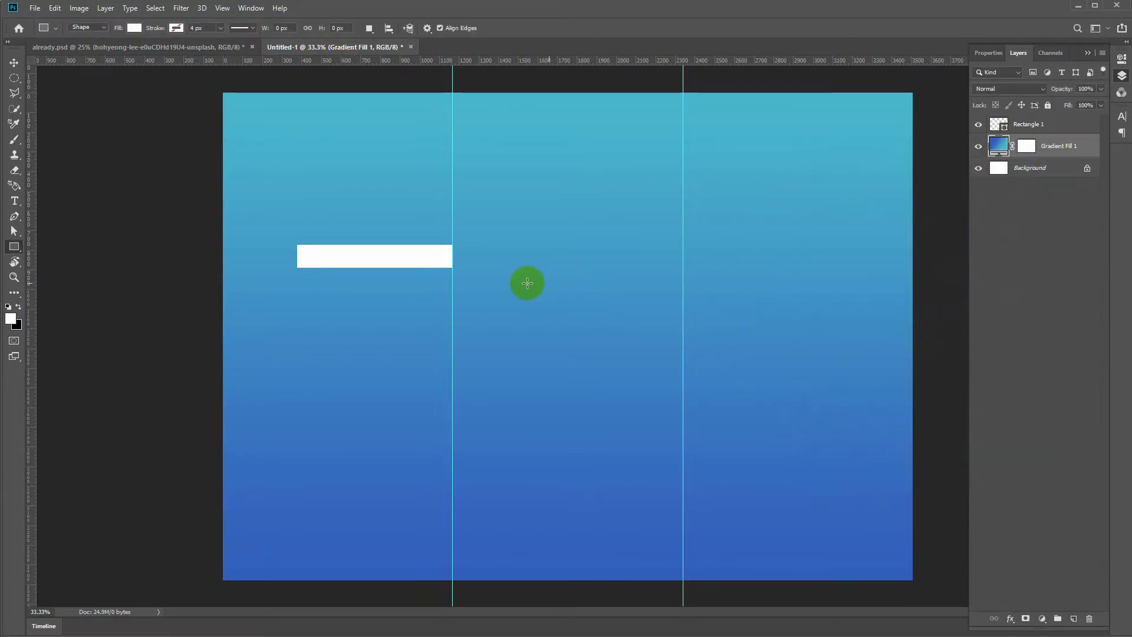
left_click(407, 262)
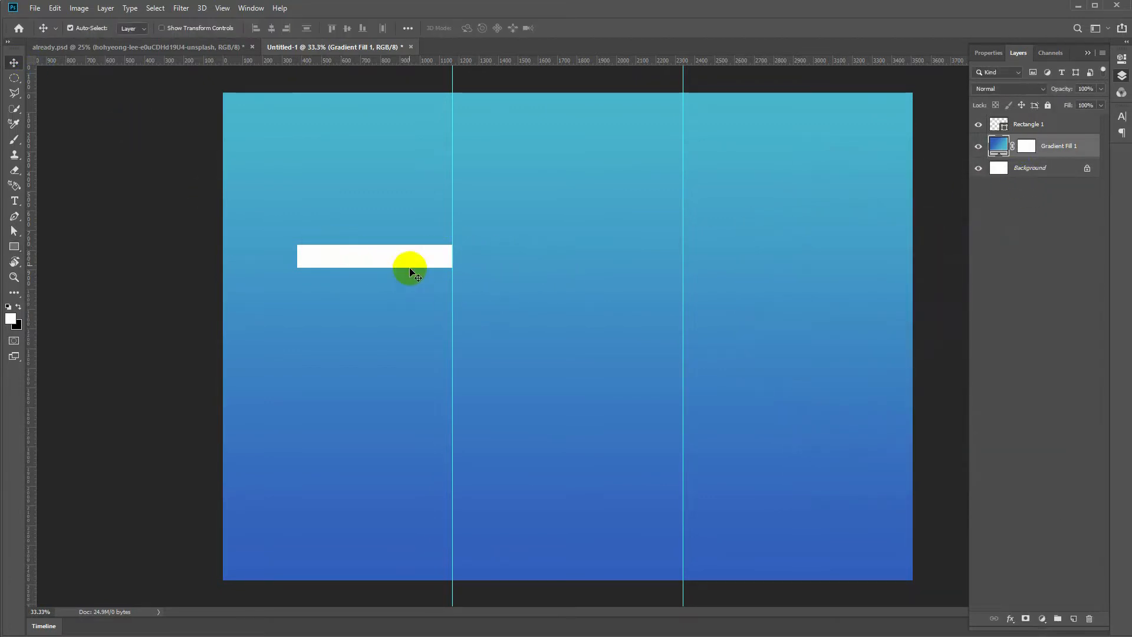
left_click(136, 28)
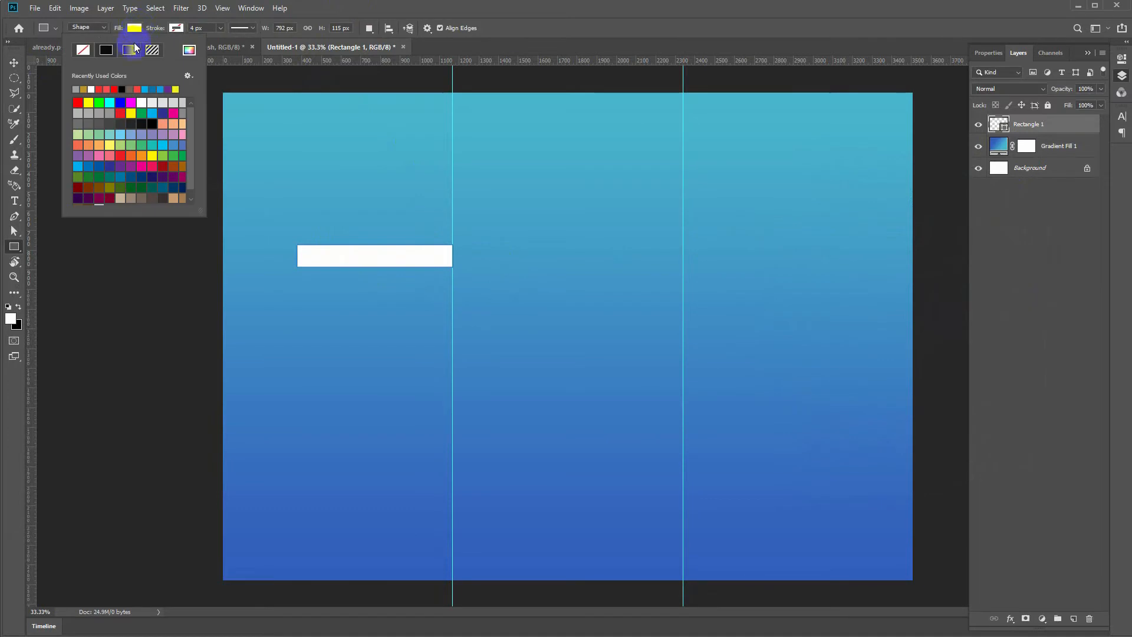
left_click(129, 50)
scroll(170, 112, "down", 3)
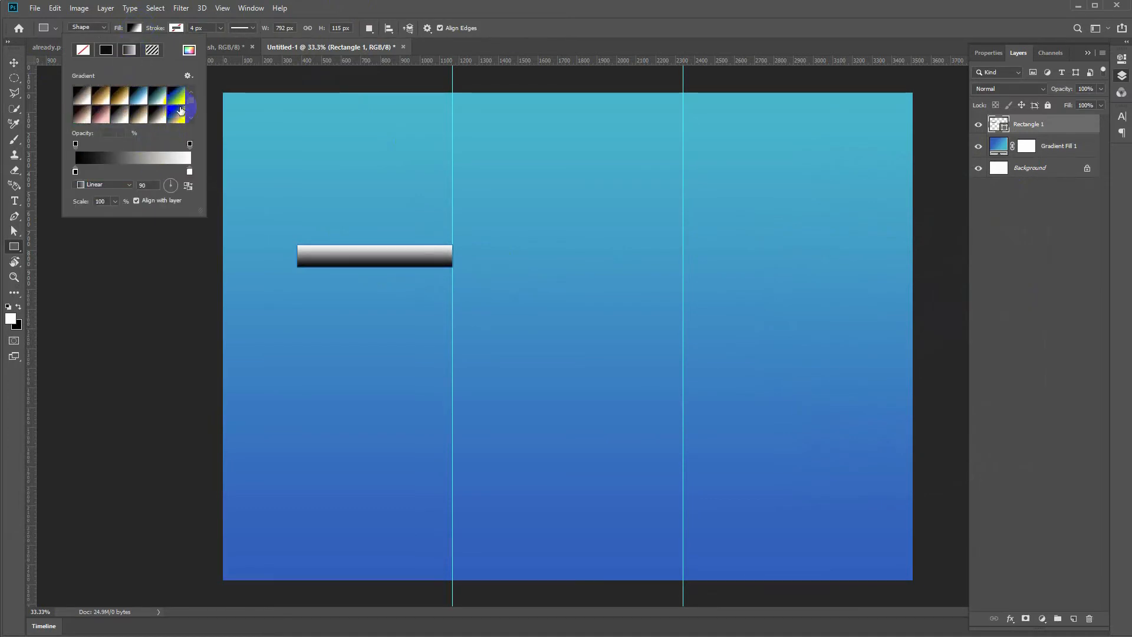
left_click_drag(202, 211, 240, 420)
scroll(189, 274, "down", 1)
scroll(189, 274, "down", 2)
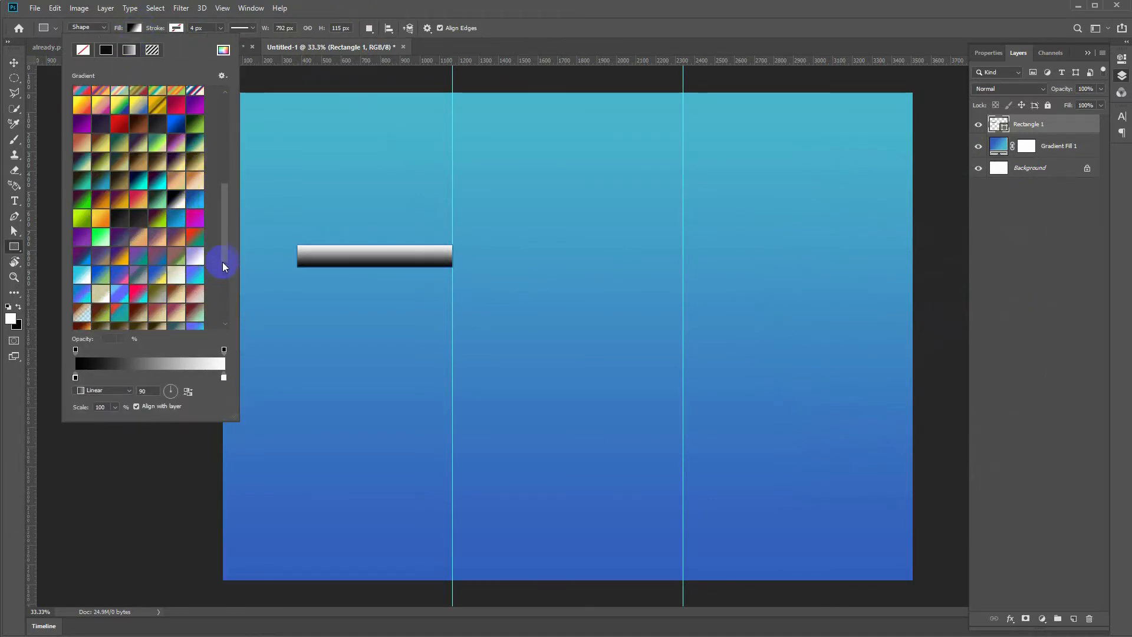
left_click_drag(222, 264, 236, 341)
left_click(128, 324)
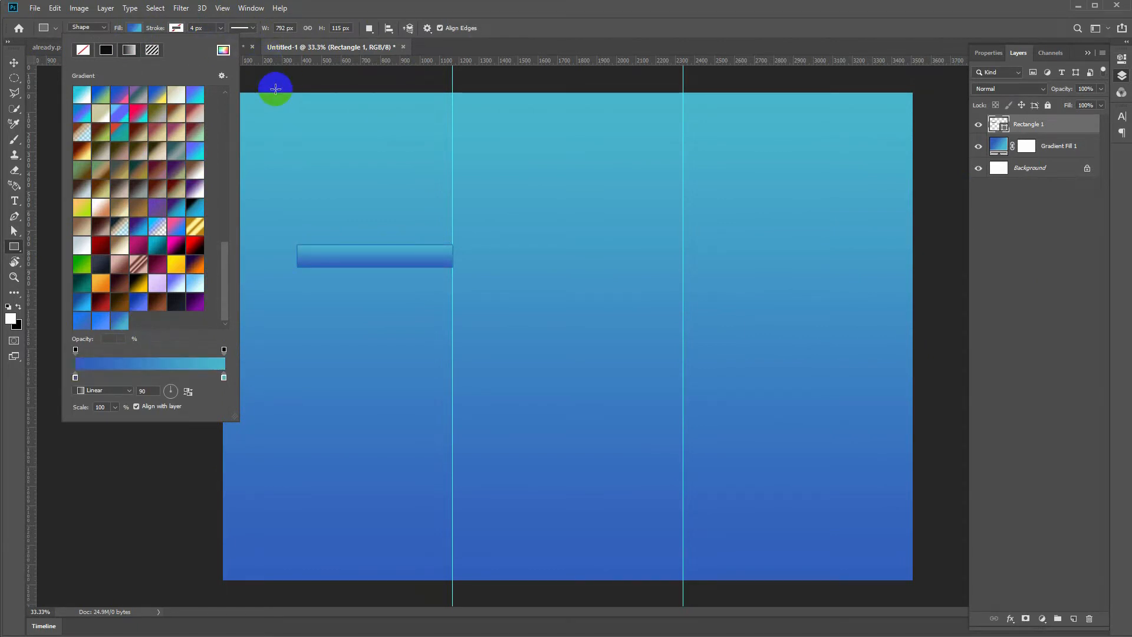
- Set the rectangle's gradient angle to -179° so it runs horizontally from teal to blue
left_click(147, 390)
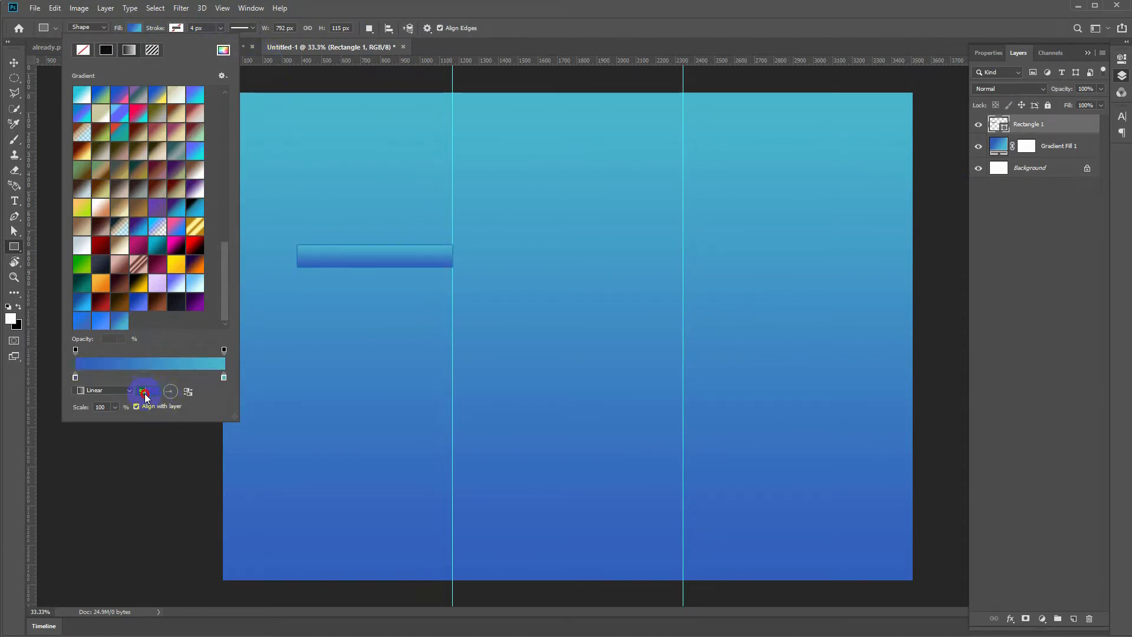
type("180")
key("Return")
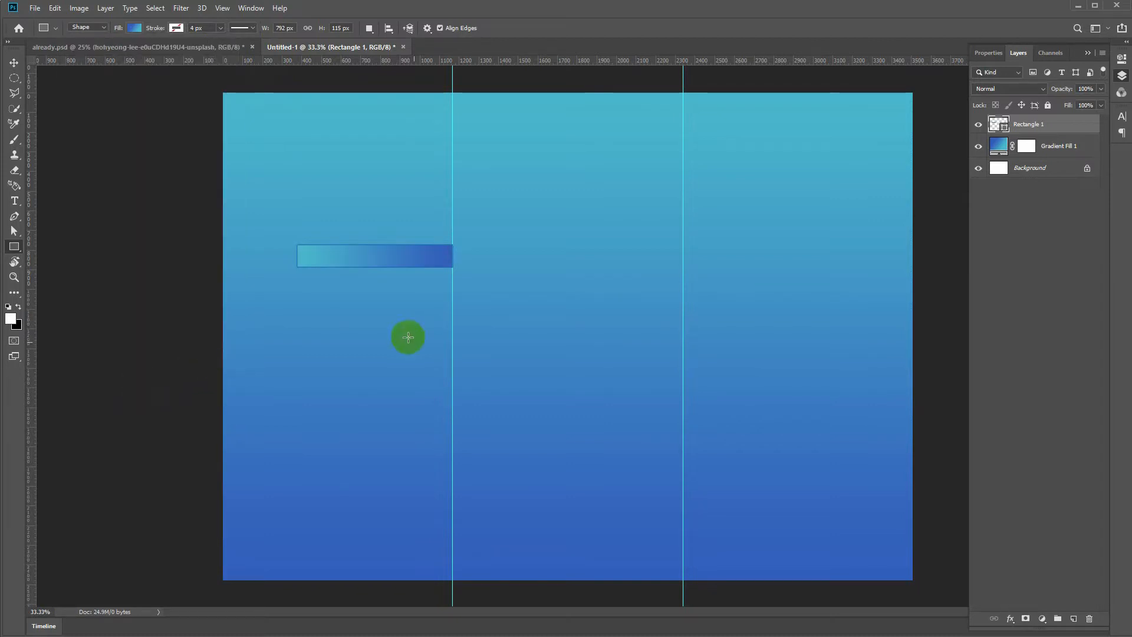
- Set the opacity of the blue end of the rectangle's gradient fill to 0%
left_click(135, 27)
left_click(77, 359)
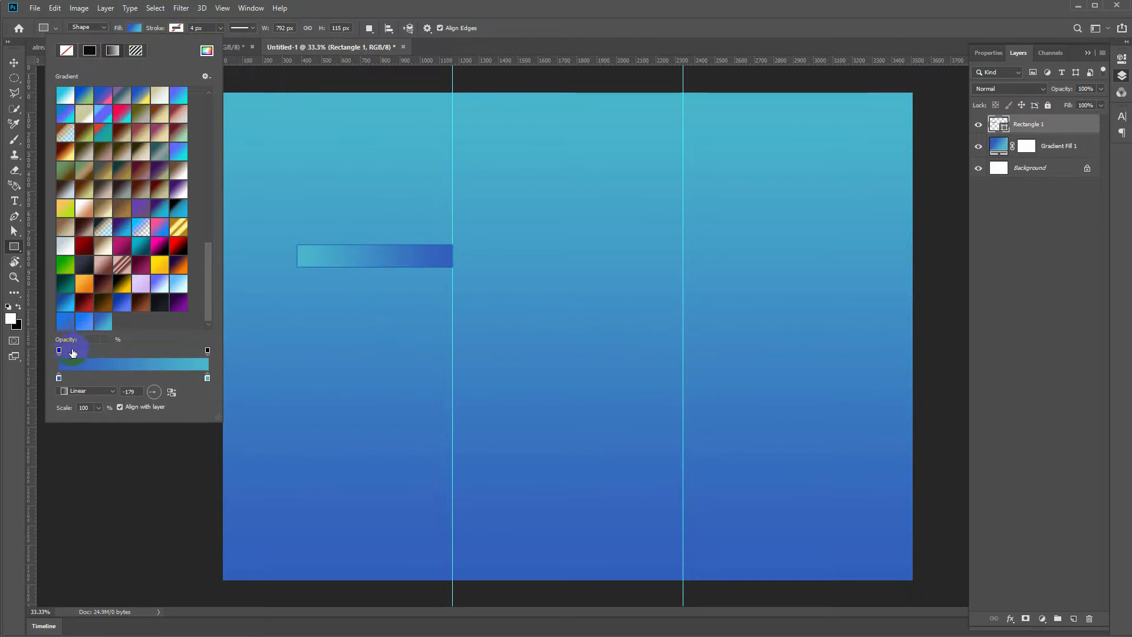
type("0")
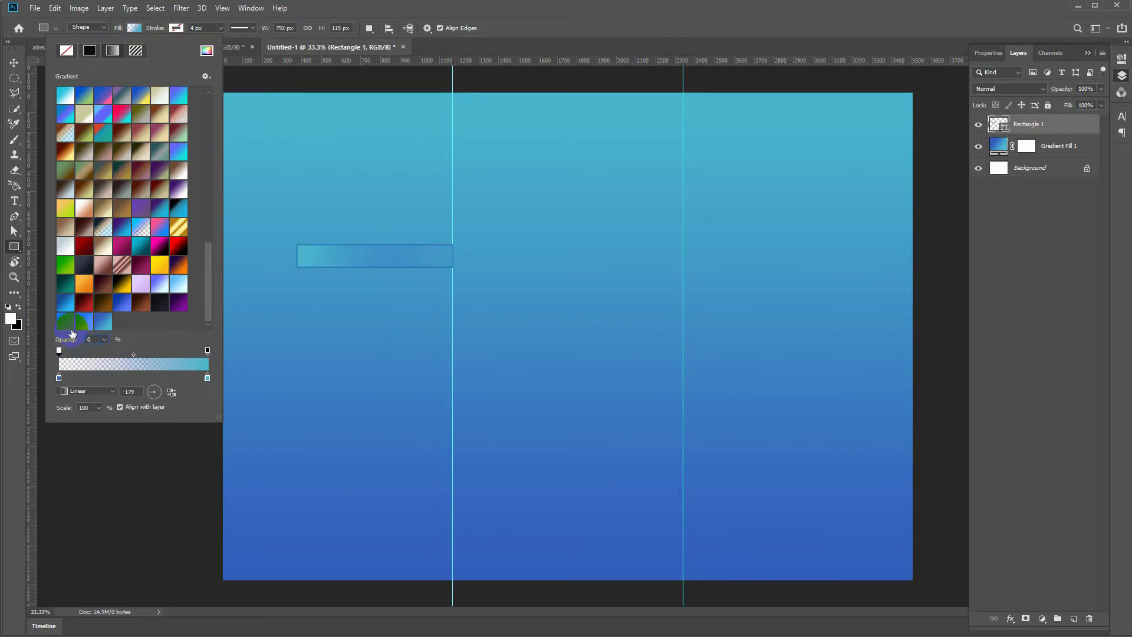
key("Return")
- Move the rectangle slightly down along the first guide and flip it horizontally
key("v")
left_click_drag(354, 260, 325, 267)
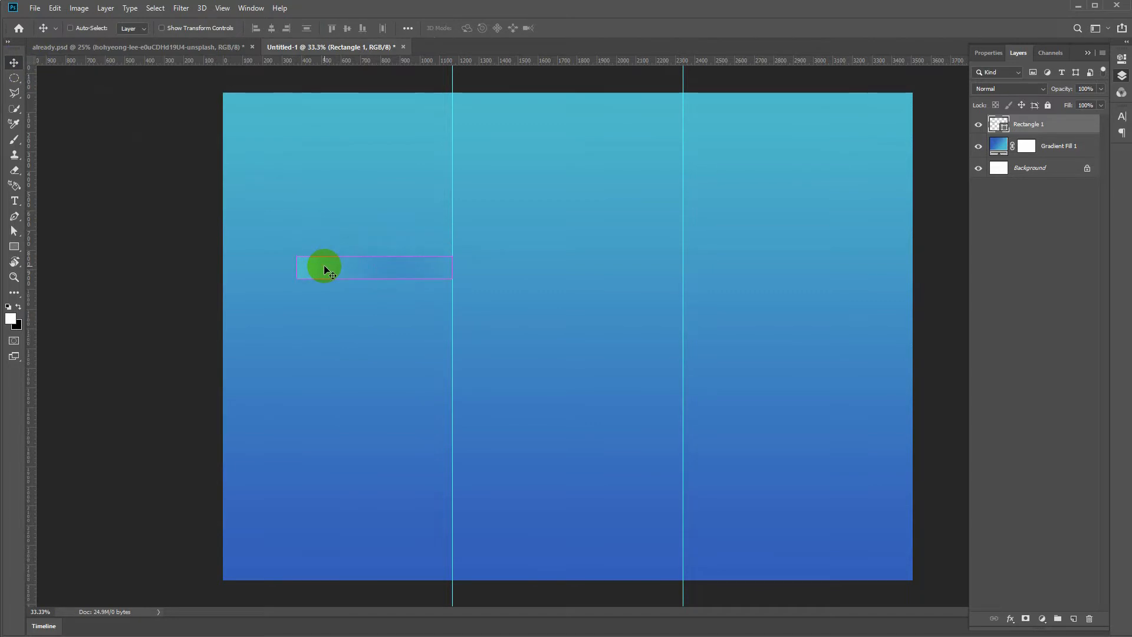
key("ctrl+t")
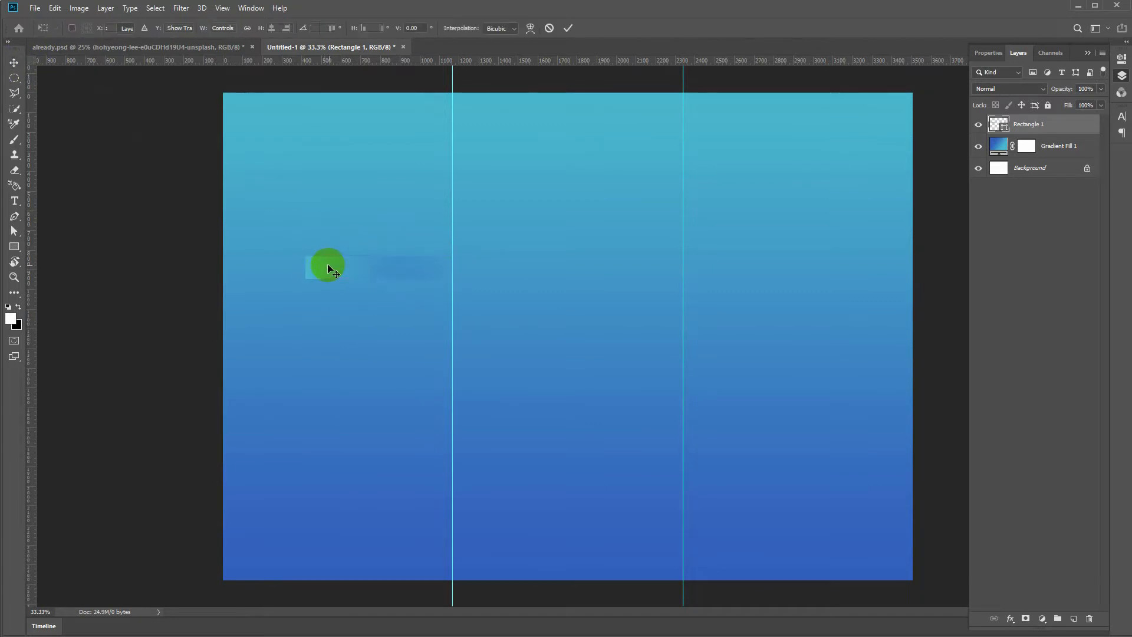
right_click(327, 264)
left_click(363, 412)
left_click_drag(337, 277, 330, 280)
key("Return")
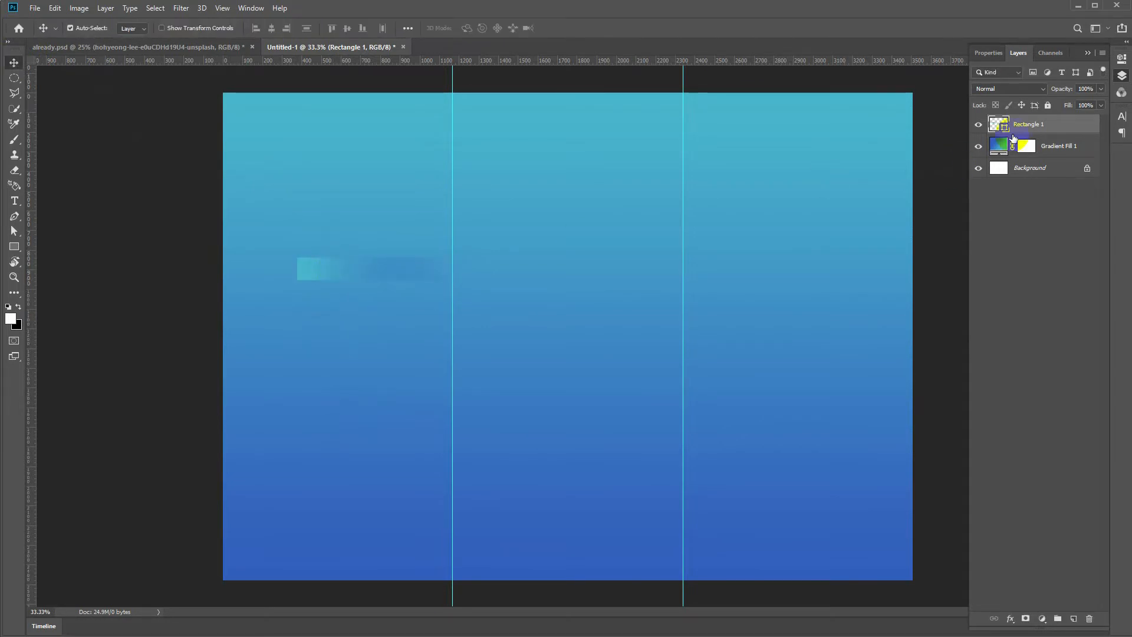
- Reverse the rectangle's gradient so its teal end sits against the first guide
left_click(135, 27)
left_click(126, 391)
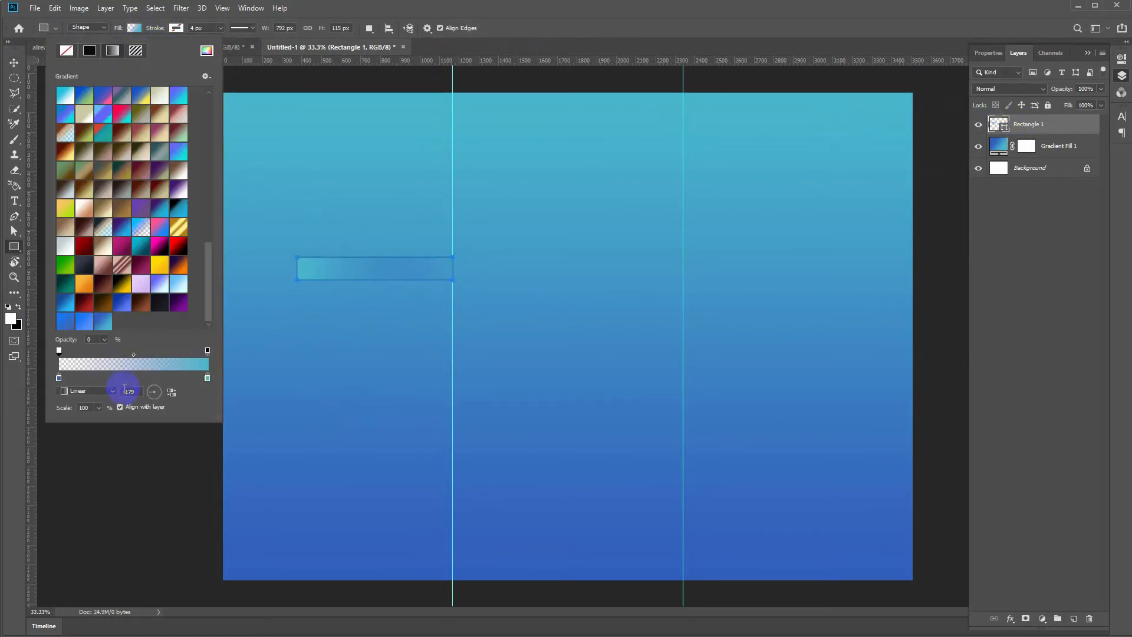
left_click(171, 392)
left_click(253, 70)
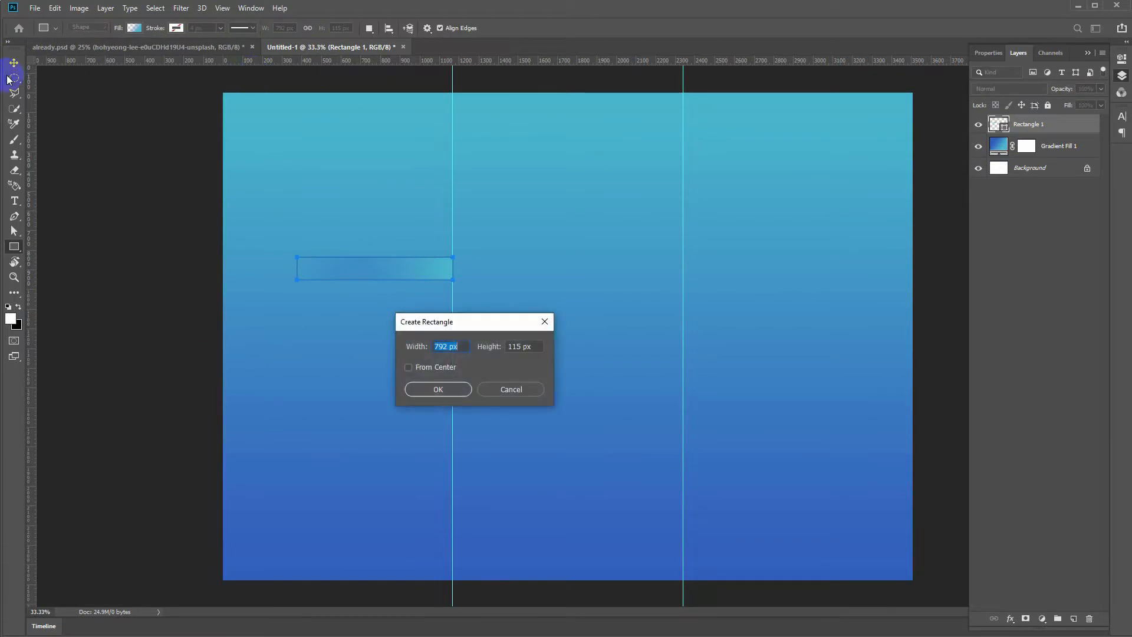
left_click(545, 321)
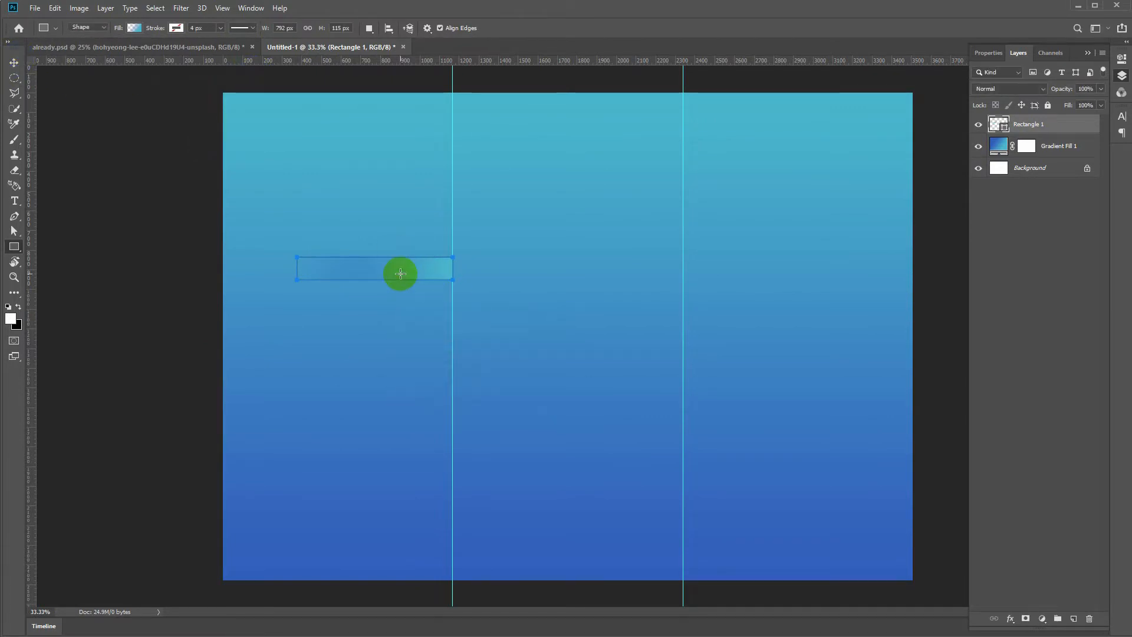
- Duplicate the rectangle about 58 px lower with the Overlay blend mode, and place a second Overlay copy above it
key("v")
left_click_drag(409, 272, 409, 283)
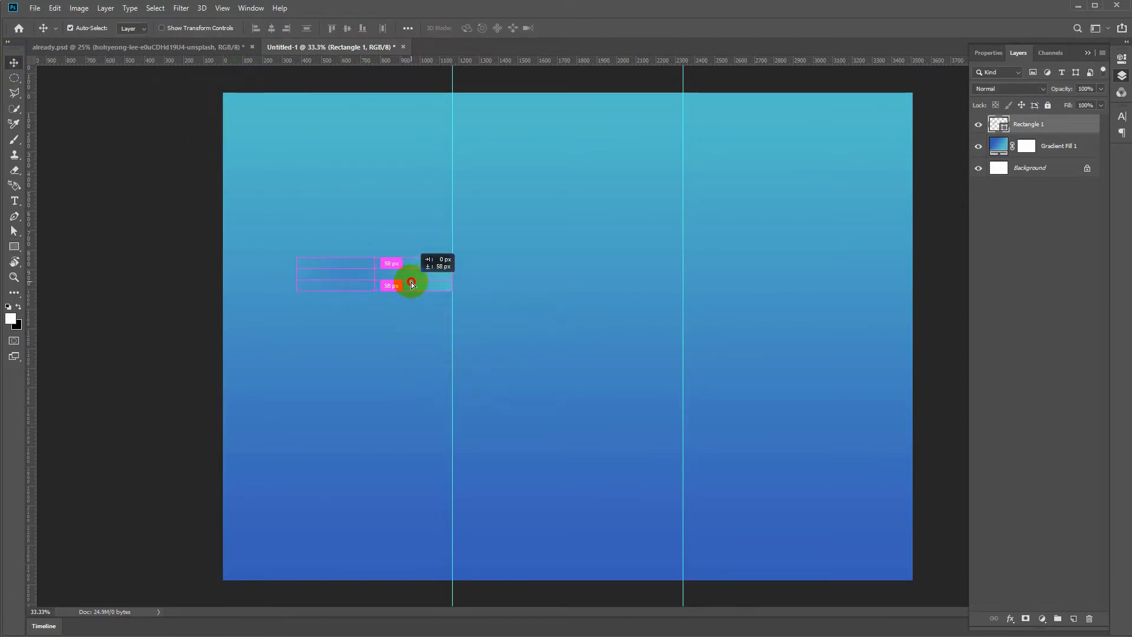
left_click(1005, 96)
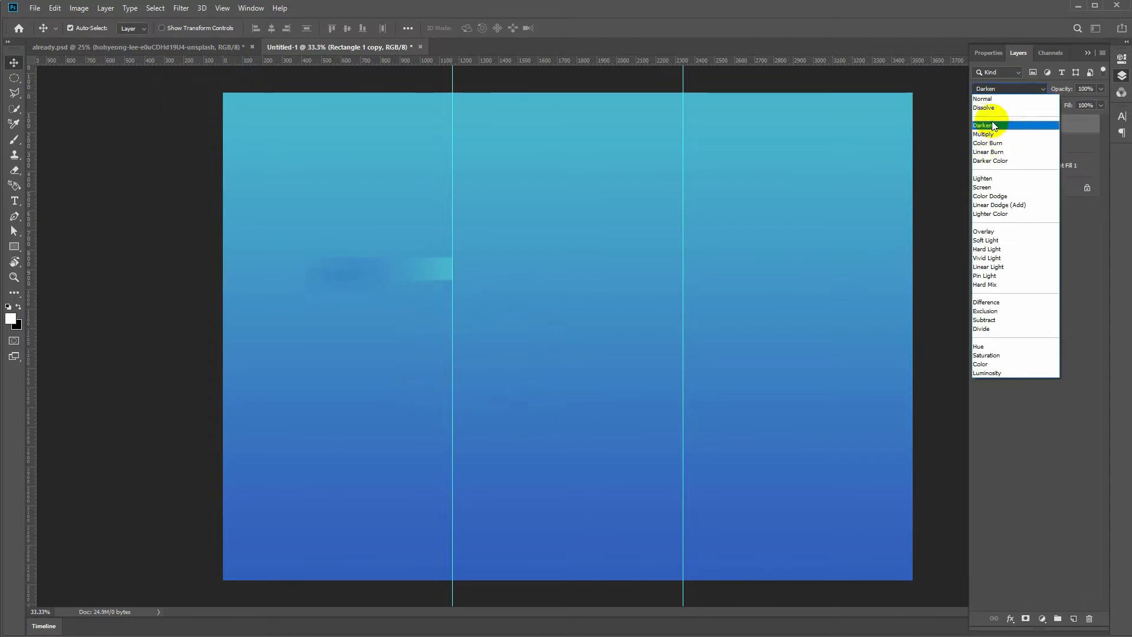
left_click(984, 232)
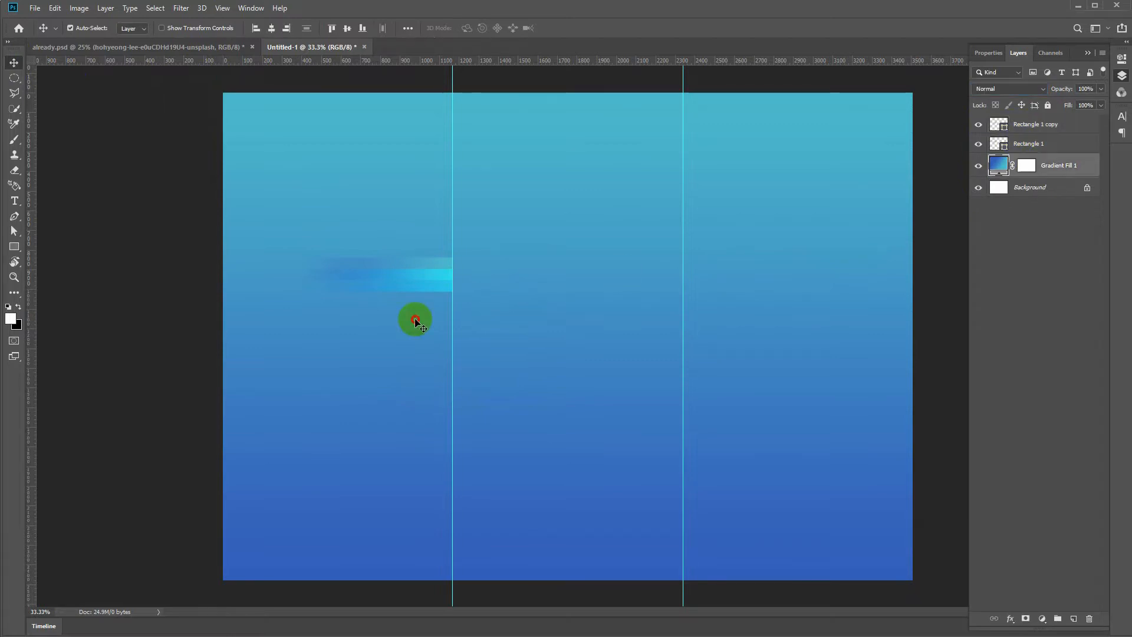
left_click_drag(418, 287, 419, 260)
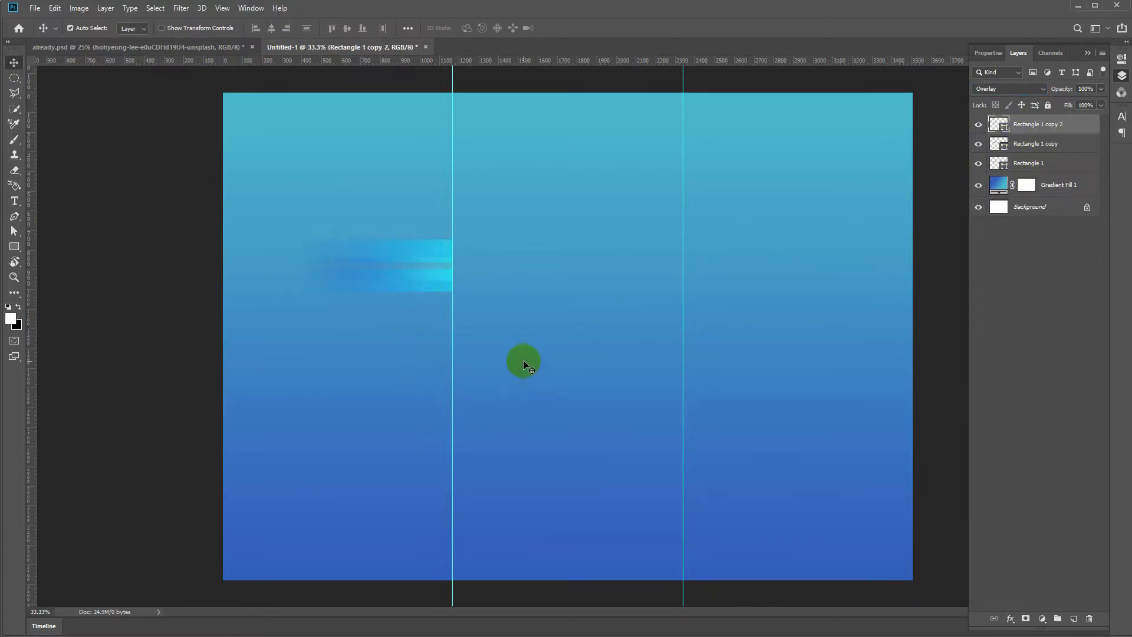
- Rotate the three rectangles together clockwise so they slope gently down across the first guide
left_click(1048, 163, "shift")
key("ctrl+t")
mouse_move(496, 187)
left_mouse_down()
mouse_move(480, 273)
mouse_move(430, 309)
mouse_move(430, 330)
mouse_move(417, 318)
mouse_move(420, 336)
left_mouse_up()
key("Return")
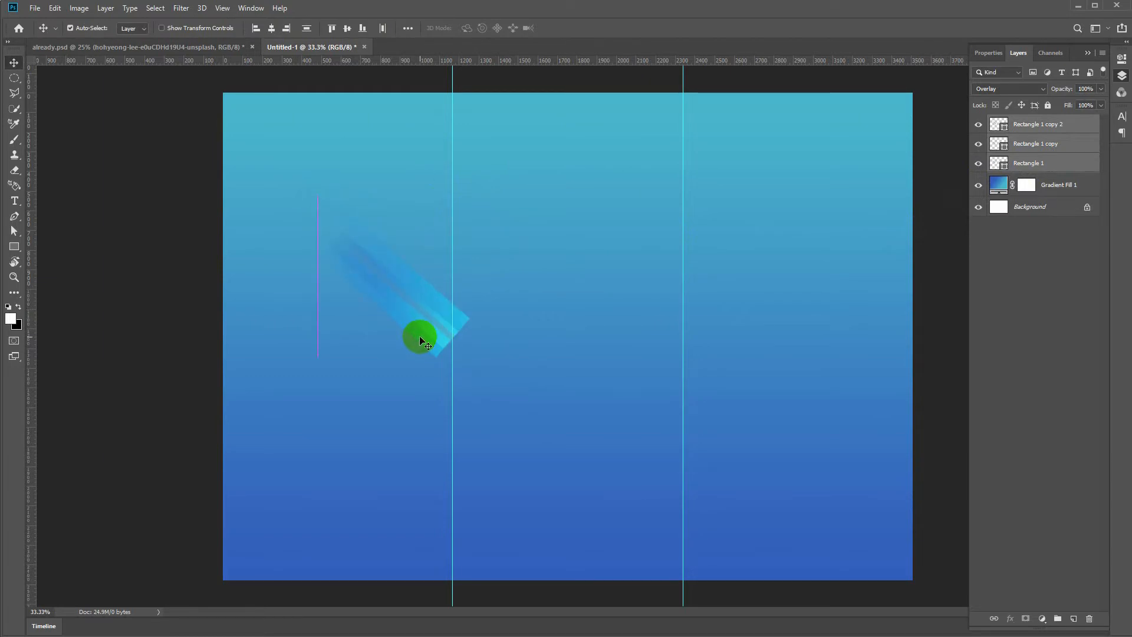
key("ctrl+t")
left_click_drag(513, 255, 508, 222)
left_click_drag(430, 298, 427, 296)
key("Return")
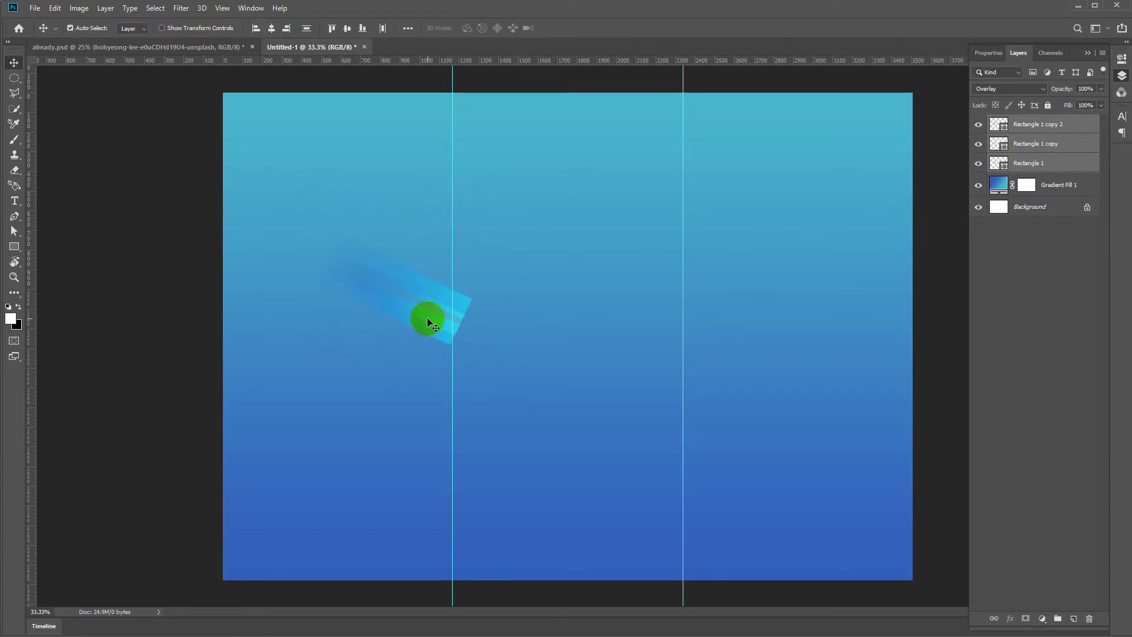
- Copy the Normal-mode bar above the slanted set, and duplicate both Normal bars with Rectangle 1 copy into the middle panel
left_click(432, 311)
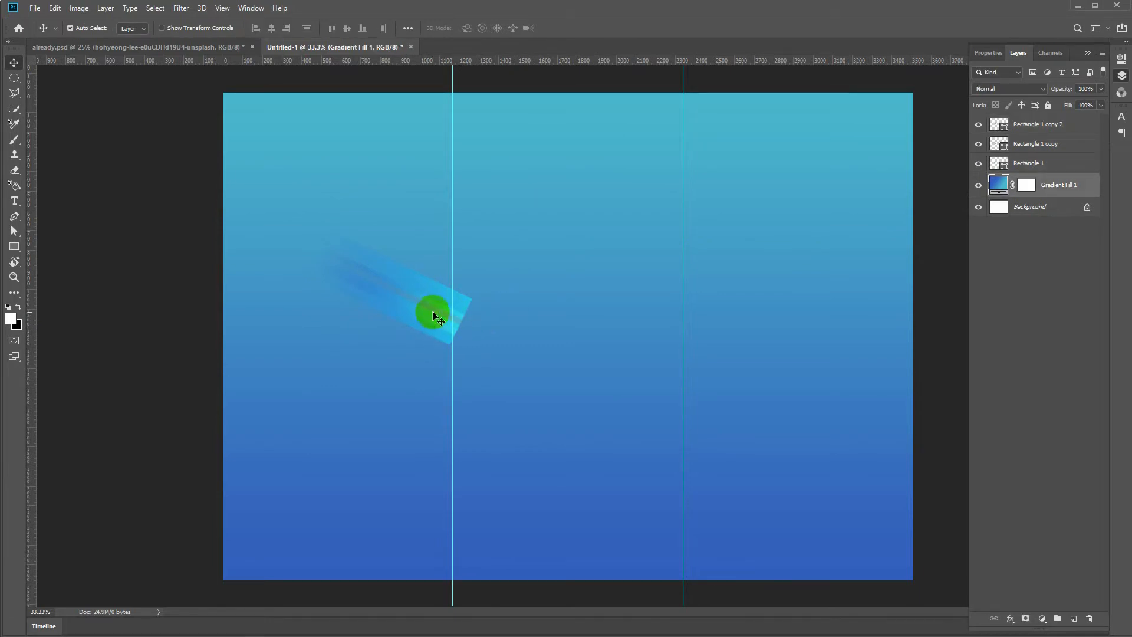
left_click_drag(437, 309, 437, 252)
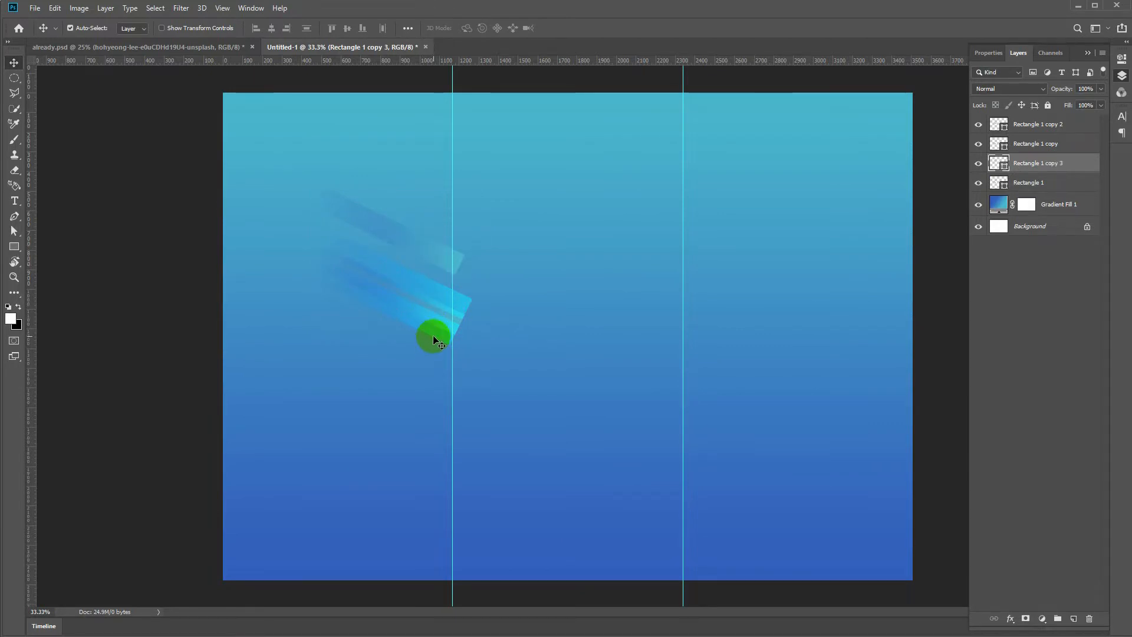
left_click(1021, 147)
left_click(1024, 185, "shift")
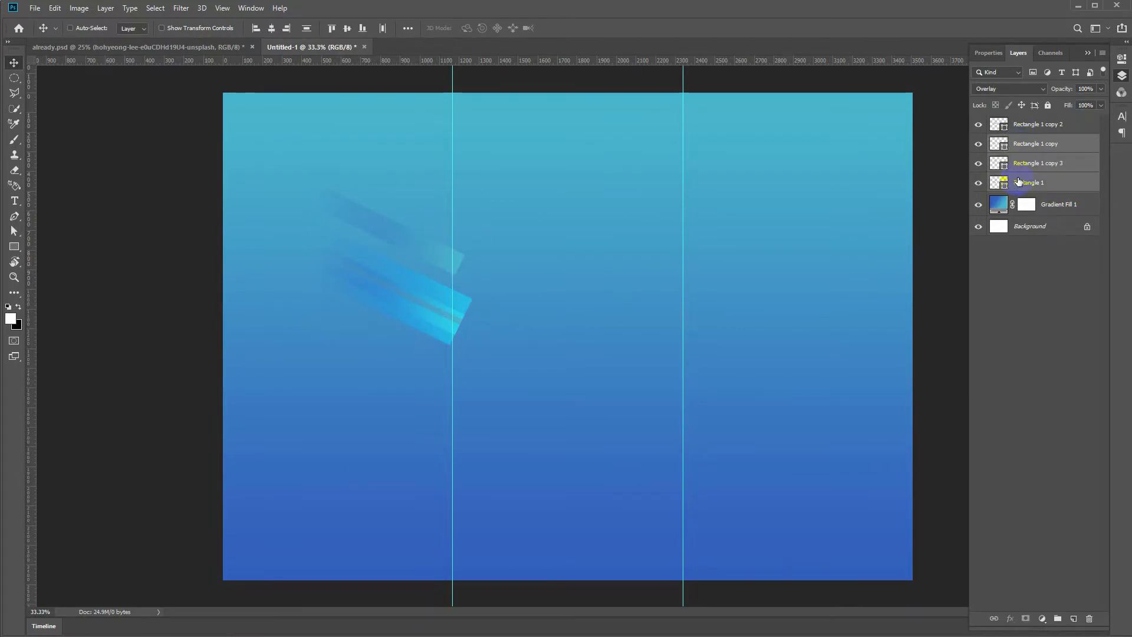
key("ctrl+j")
key("ctrl+t")
left_click_drag(423, 258, 559, 281)
- Flip the three duplicated bars horizontally and vertically, and move them above the original set across the first guide
right_click(557, 282)
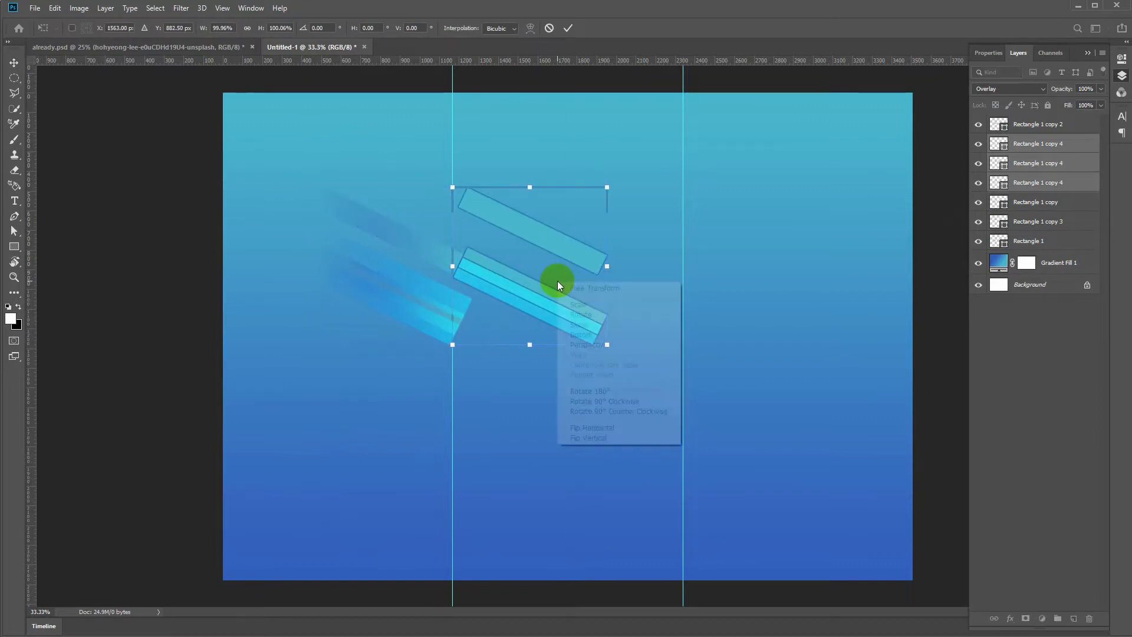
left_click(607, 431)
key("ctrl+z")
right_click(567, 288)
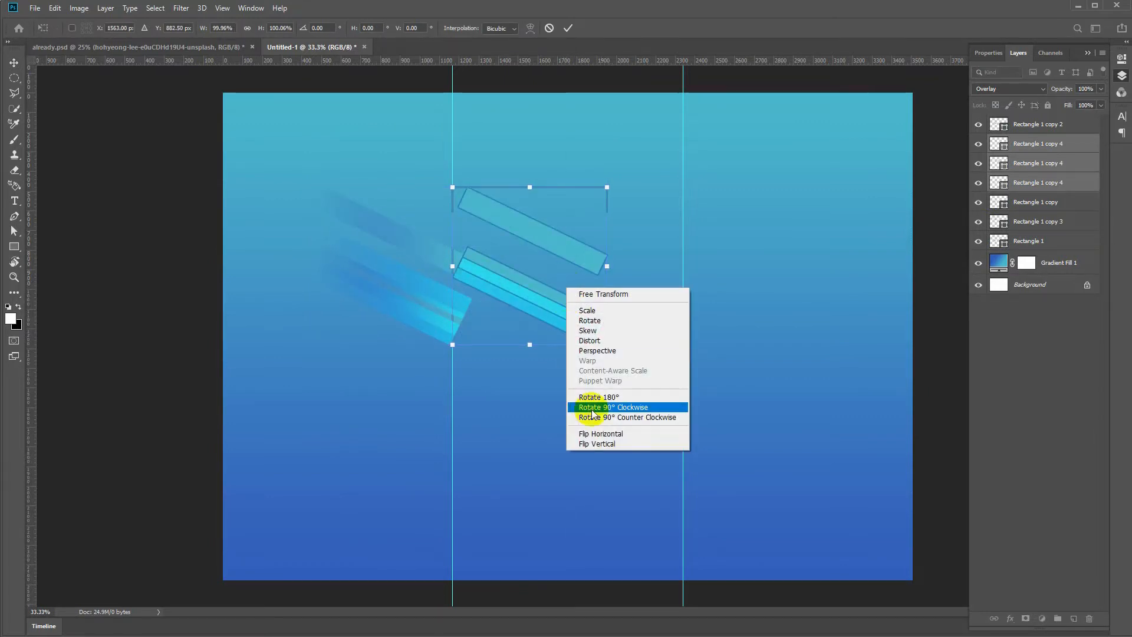
left_click(608, 433)
right_click(539, 287)
left_click(571, 451)
right_click(547, 259)
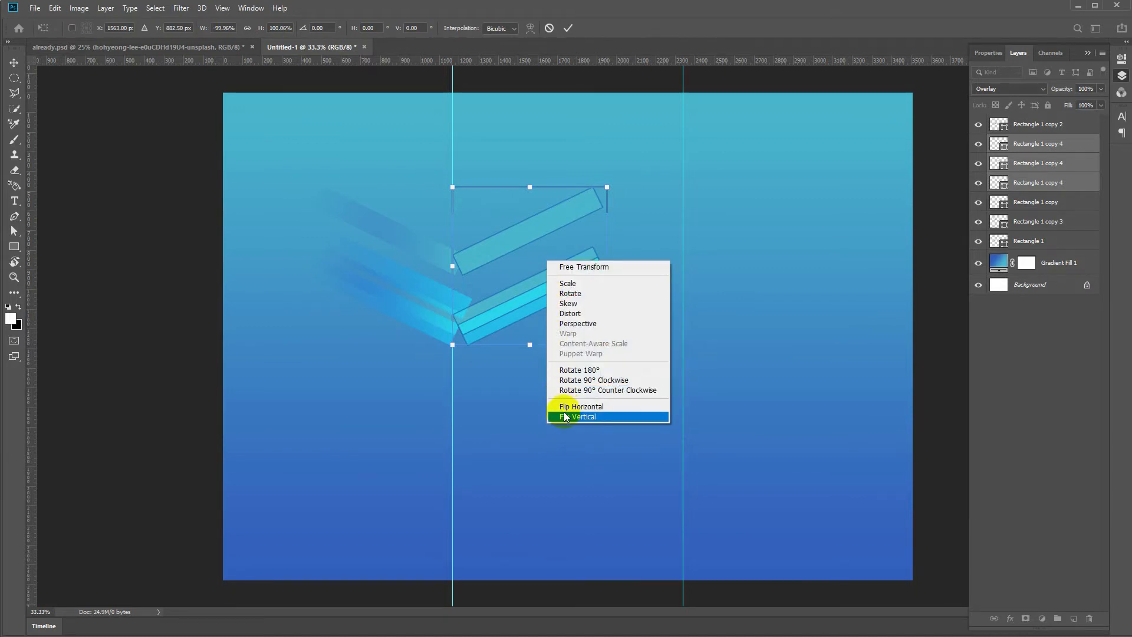
left_click(558, 411)
left_click(537, 233)
left_click_drag(537, 233, 430, 169)
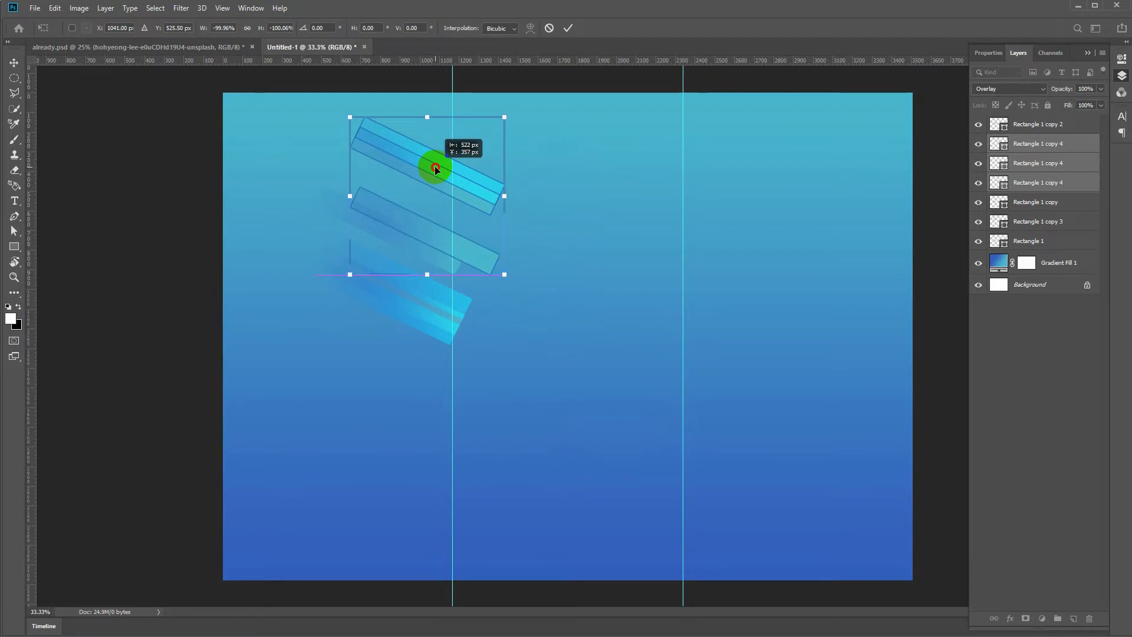
key("Return")
left_click(511, 242)
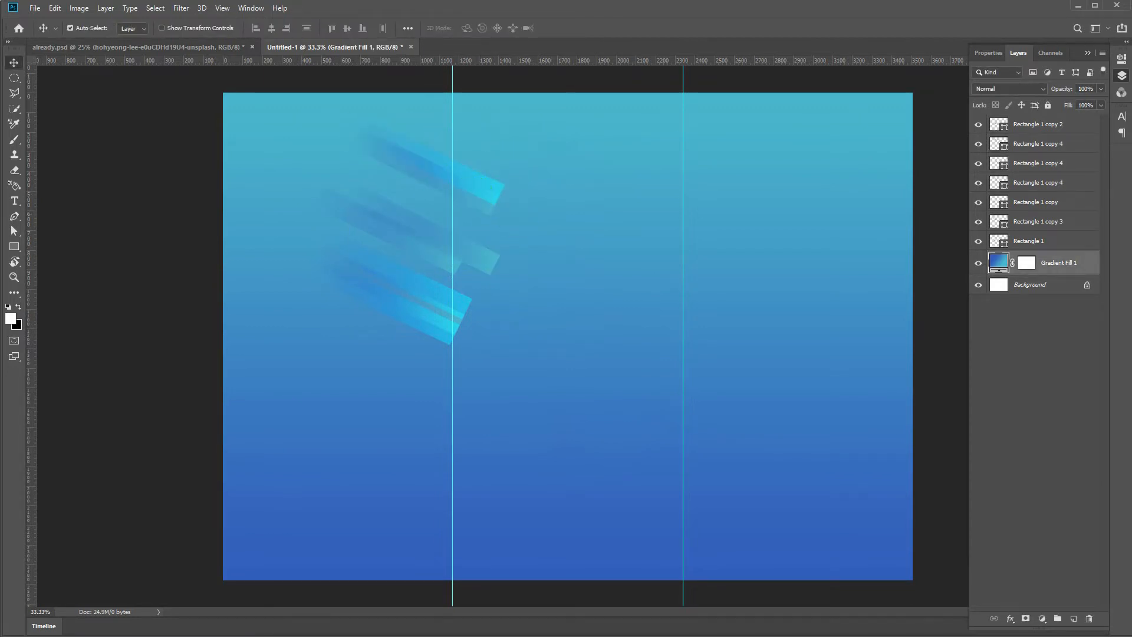
left_click(463, 204)
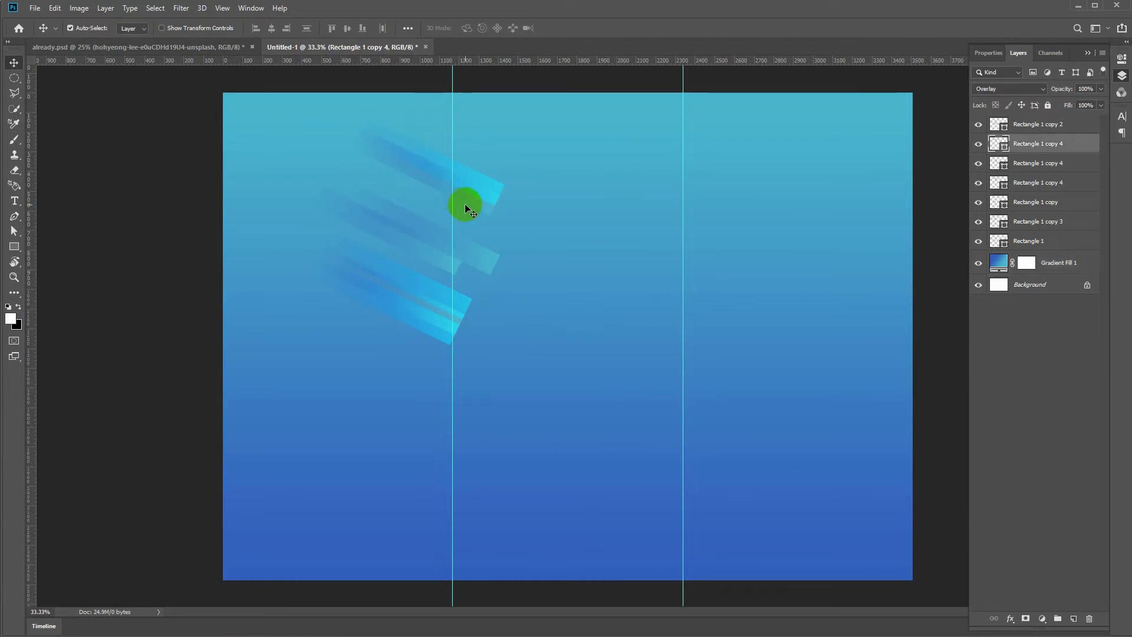
left_click(483, 179)
key("ctrl+t")
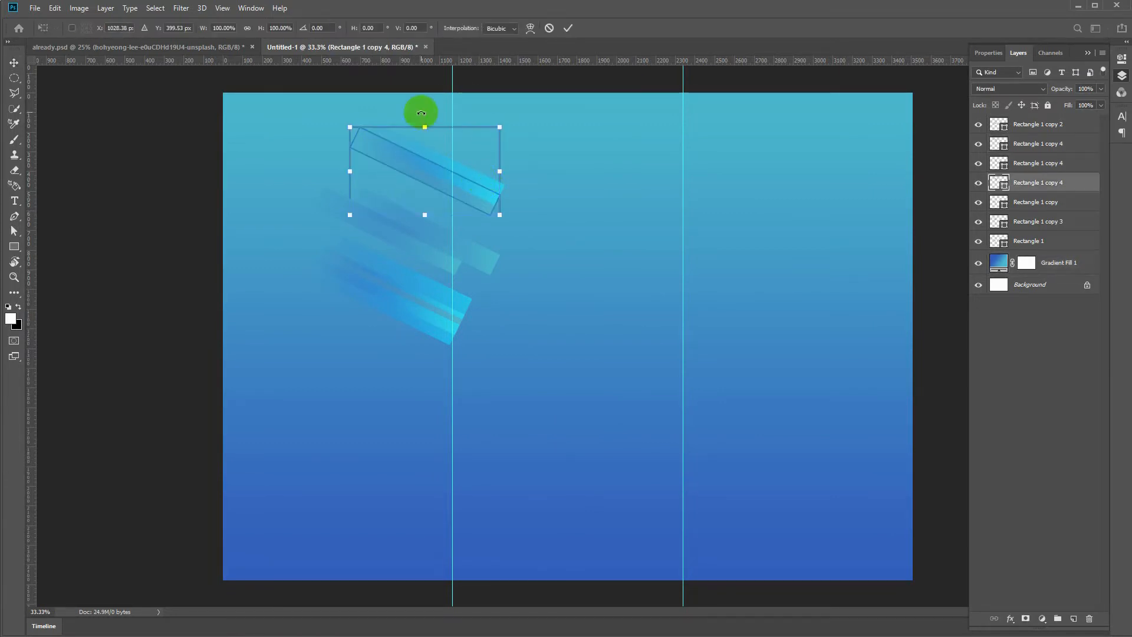
left_click_drag(425, 126, 425, 109)
double_click(468, 142)
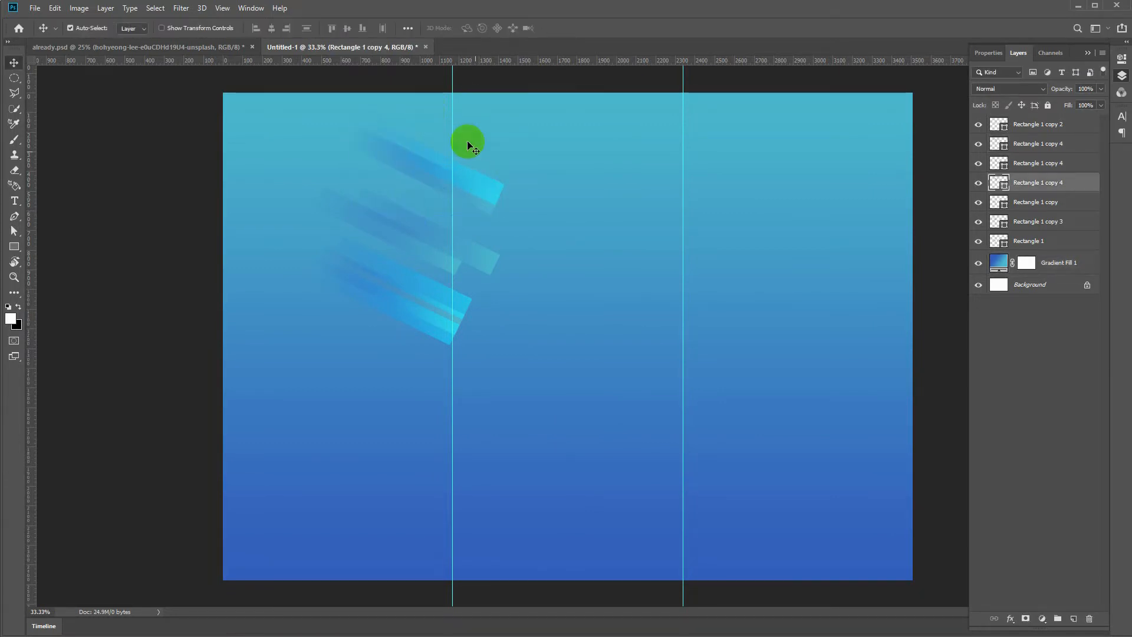
- Examine which bars the Rectangle 1 copy and two Rectangle 1 copy 4 layers hold by hiding and showing them
left_click(979, 182)
left_click(979, 183)
left_click(979, 165)
left_click(979, 164)
left_click(979, 203)
left_click(978, 204)
- Lock the gradient fill layer and shift all seven bars slightly left and down so the lowest ones meet the first guide
left_click(370, 326)
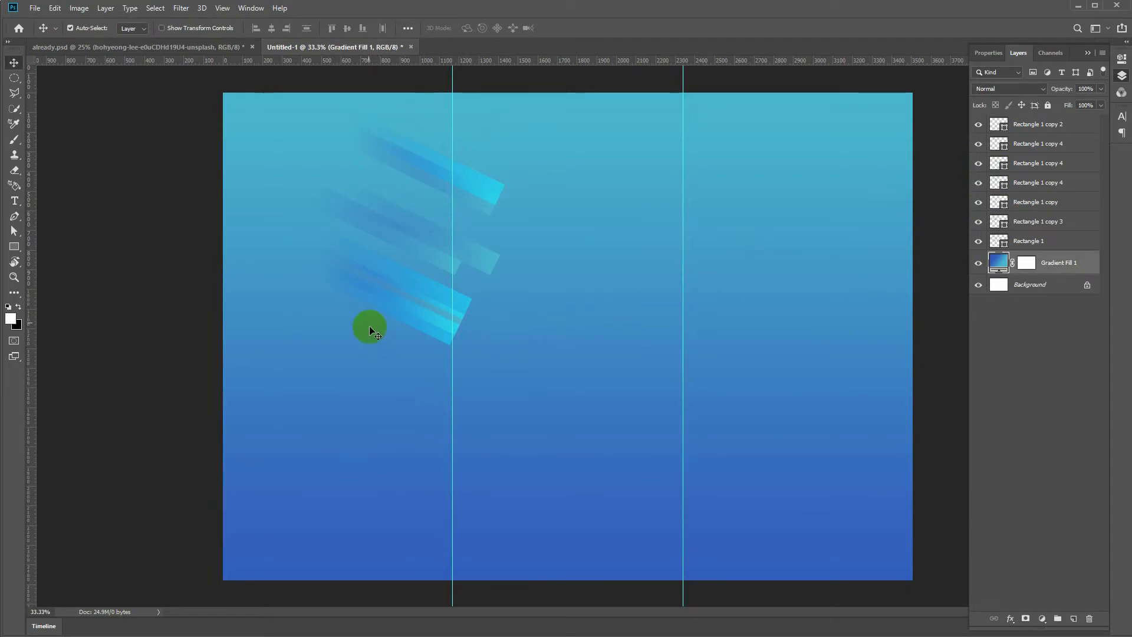
left_click(1046, 105)
left_click_drag(283, 331, 416, 140)
left_click_drag(428, 178, 404, 186)
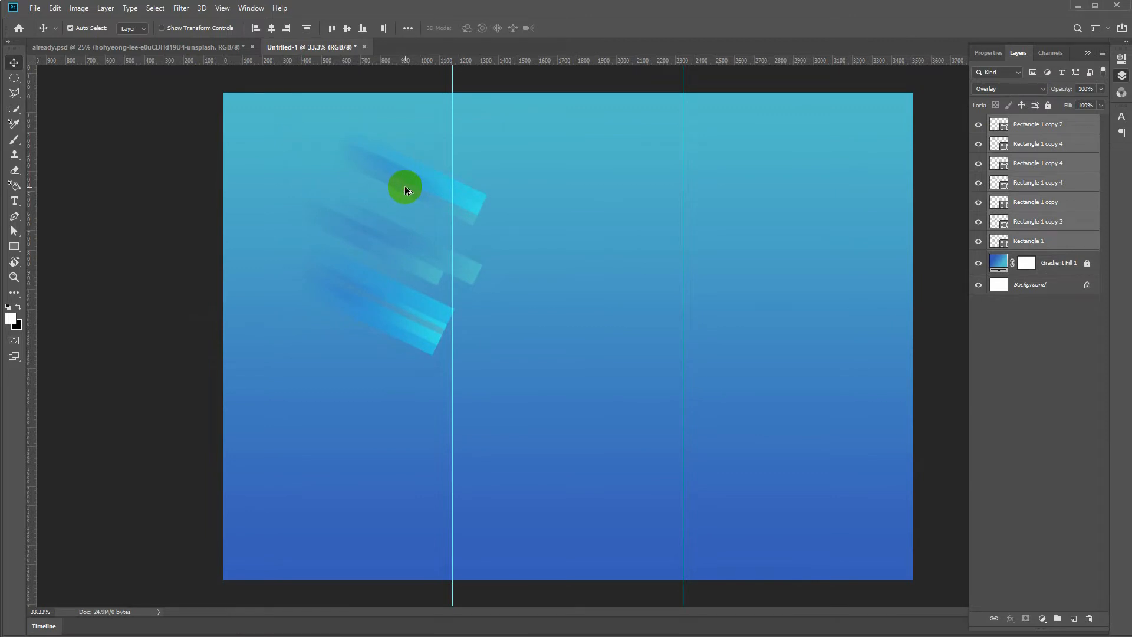
- Duplicate the three lowest bars, flip the copies vertically and horizontally, and move them right across the first guide
left_click(421, 391)
left_click_drag(434, 307, 434, 306)
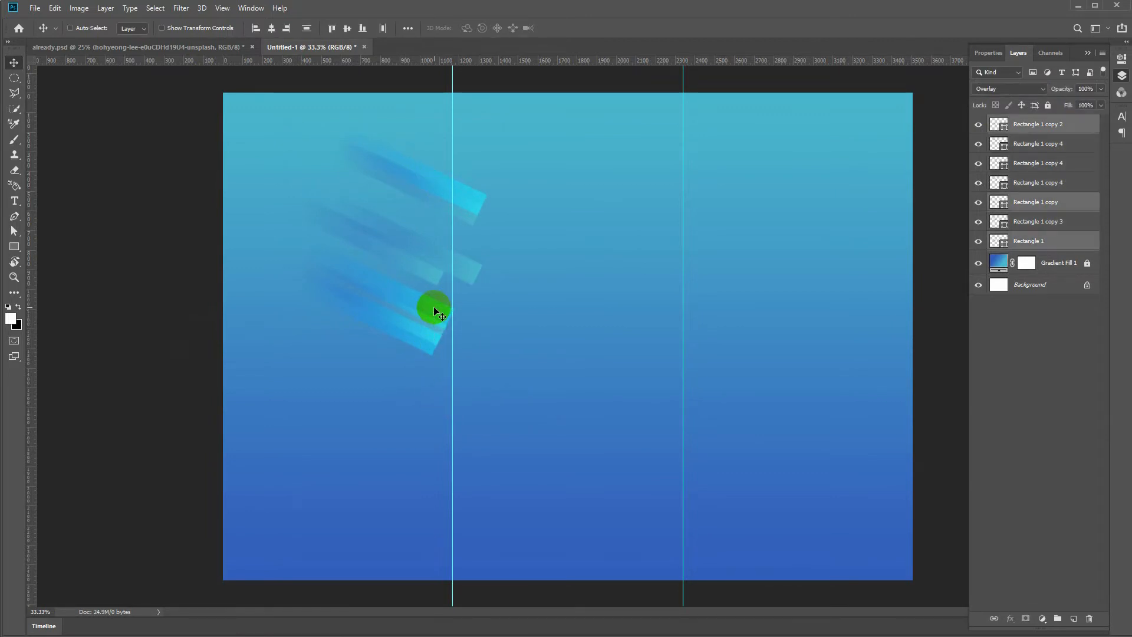
key("ctrl+j")
key("ctrl+t")
right_click(410, 317)
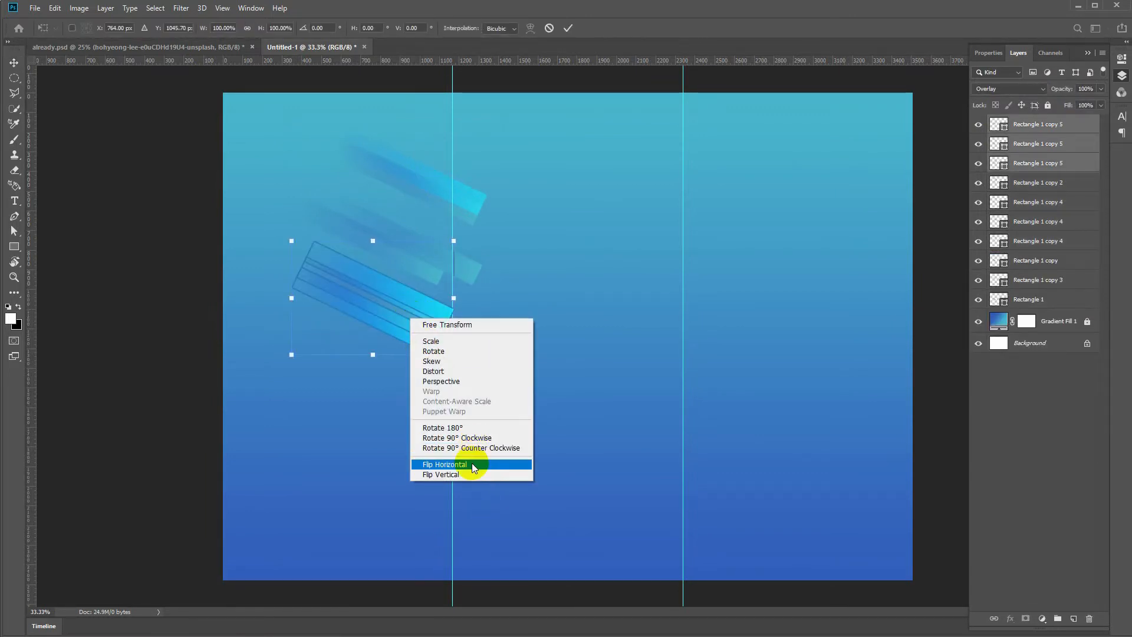
left_click(472, 475)
right_click(410, 278)
left_click(465, 423)
left_click_drag(395, 289, 482, 293)
key("Return")
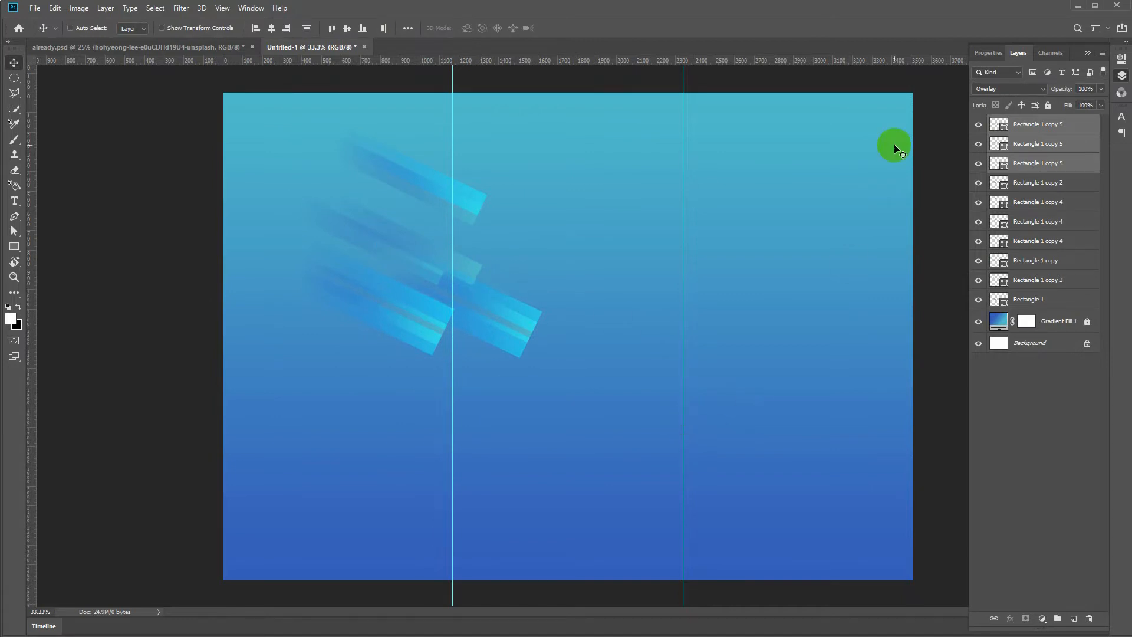
- Group the three copied bars and add a layer mask with a linear gradient that fades out their right ends
key("ctrl+g")
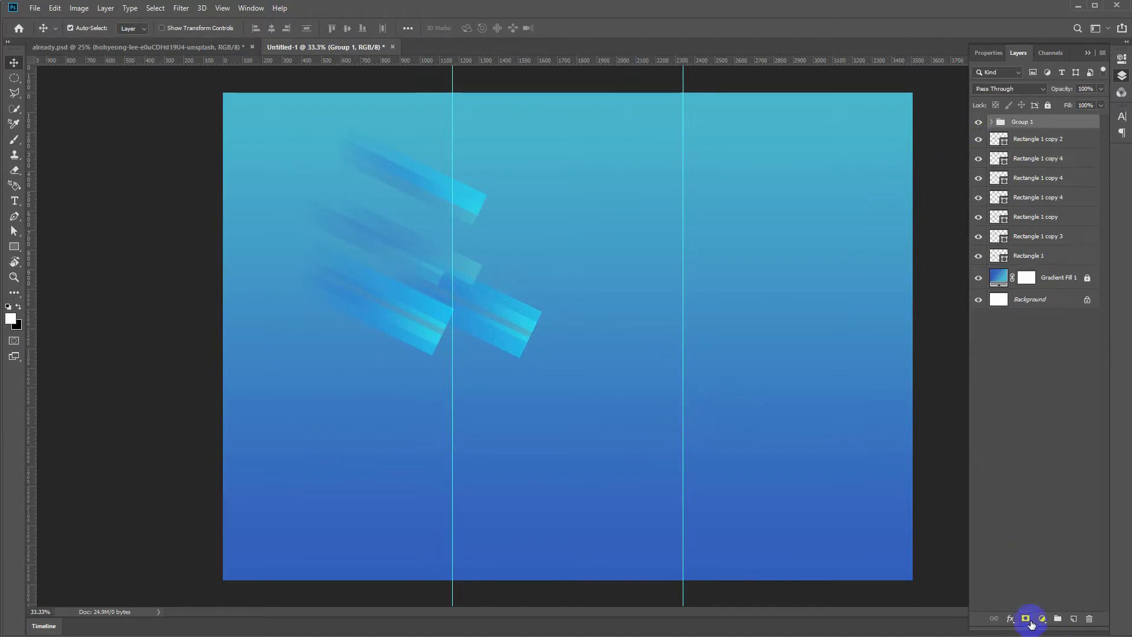
left_click(1025, 618)
key("g")
key("x")
mouse_move(540, 340)
left_mouse_down()
mouse_move(462, 301)
mouse_move(582, 369)
mouse_move(452, 309)
mouse_move(597, 372)
left_mouse_up()
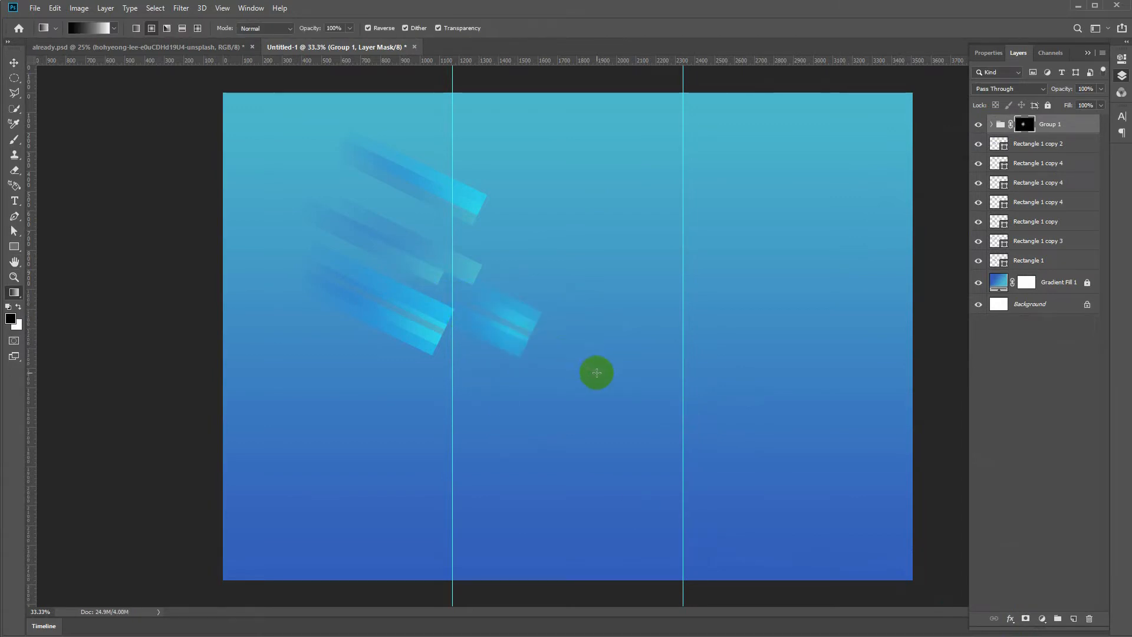
left_click(136, 29)
left_click_drag(632, 401, 528, 340)
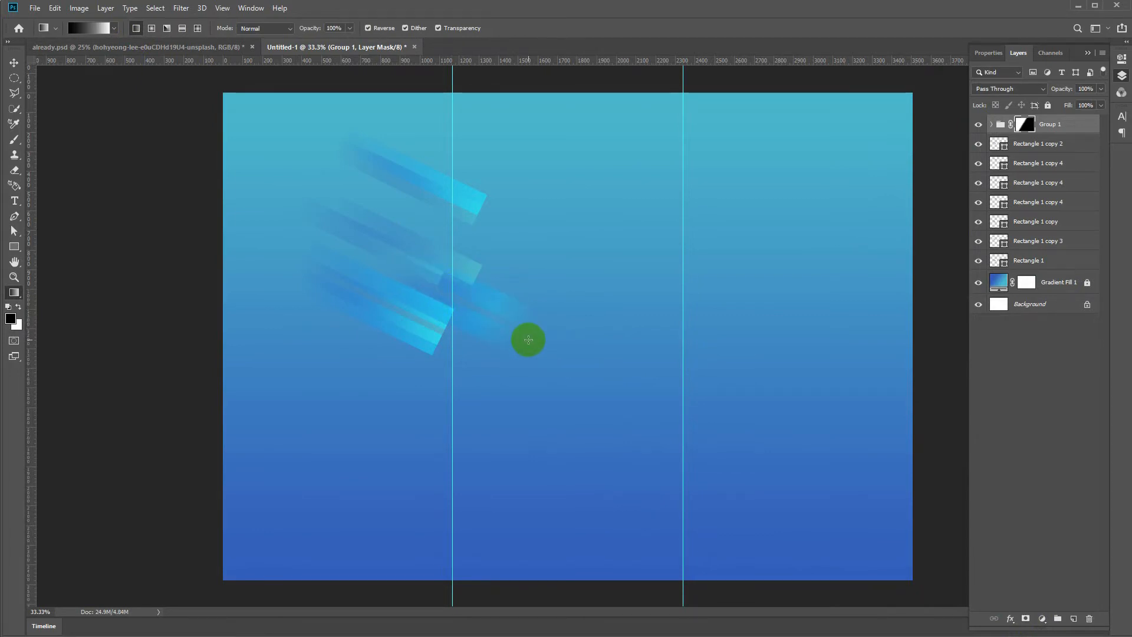
key("v")
left_click_drag(468, 299, 473, 293)
left_click(532, 377)
left_click_drag(529, 373, 483, 144)
left_click(561, 180)
- Duplicate the masked bar group in place
left_click(1061, 128)
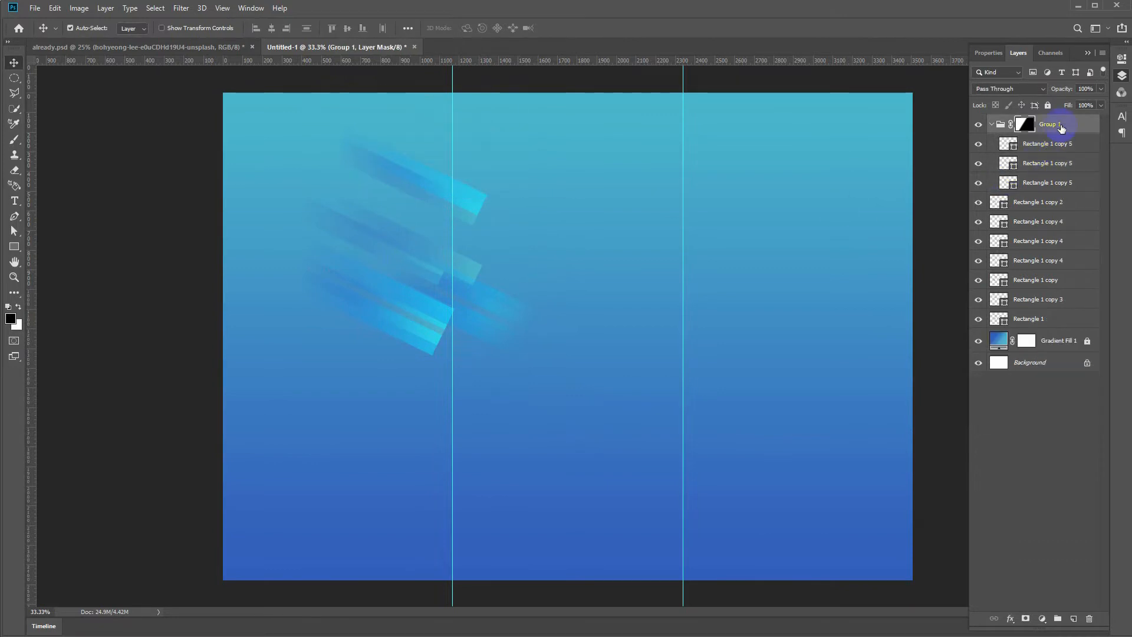
left_click(994, 125)
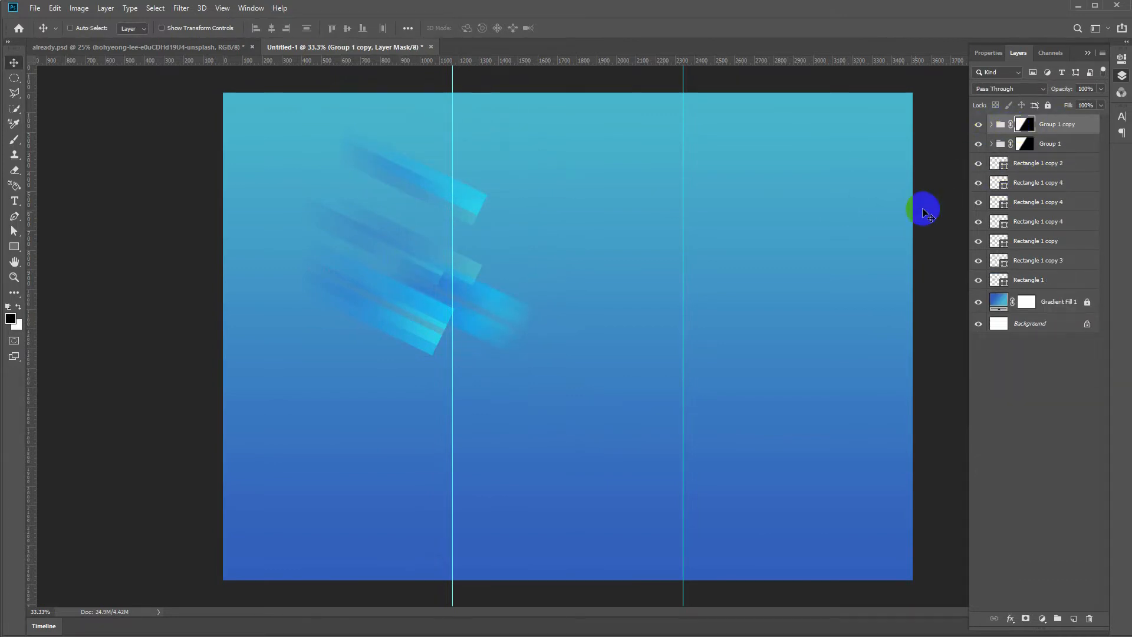
- Move the duplicated masked bar group up across the first guide, above the topmost bar
key("ctrl+alt+t")
left_click_drag(430, 303, 443, 104)
key("Return")
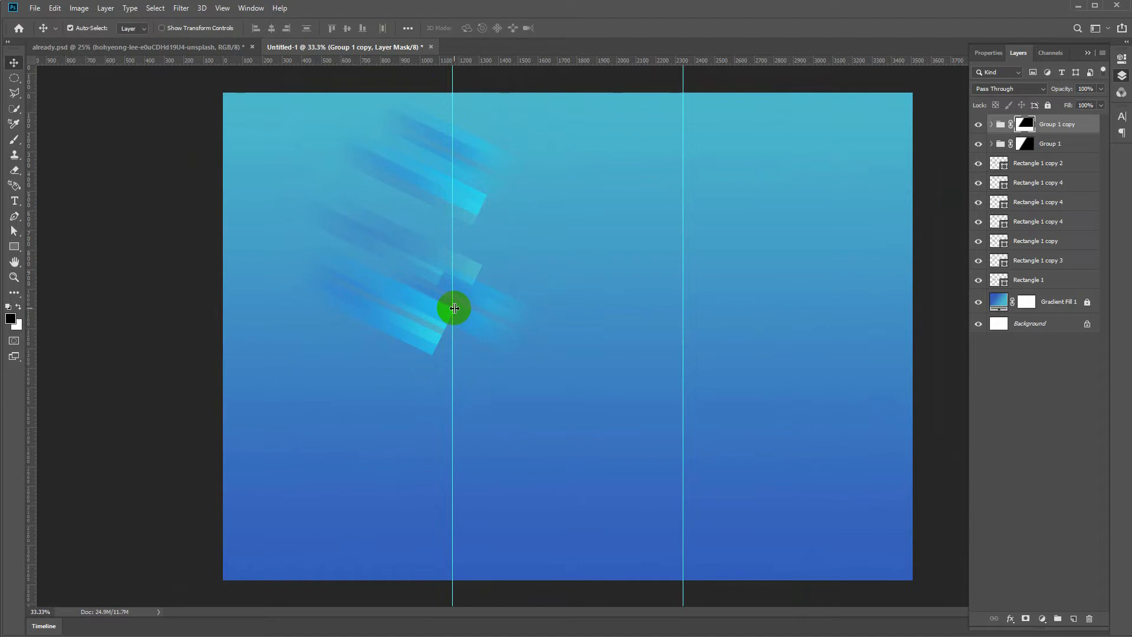
- Select all the bars, including those inside the two masked groups, and duplicate them in place
left_click(500, 398)
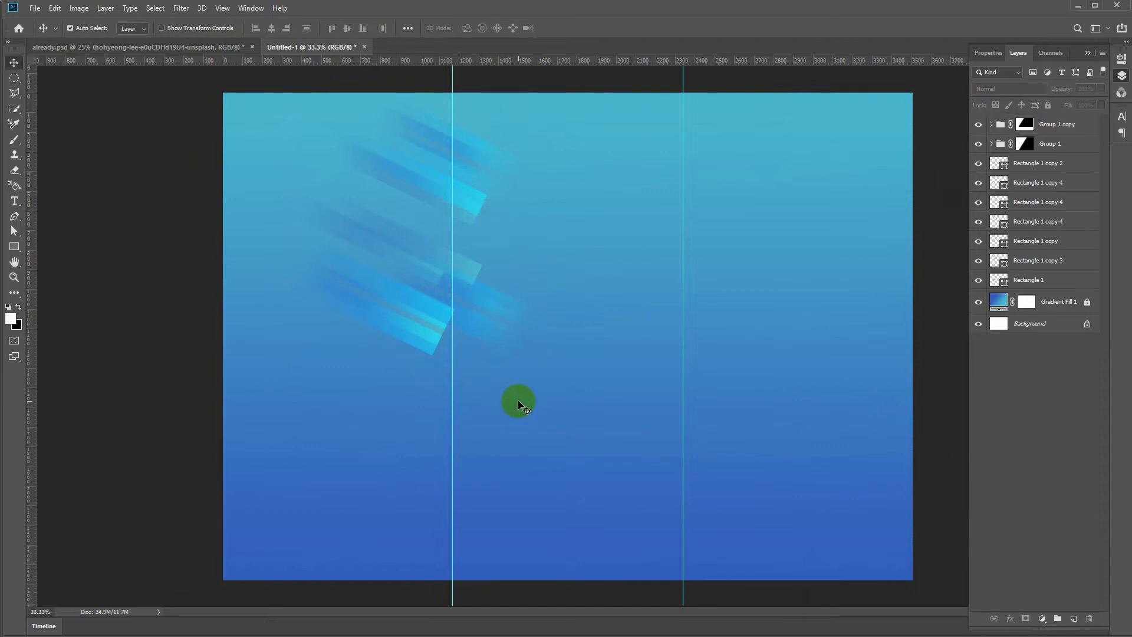
left_click_drag(519, 407, 453, 243)
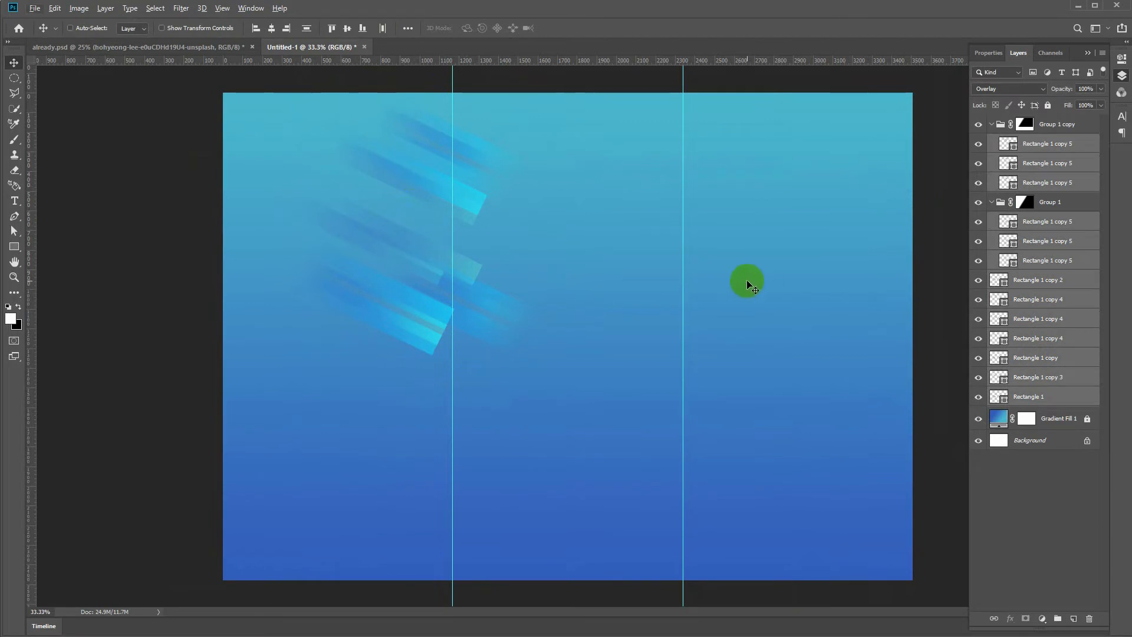
key("ctrl+j")
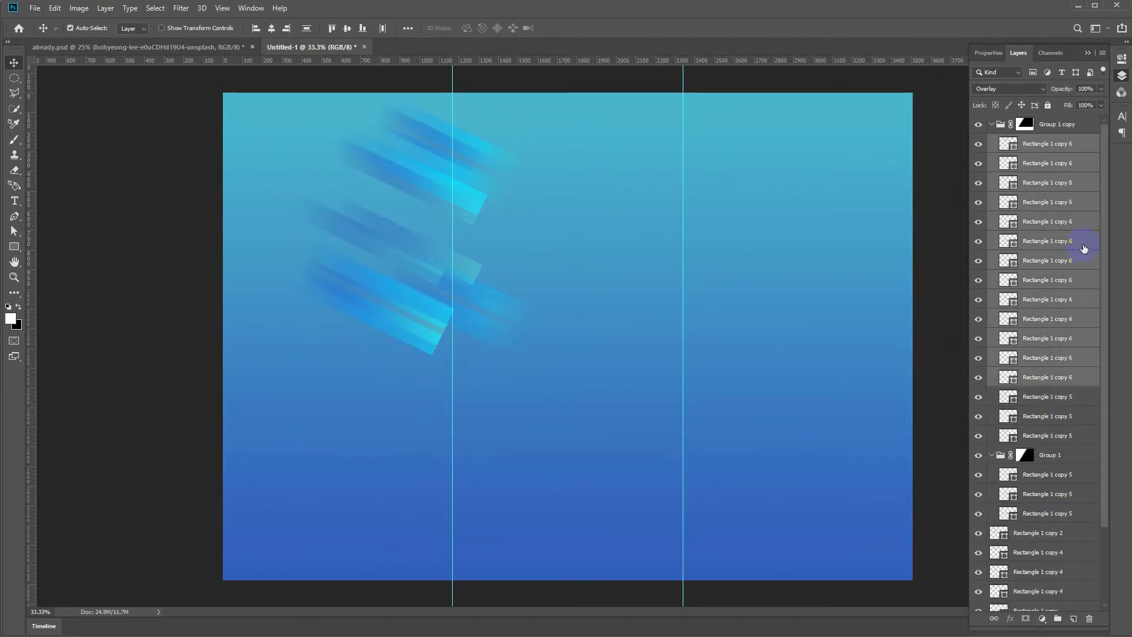
left_click_drag(615, 448, 348, 114)
key("ctrl+g")
left_click(984, 143)
left_click(983, 143)
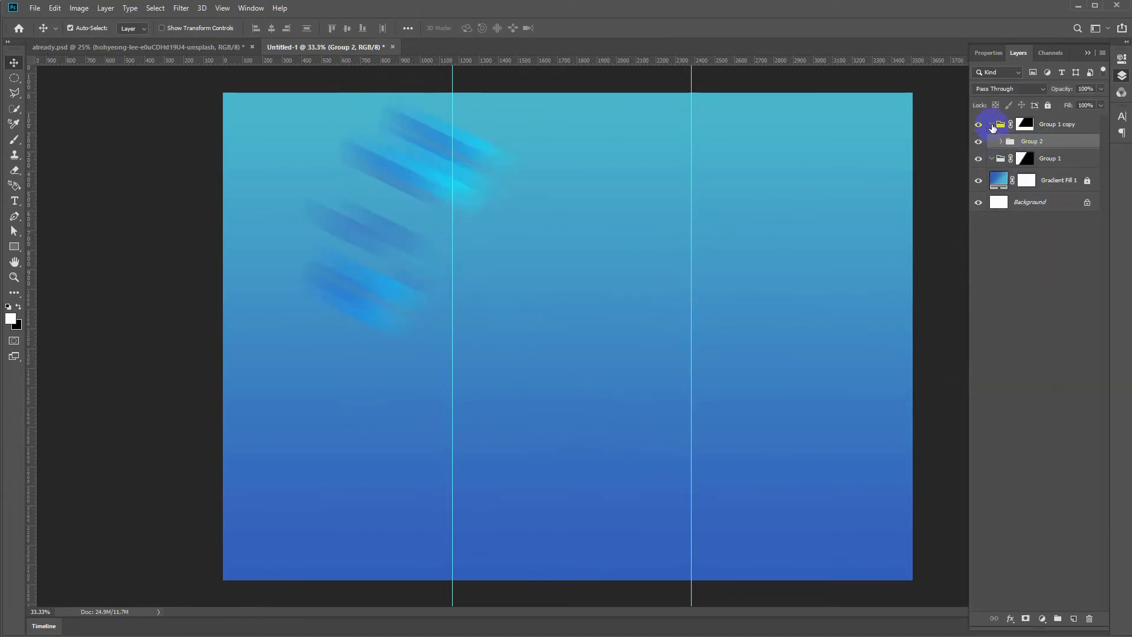
left_click(992, 125)
left_click(992, 126)
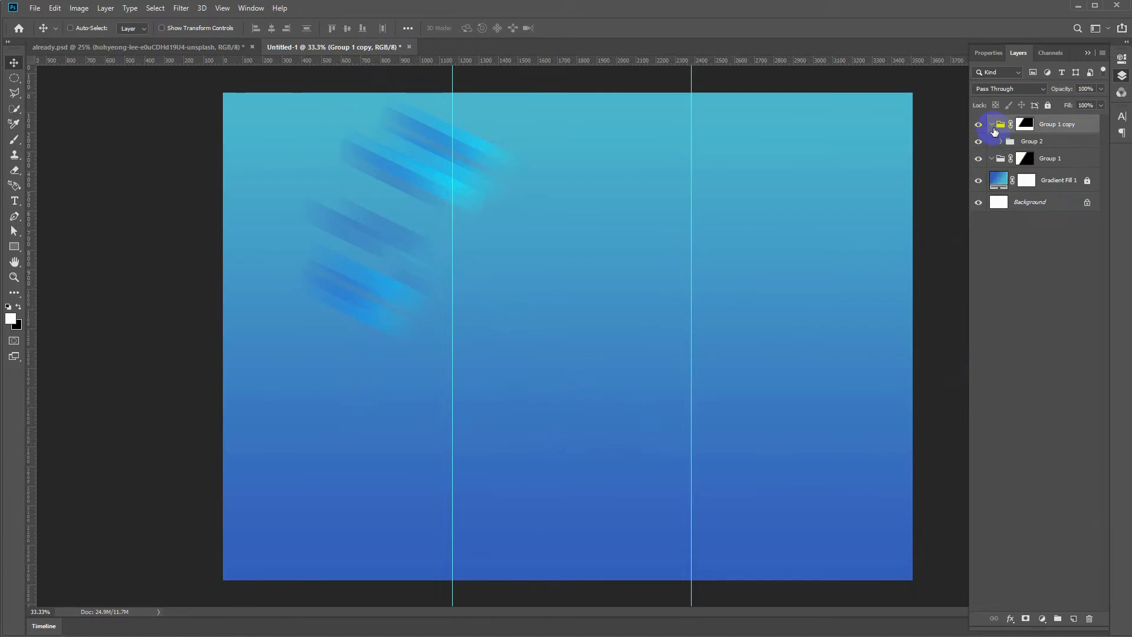
key("ctrl+z")
key("ctrl+z")
key("ctrl+z")
key("ctrl+z")
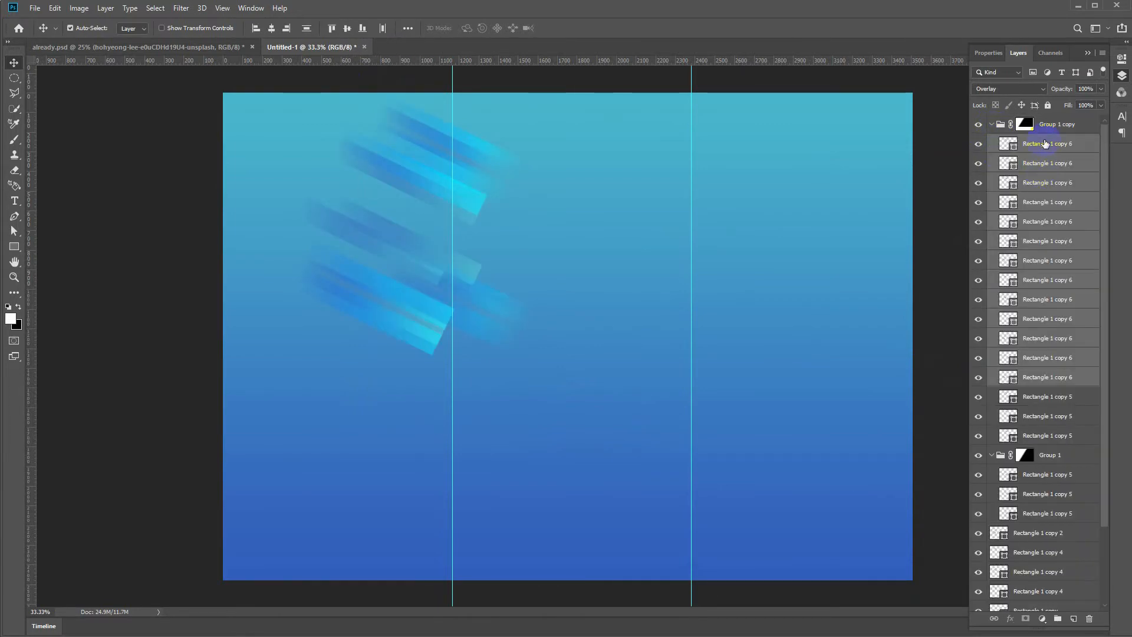
- Collapse the two masked groups and combine them with the seven loose bar layers in one group
left_click(993, 124)
left_click(990, 146)
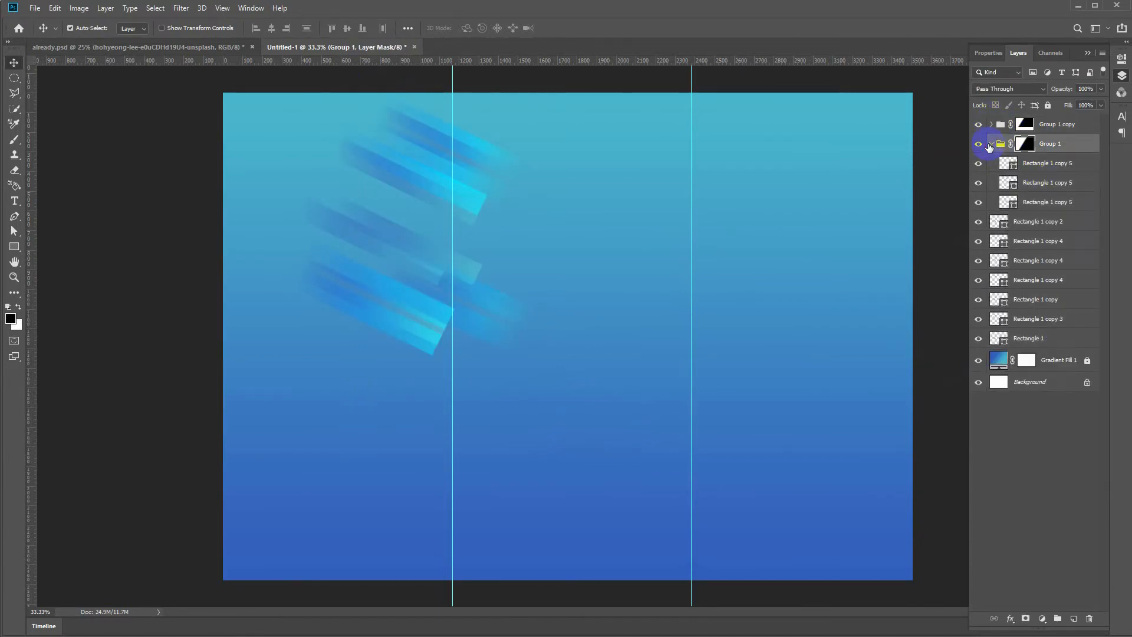
left_click(991, 145)
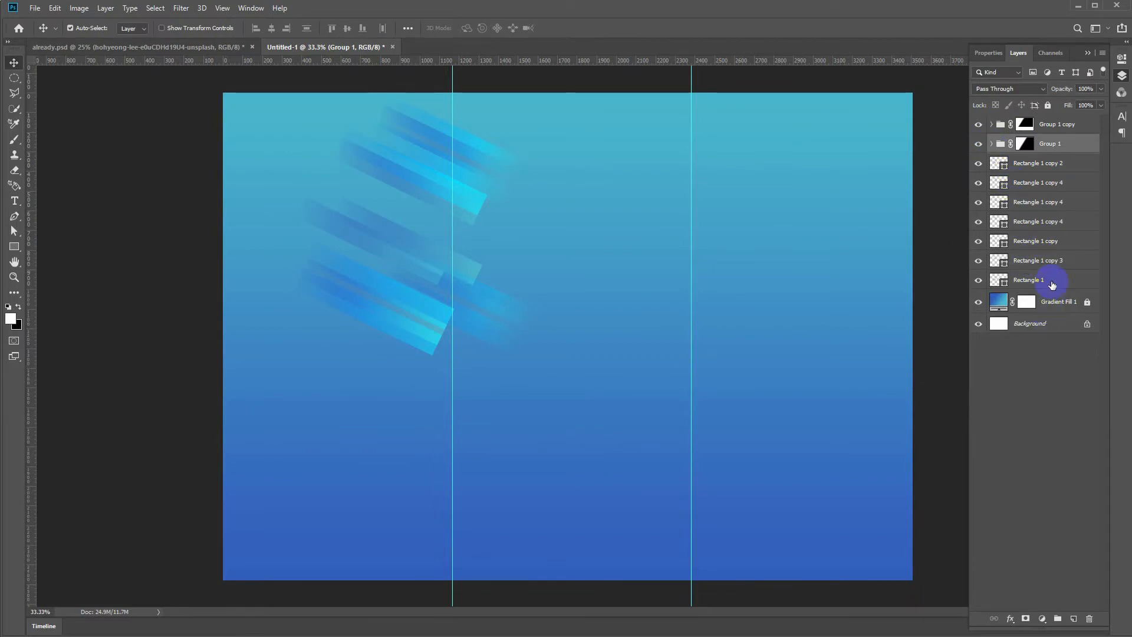
left_click(1052, 278)
left_click(1064, 126, "shift")
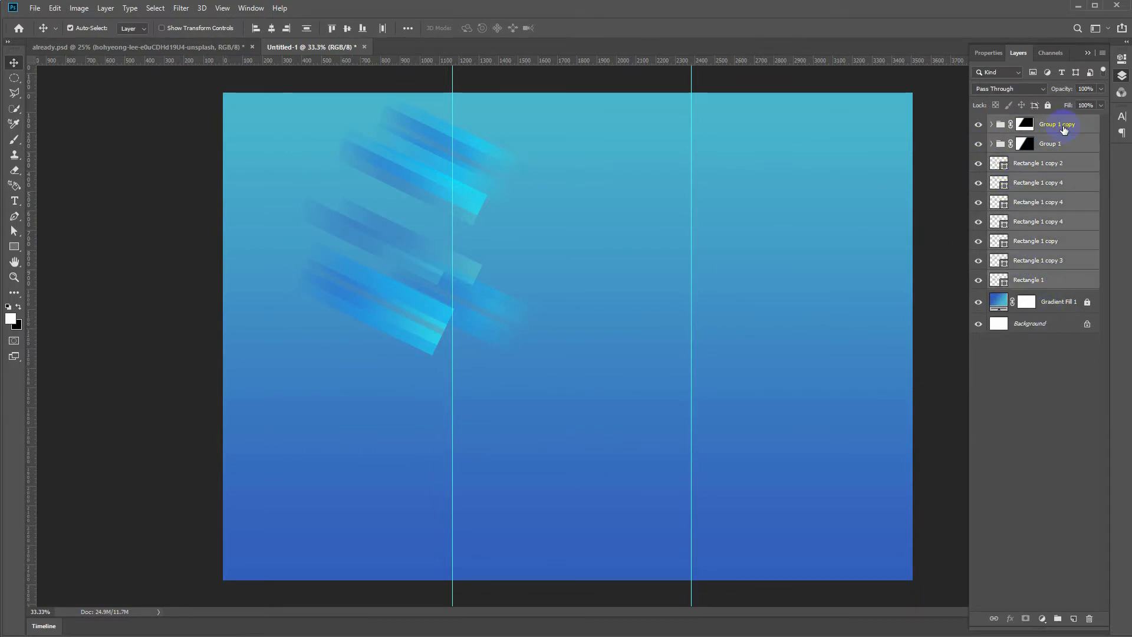
key("ctrl+g")
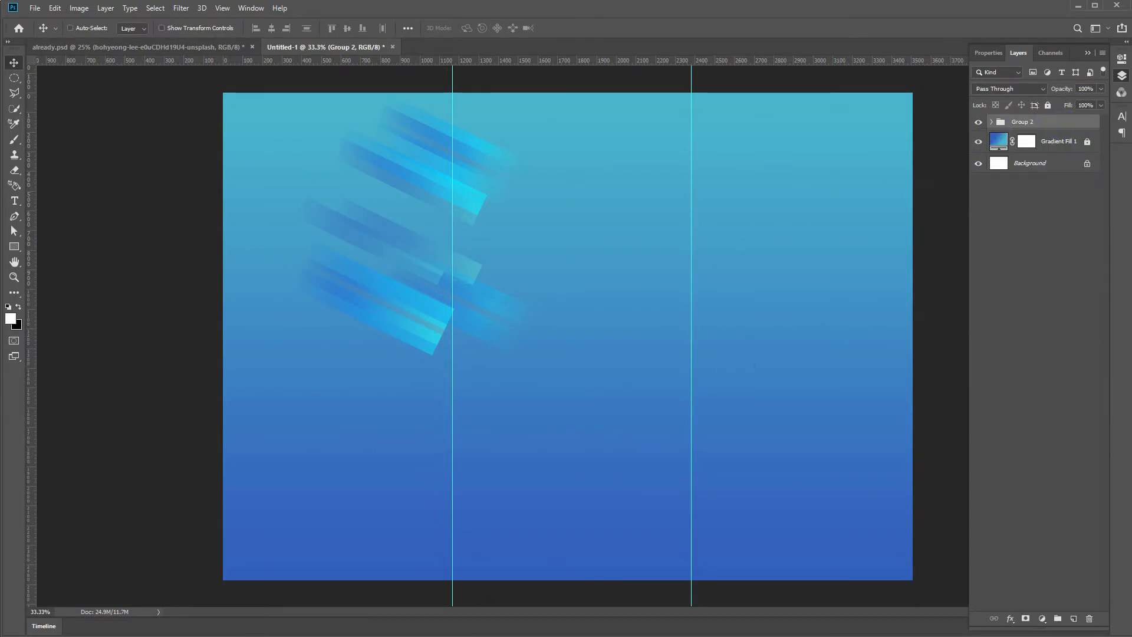
- Duplicate the combined bar group and, with auto-select set to Group, move the copy to the page's lower-right corner
key("ctrl+j")
left_click_drag(465, 290, 590, 383)
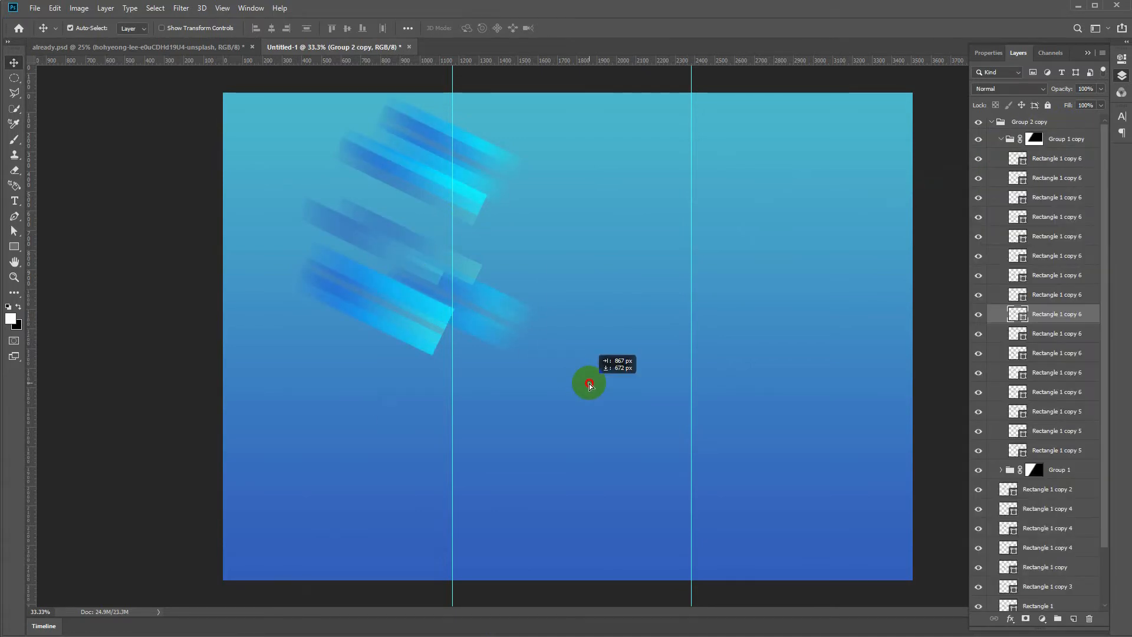
left_click(131, 28)
left_click(142, 53)
left_click_drag(422, 186, 891, 427)
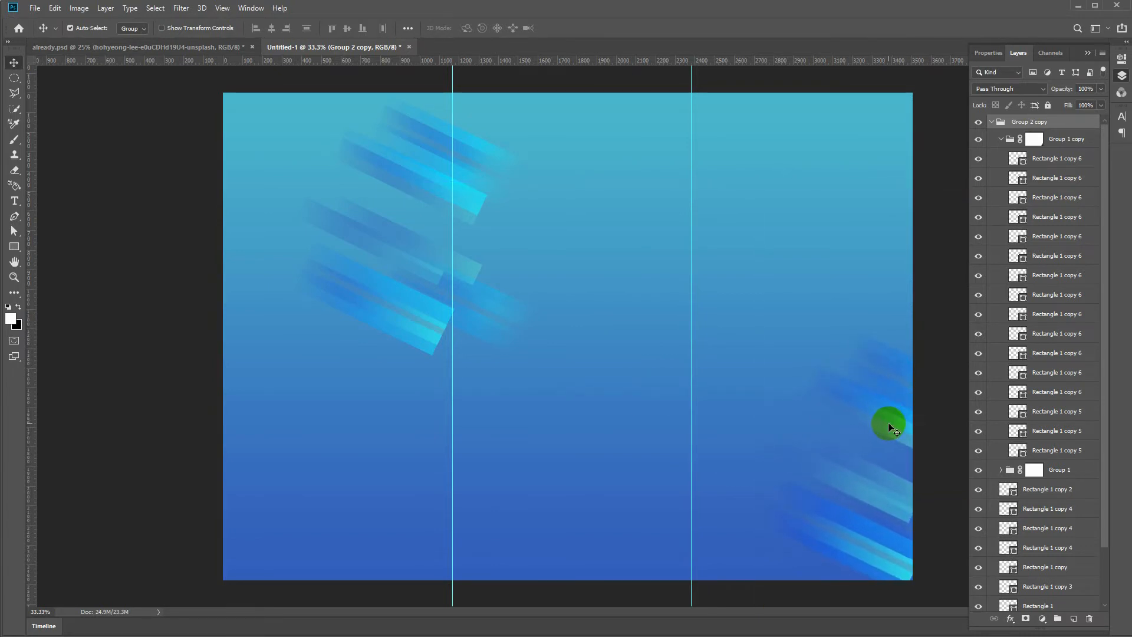
left_click(865, 280)
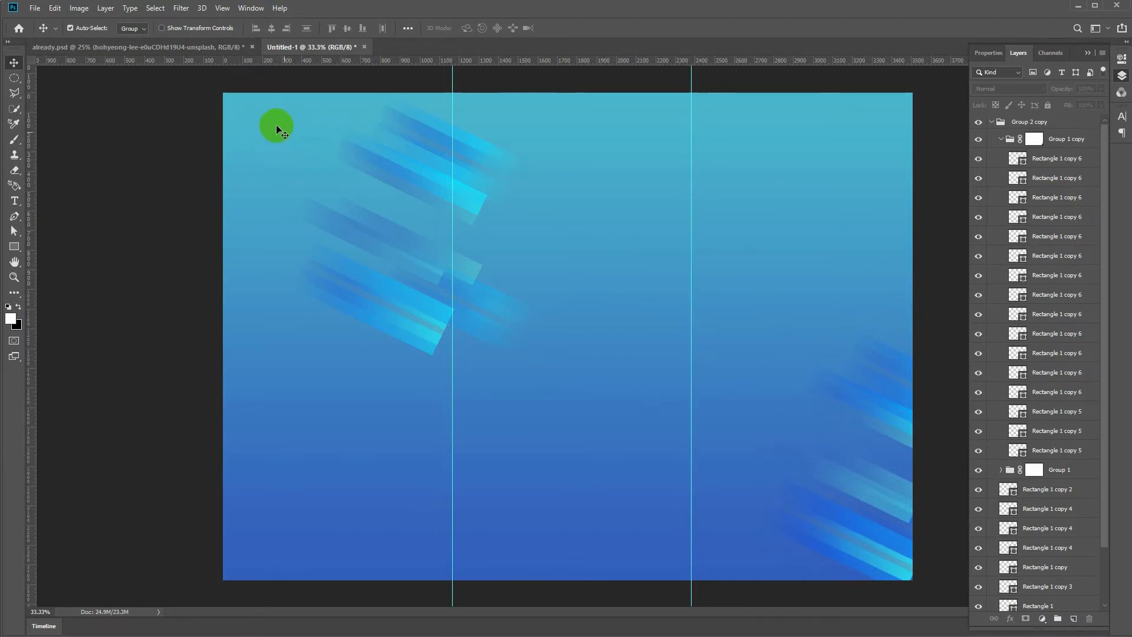
- Add a layer mask to the original bar group, Group 2, with a linear gradient that softly fades out the bars' left ends
left_click(415, 170)
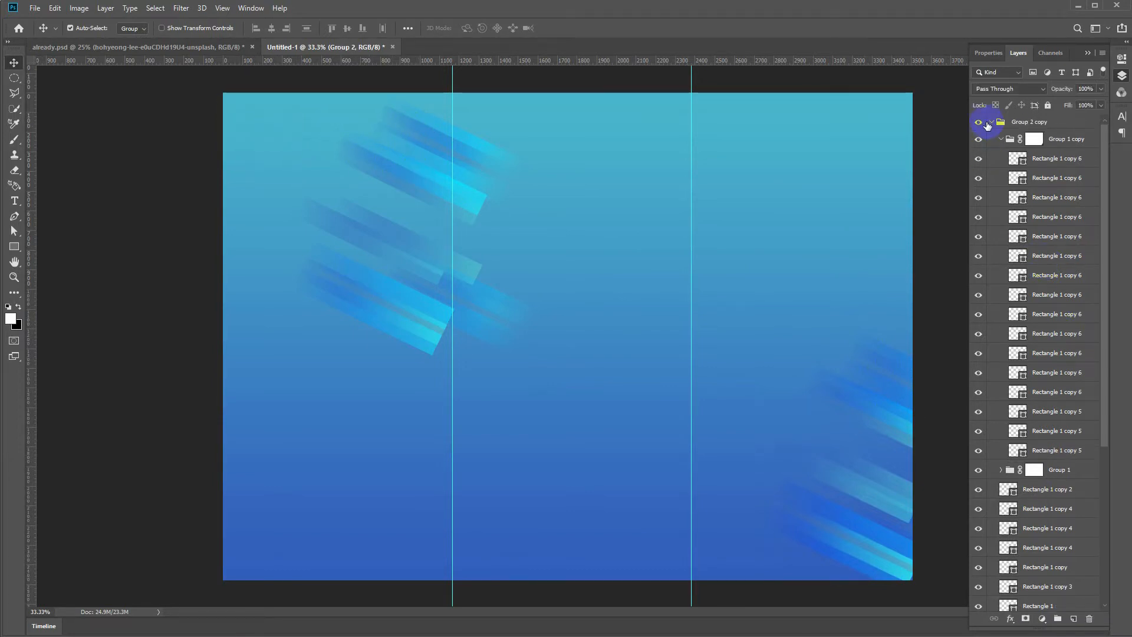
left_click(993, 122)
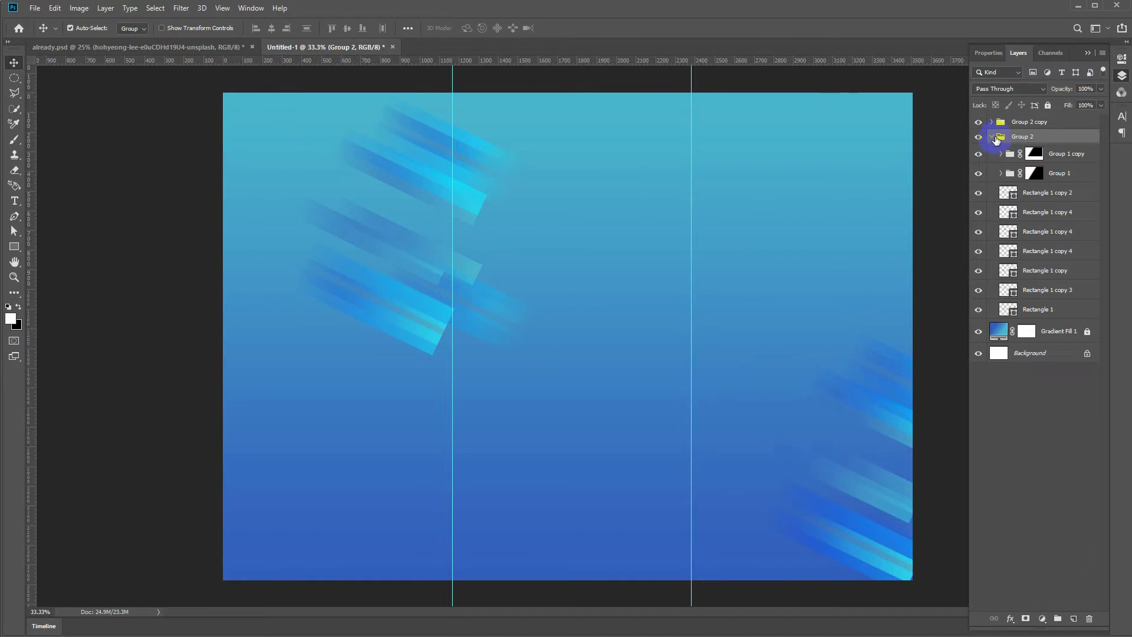
left_click(992, 136)
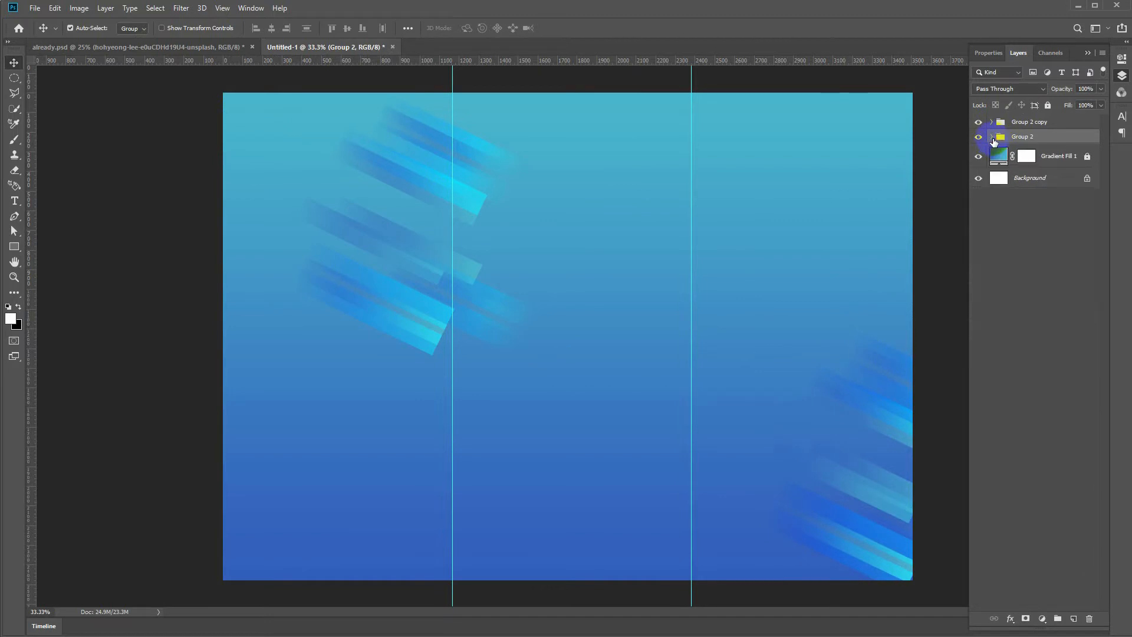
left_click(1027, 618)
key("g")
left_click_drag(274, 138, 397, 201)
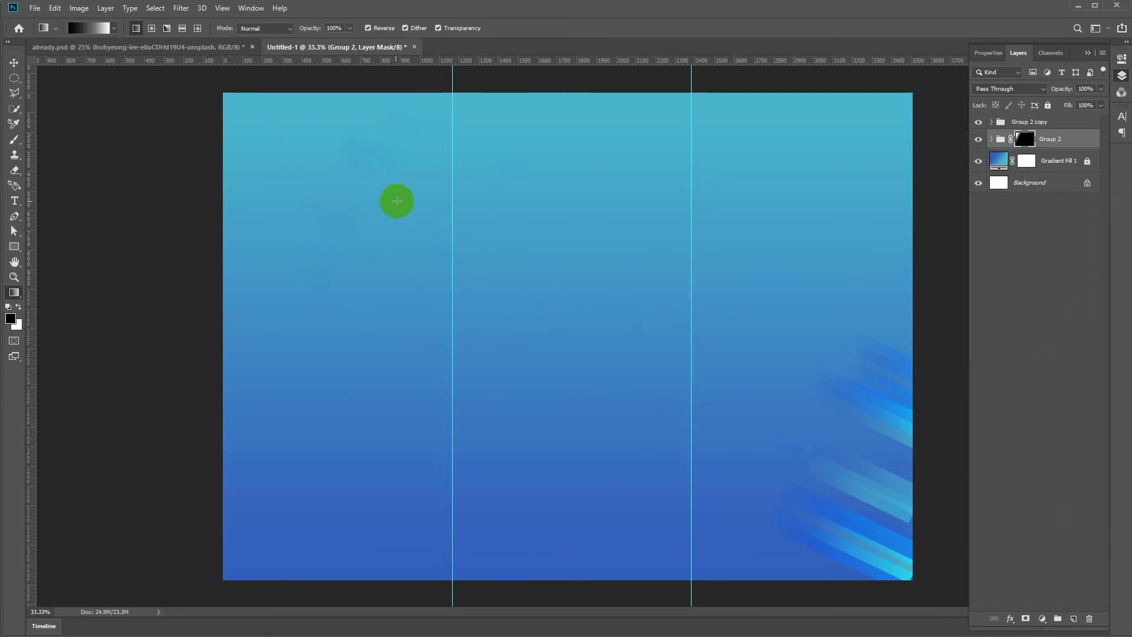
key("ctrl+z")
left_click_drag(312, 153, 372, 213)
left_click_drag(277, 153, 423, 245)
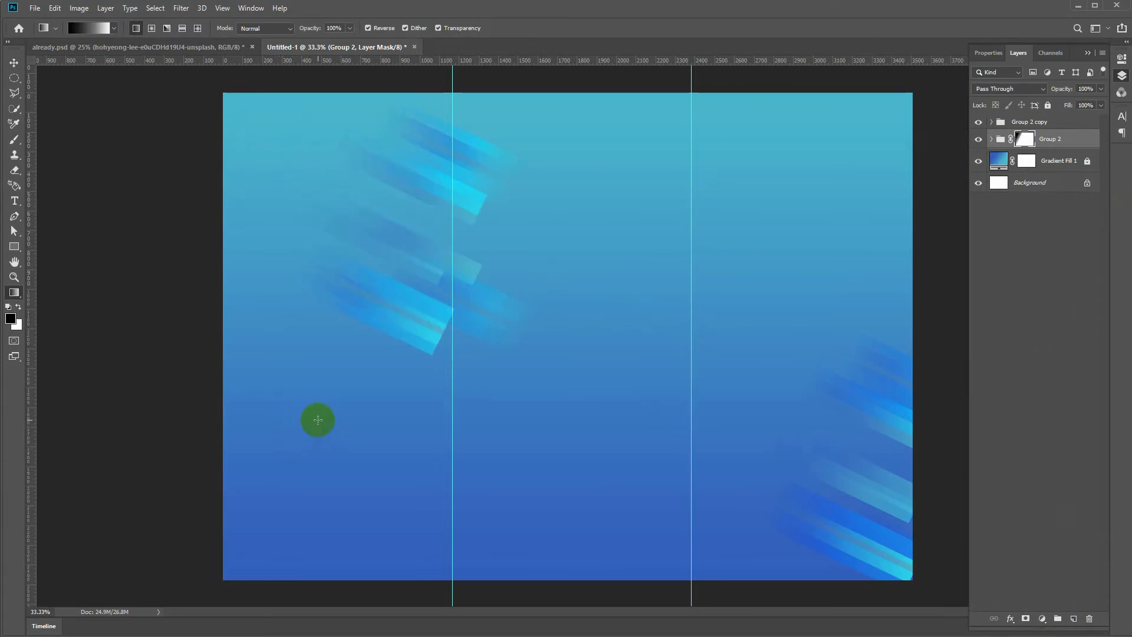
key("v")
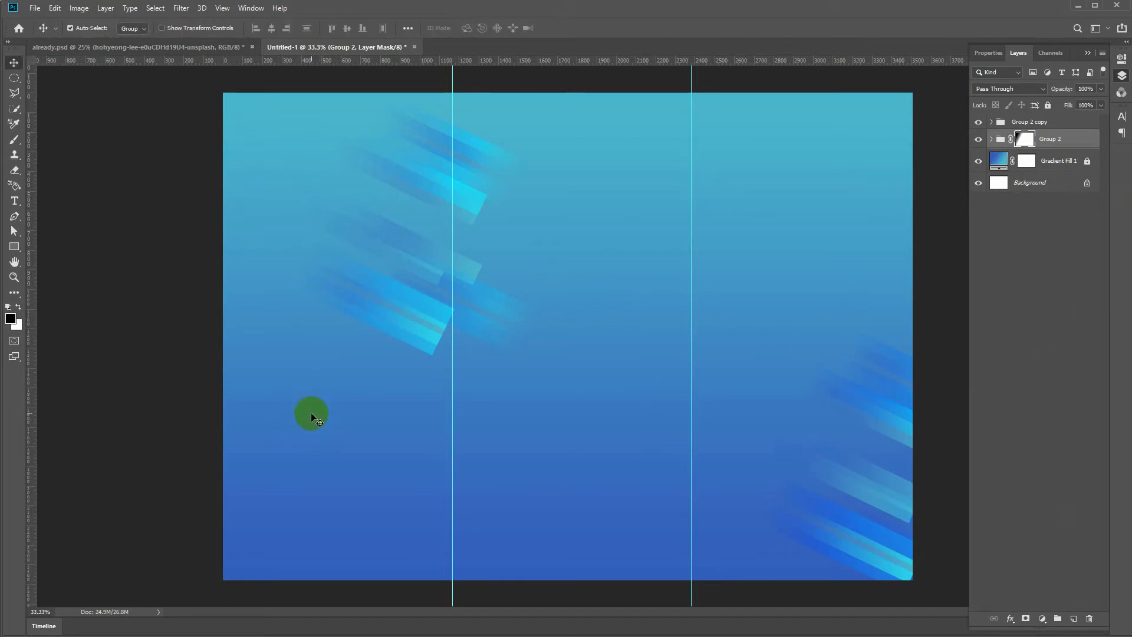
- Bring the man's photo from already.psd into the brochure, placing it at the lower right of the page above the bar groups
left_click(179, 44)
left_click_drag(569, 275, 371, 139)
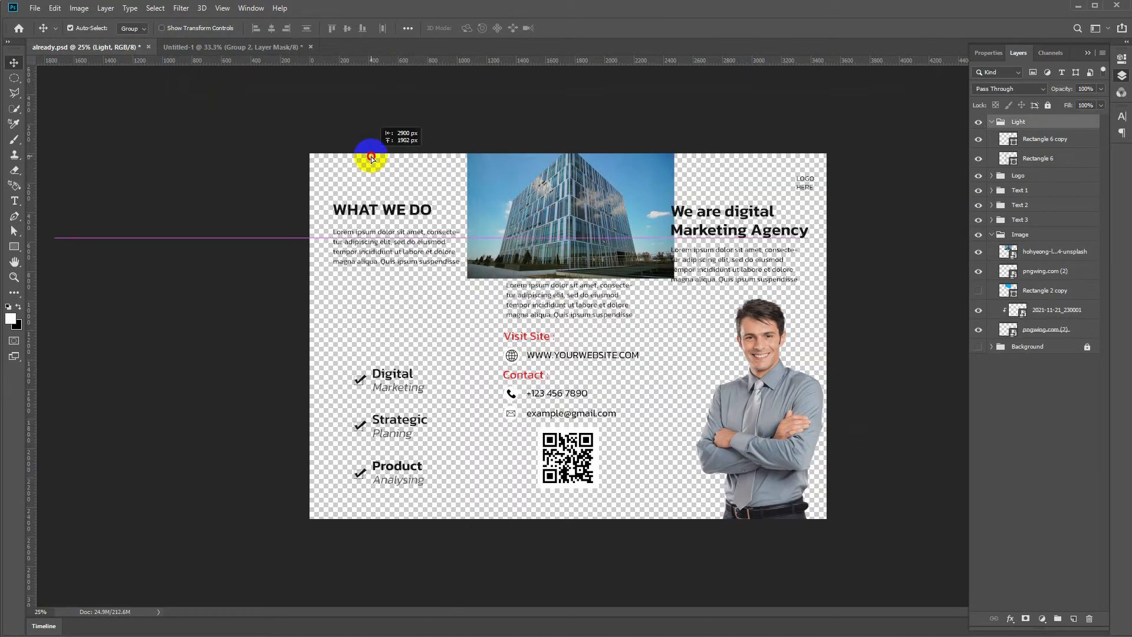
left_click(979, 121)
left_click_drag(837, 443, 144, 34)
left_click(141, 28)
left_click(125, 47)
left_click_drag(728, 382, 798, 497)
left_click_drag(1030, 134, 1042, 117)
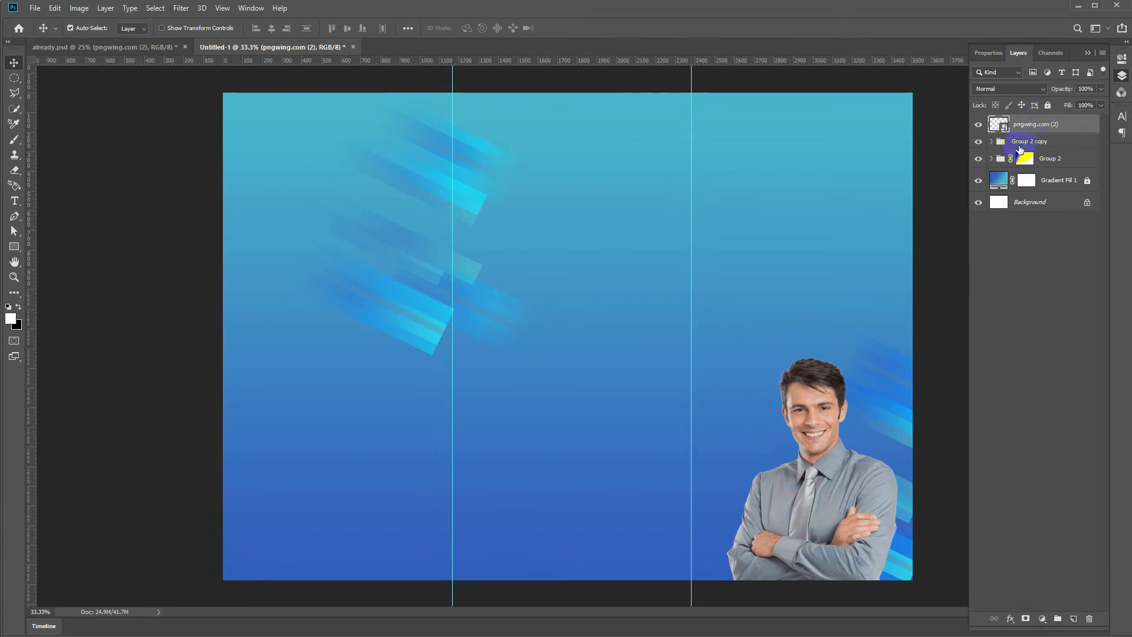
- Group both bar groups with the gradient fill layer and name the new group Background
left_click(1039, 145)
left_click(1036, 180, "shift")
key("ctrl+g")
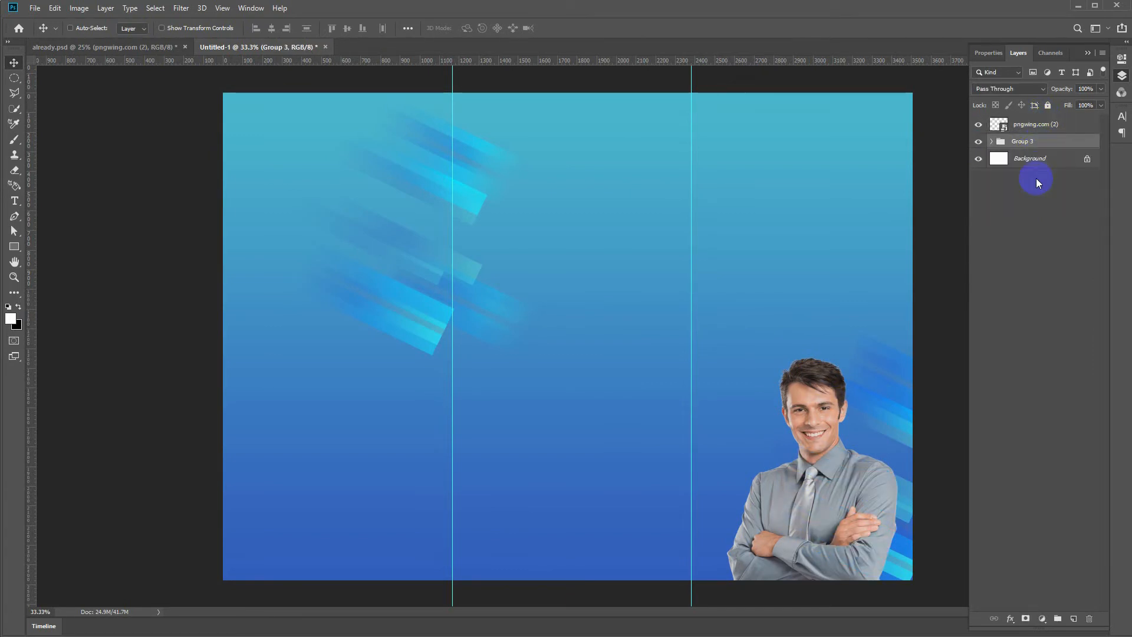
left_click(1029, 144)
type("Background")
key("Return")
- Raise the man's photo in the third panel so its lower edge meets the page's bottom edge
left_click(1038, 124)
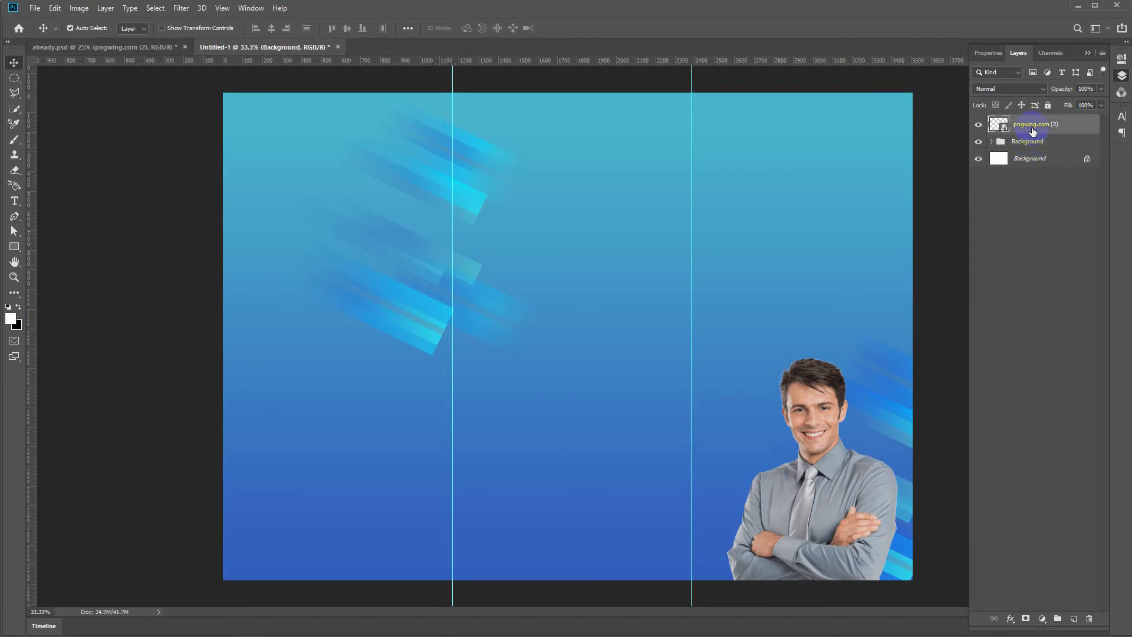
key("ctrl+t")
left_click_drag(854, 554, 811, 430)
key("Return")
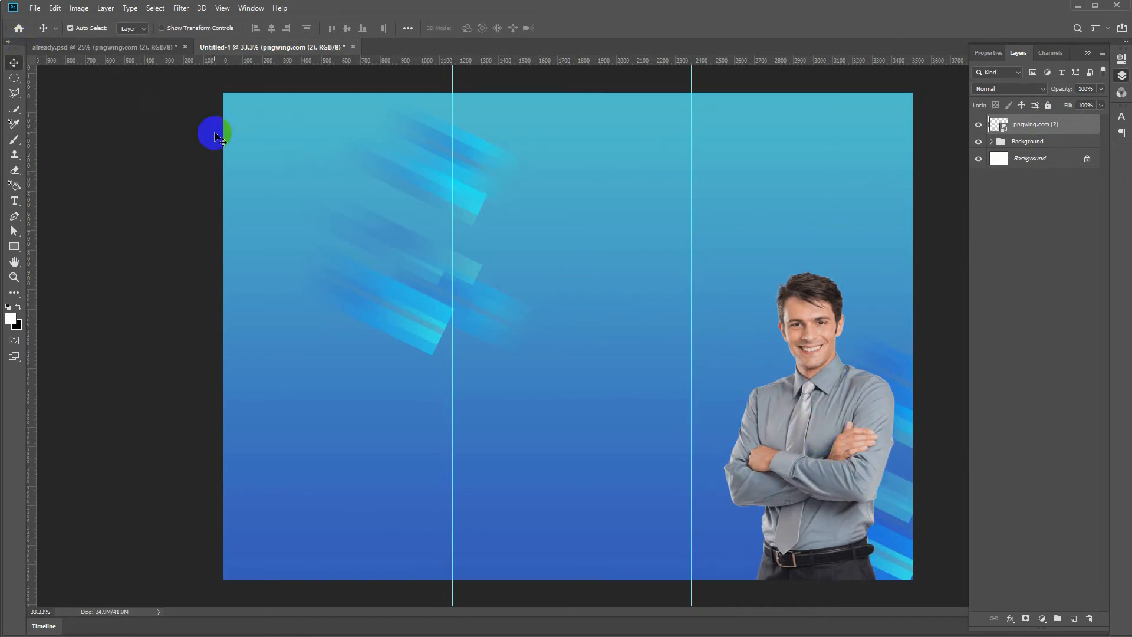
- Bring the building photo from already.psd into the brochure and place it at the top of the middle panel, overlapping both guides
left_click(147, 120)
left_click(136, 47)
left_click(519, 189)
mouse_move(577, 229)
left_mouse_down()
mouse_move(308, 60)
mouse_move(301, 43)
mouse_move(547, 177)
mouse_move(591, 181)
left_mouse_up()
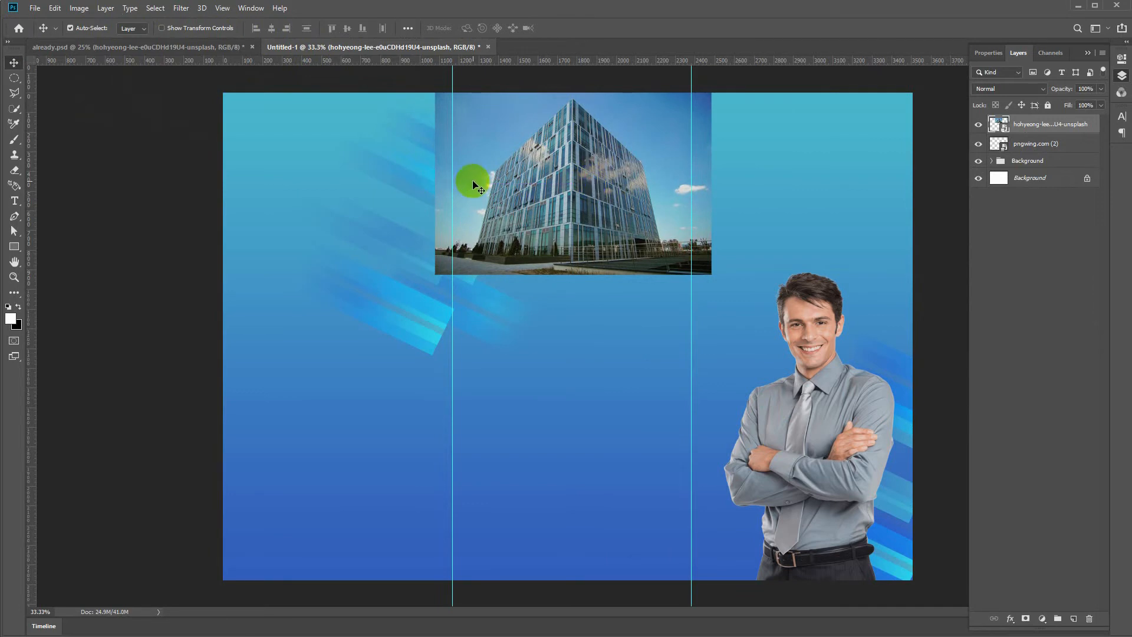
- Draw a white rectangle about 1215 × 756 px over the building photo, spanning the two guides from the page's top edge
left_click(14, 247)
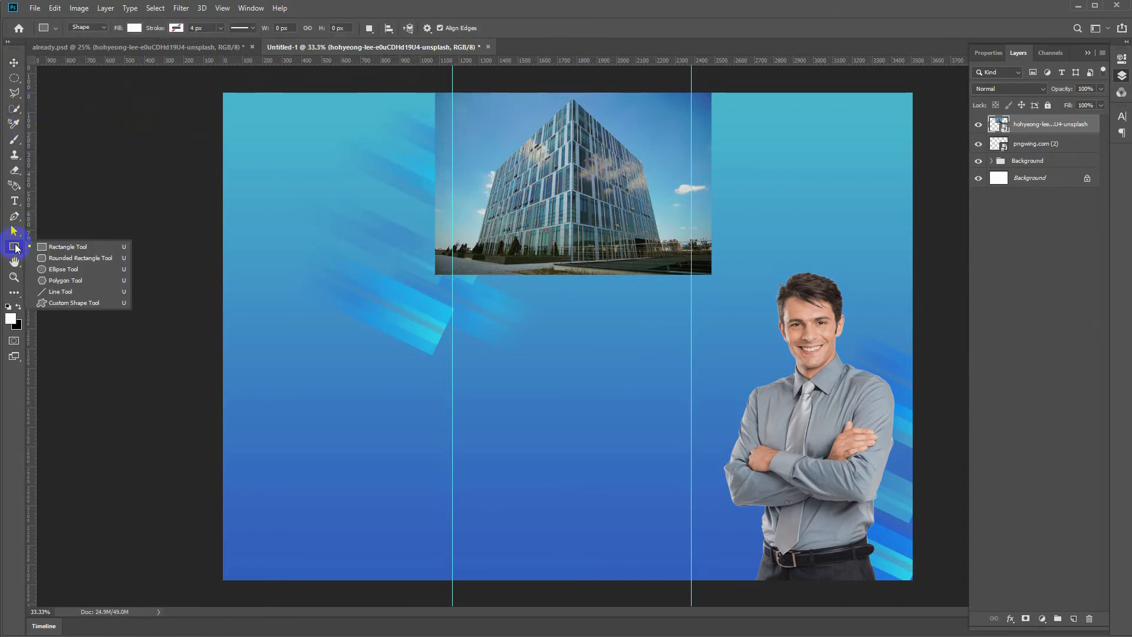
left_click(47, 248)
left_click_drag(453, 92, 692, 240)
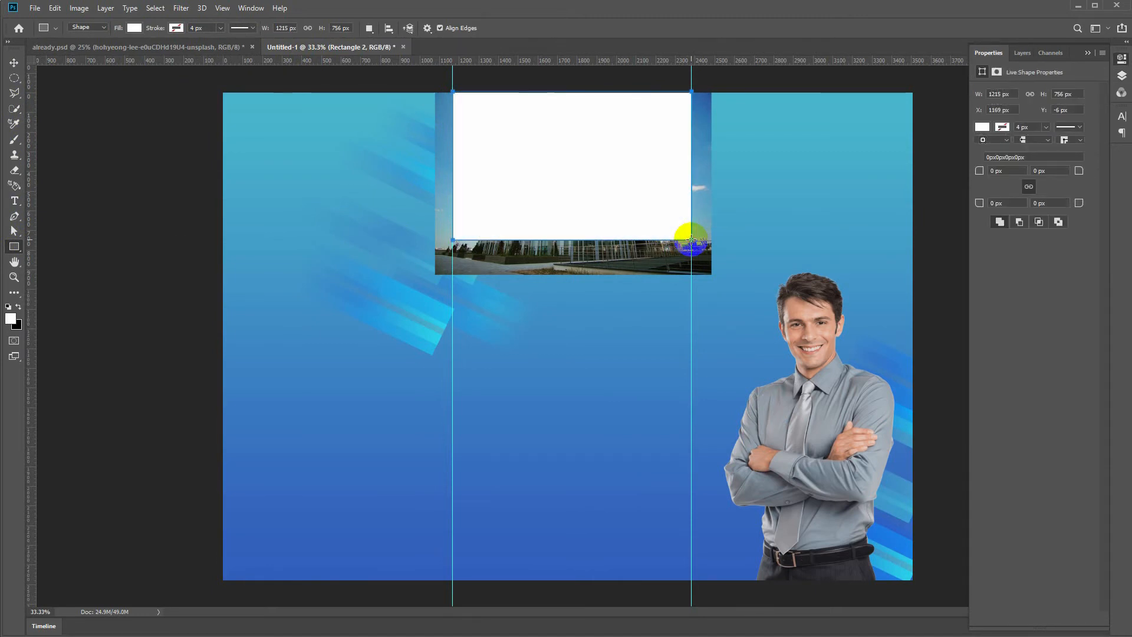
- Add an anchor point right of centre on the rectangle's lower edge, pull it down, and convert it to a sharp corner
key("p")
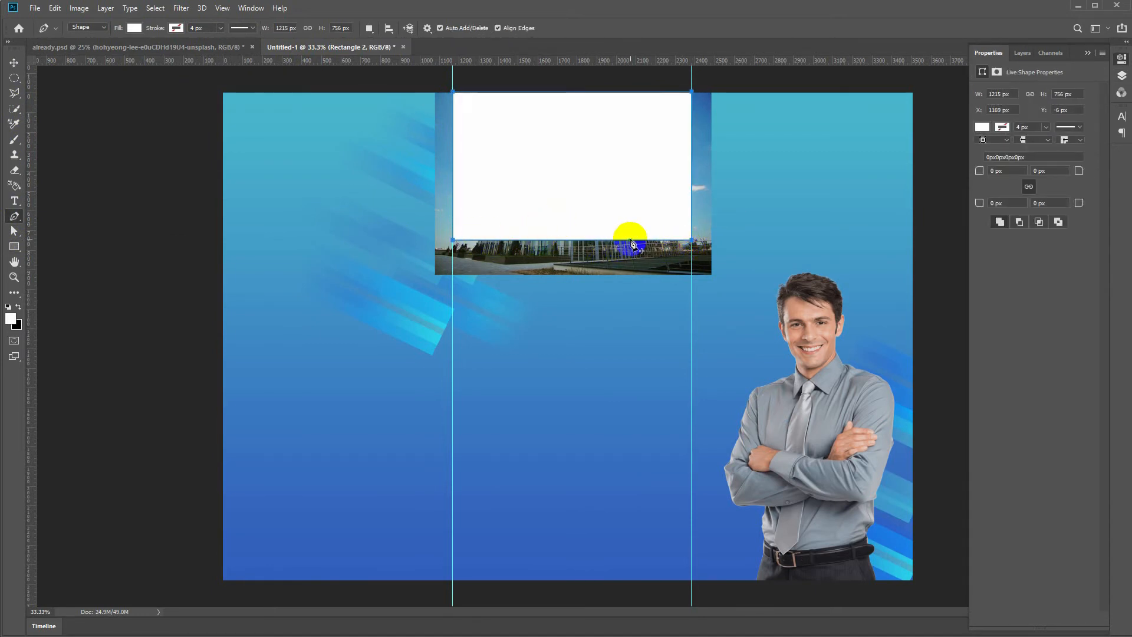
left_click(628, 242)
key("a")
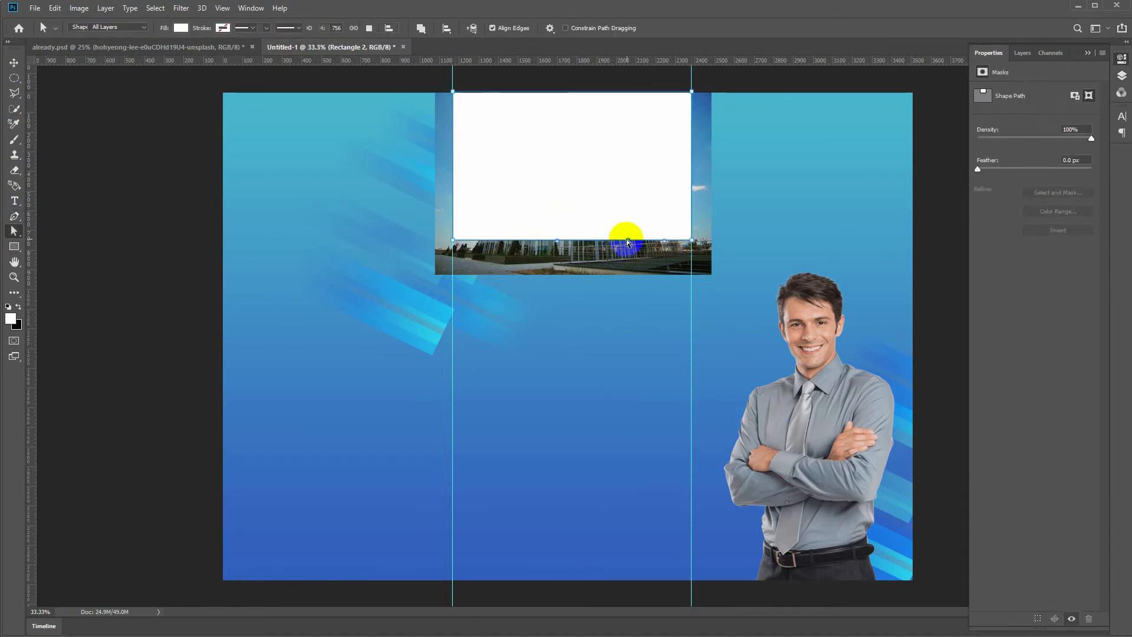
left_click_drag(630, 242, 618, 305)
key("p")
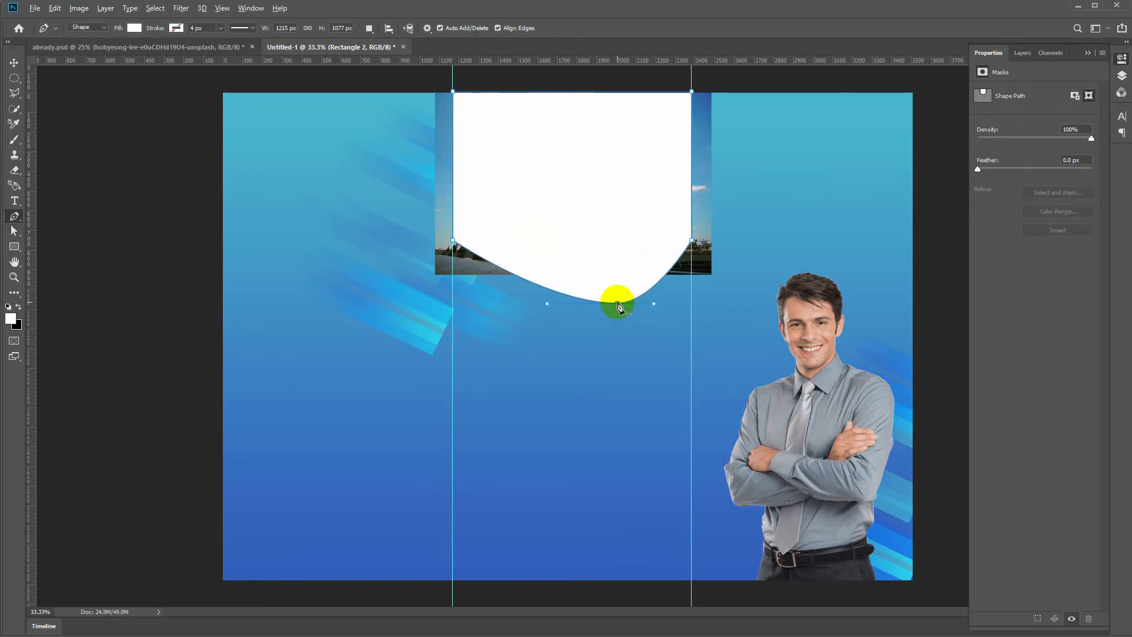
left_click(617, 304, "alt")
key("v")
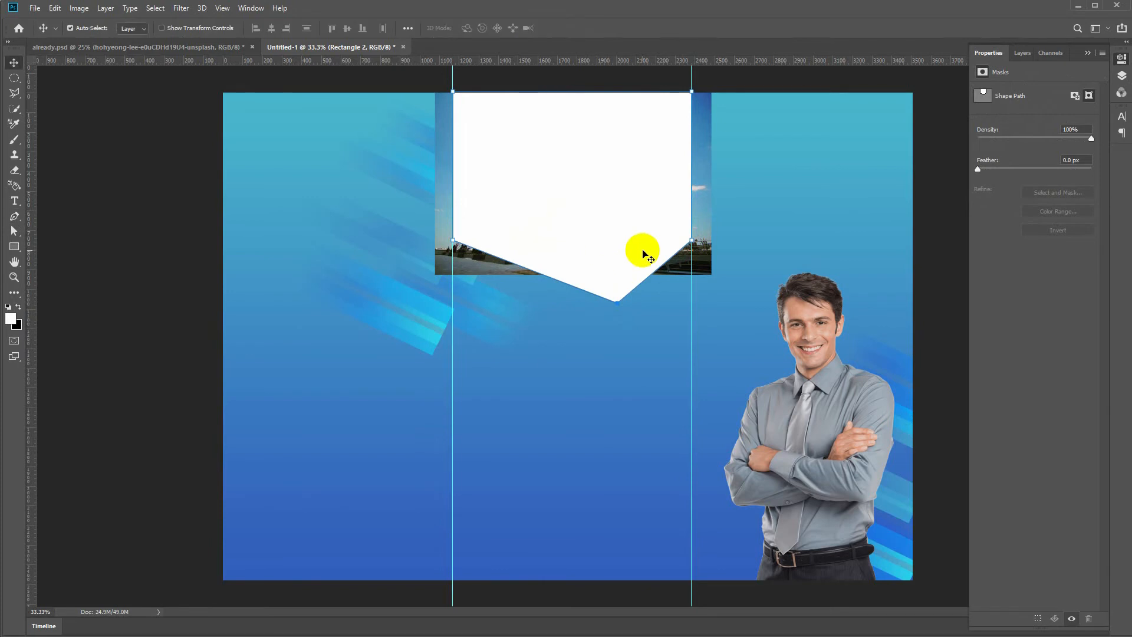
- Lower the white shape's two top anchor points to shorten it, and move the shape up against the page's top edge
key("a")
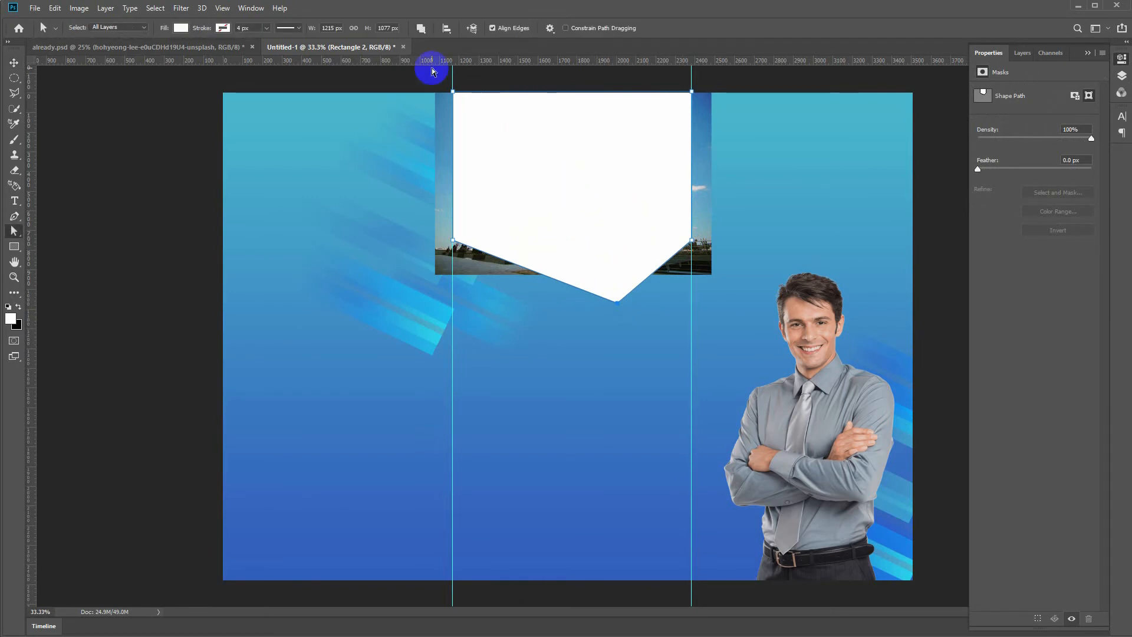
left_click(454, 93)
left_click(693, 93)
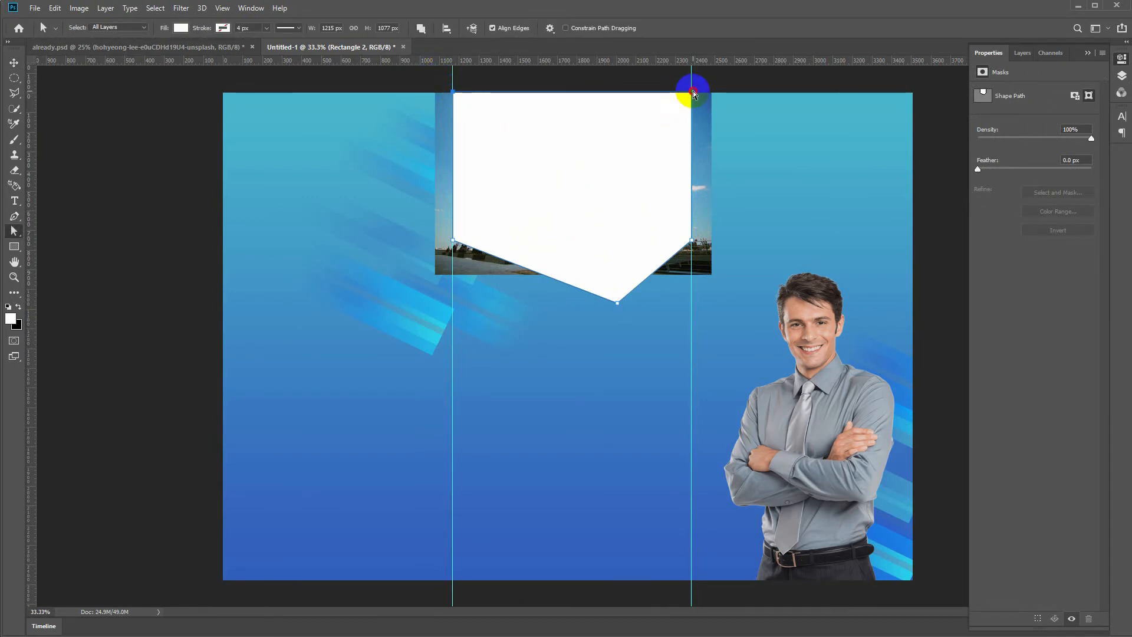
left_click_drag(692, 95, 690, 131)
left_click(610, 193)
key("v")
left_click(577, 206)
left_click_drag(577, 206, 574, 171)
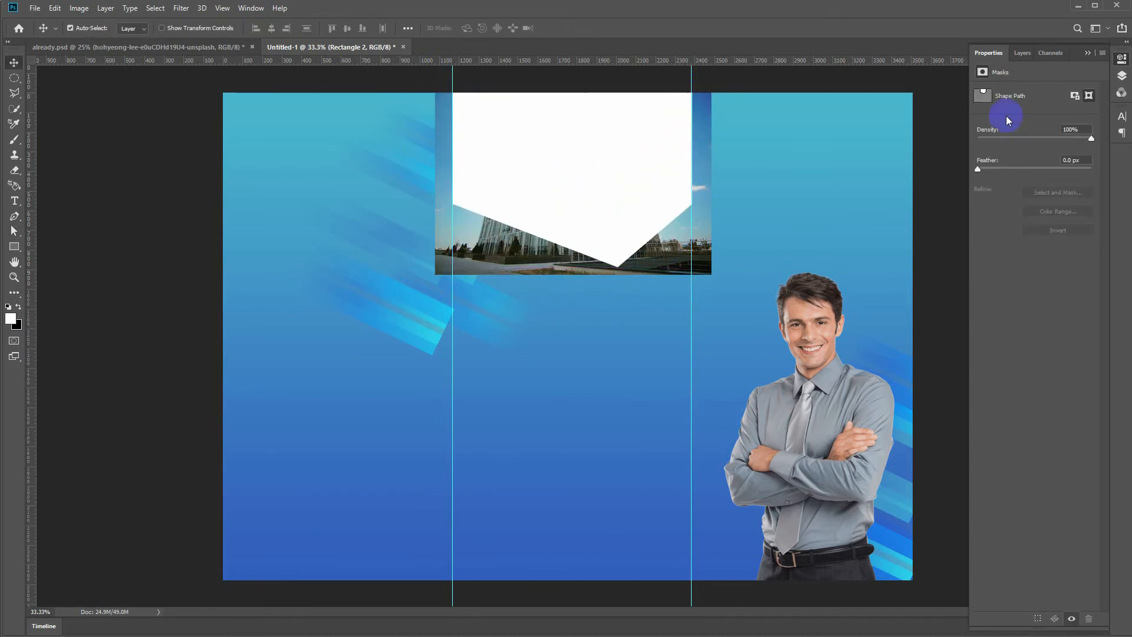
- Turn off layer filtering, move the building photo's layer above the white pointed shape, and clip the photo to that shape
left_click(1023, 54)
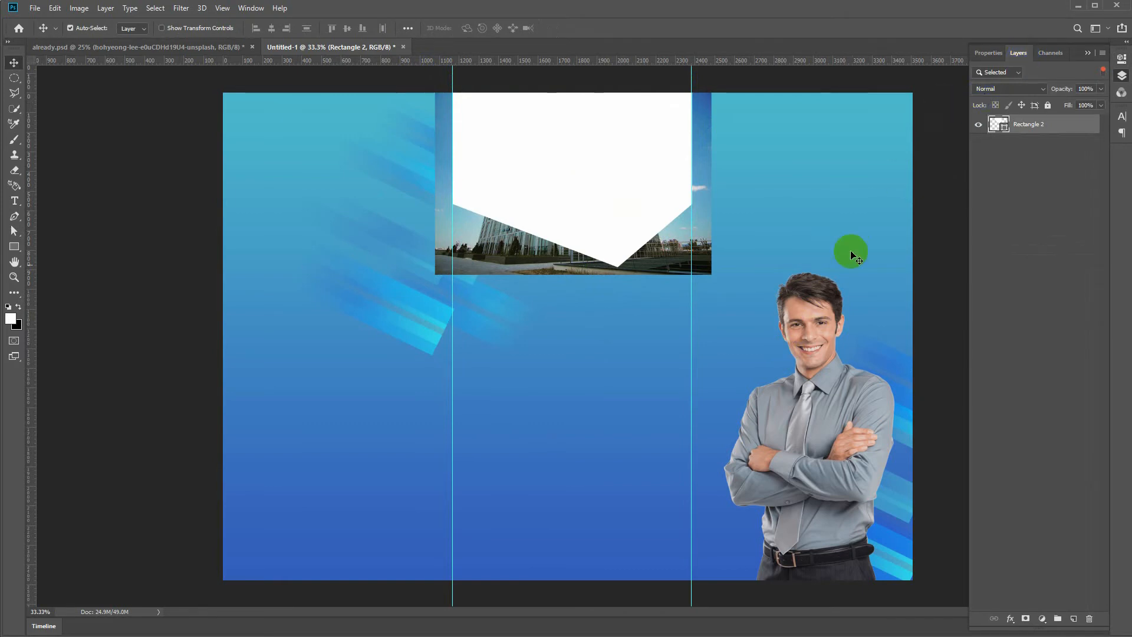
left_click(1102, 71)
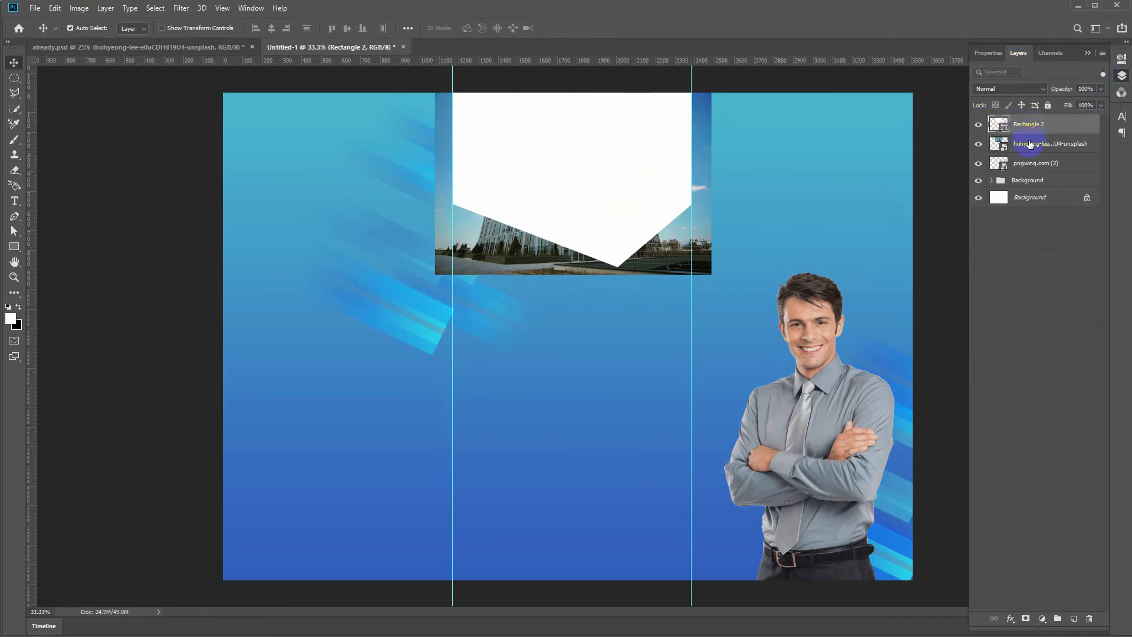
left_click_drag(1030, 144, 1029, 121)
left_click(996, 134, "alt")
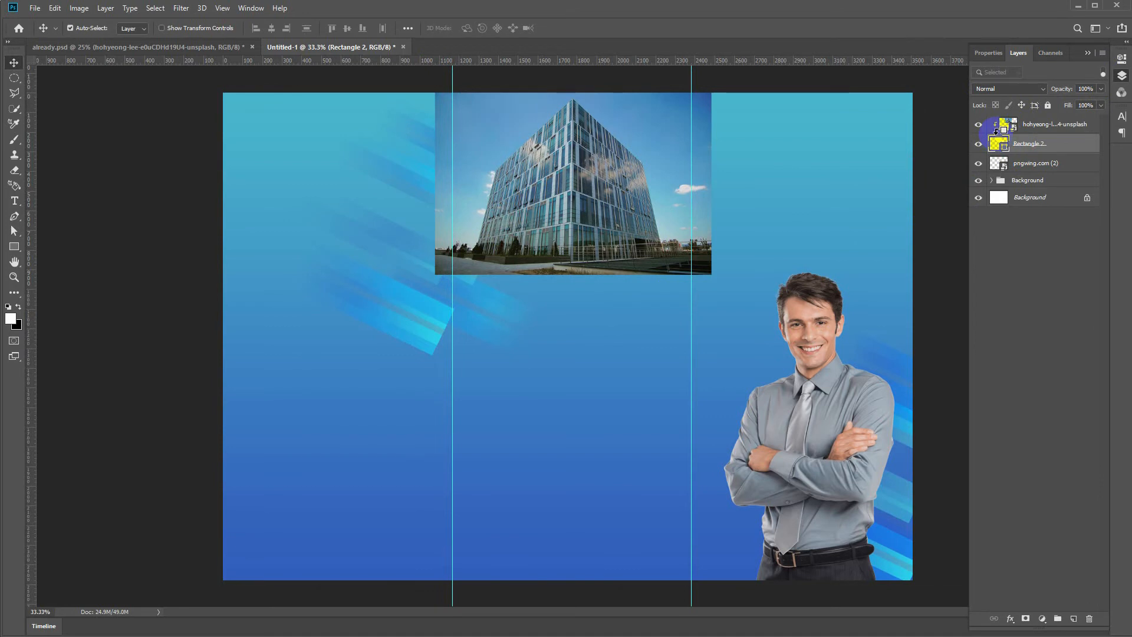
- Set the building photo's opacity to 60% and fill the pointed shape beneath it with the background's teal, 49b1cc
left_click(1038, 127)
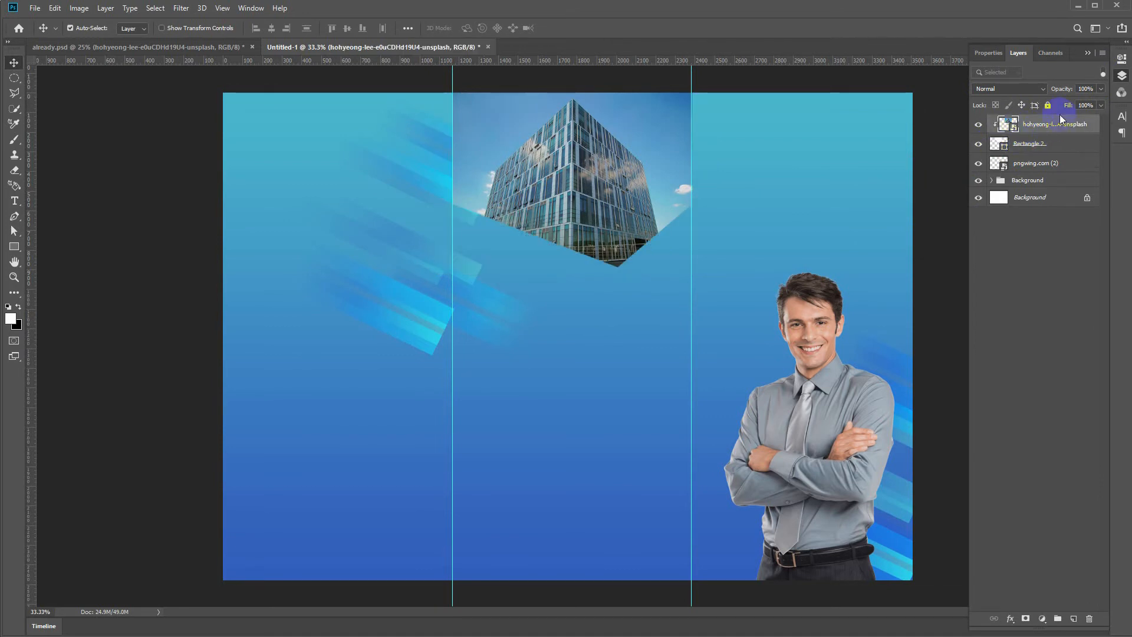
left_click_drag(1060, 88, 1061, 91)
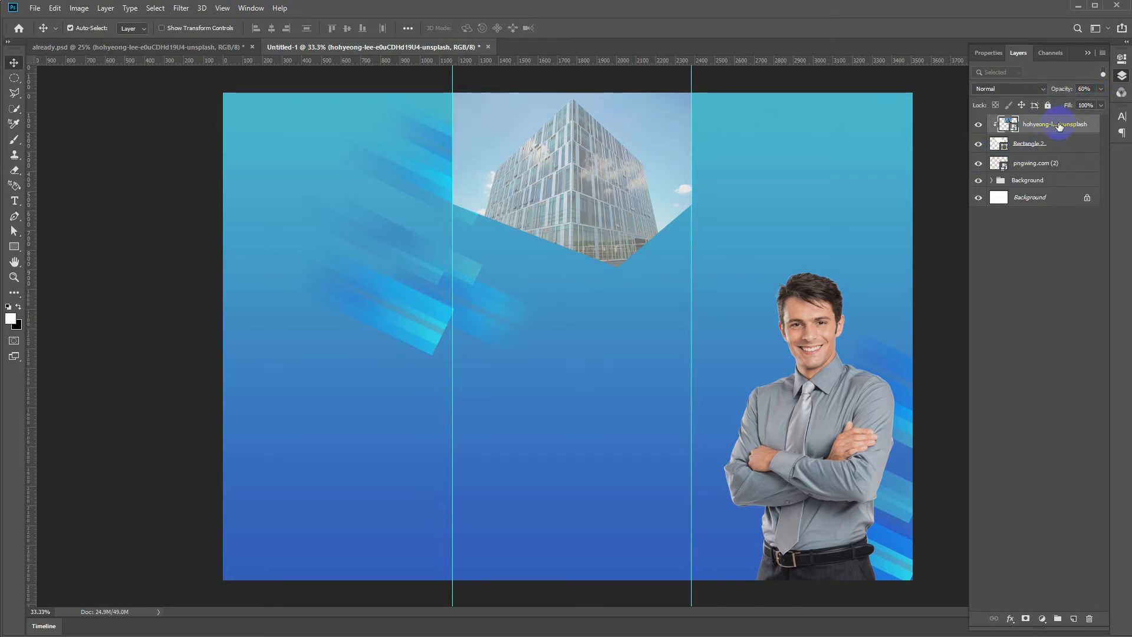
double_click(998, 144)
left_click(746, 131)
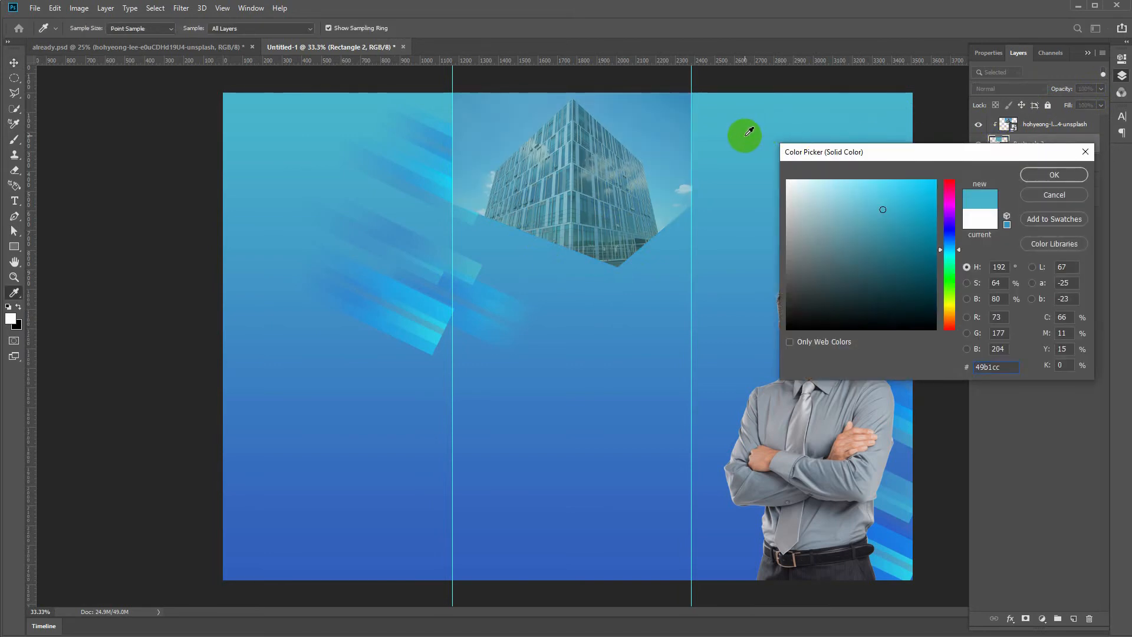
left_click(1054, 173)
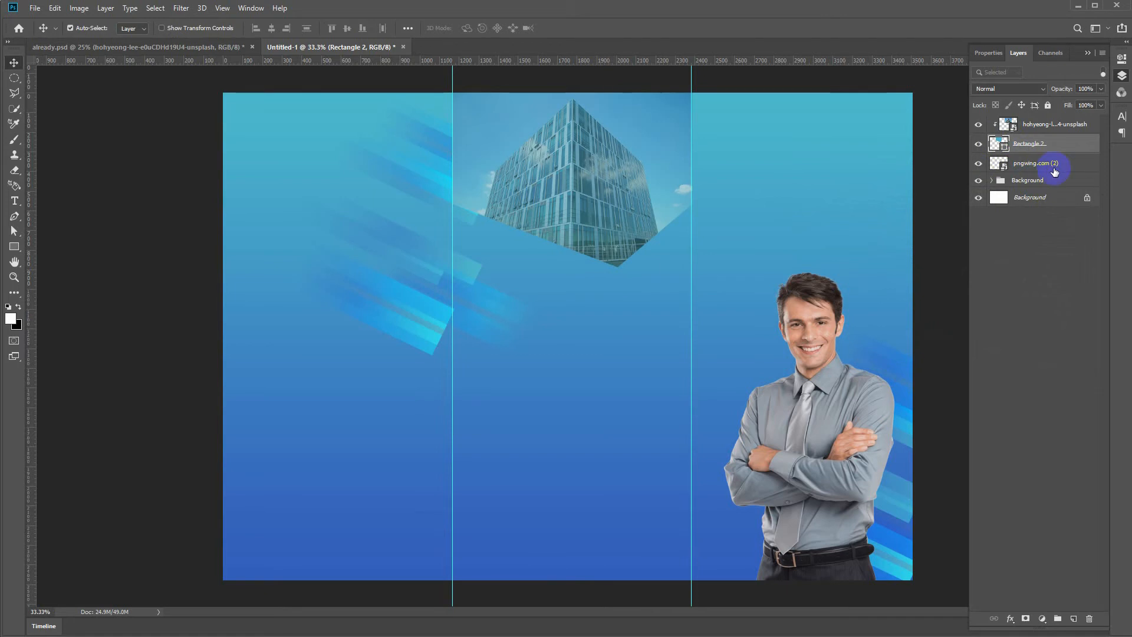
- Group the building photo, the pointed shape and the man's portrait, and name the group Image
left_click(1047, 125)
left_click(1025, 170, "shift")
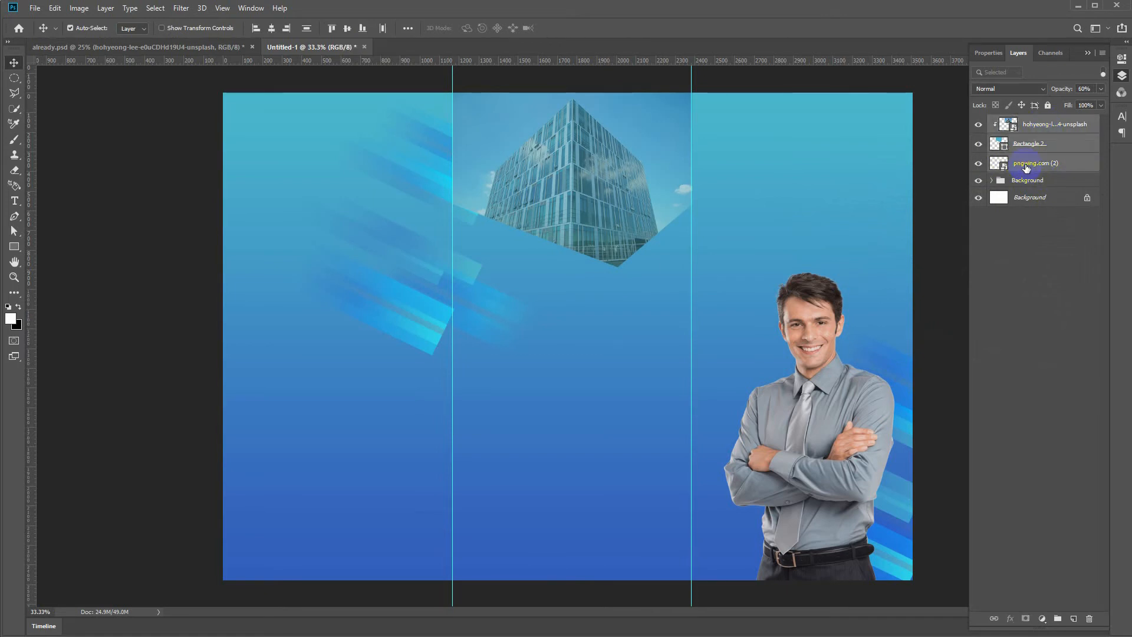
key("ctrl+g")
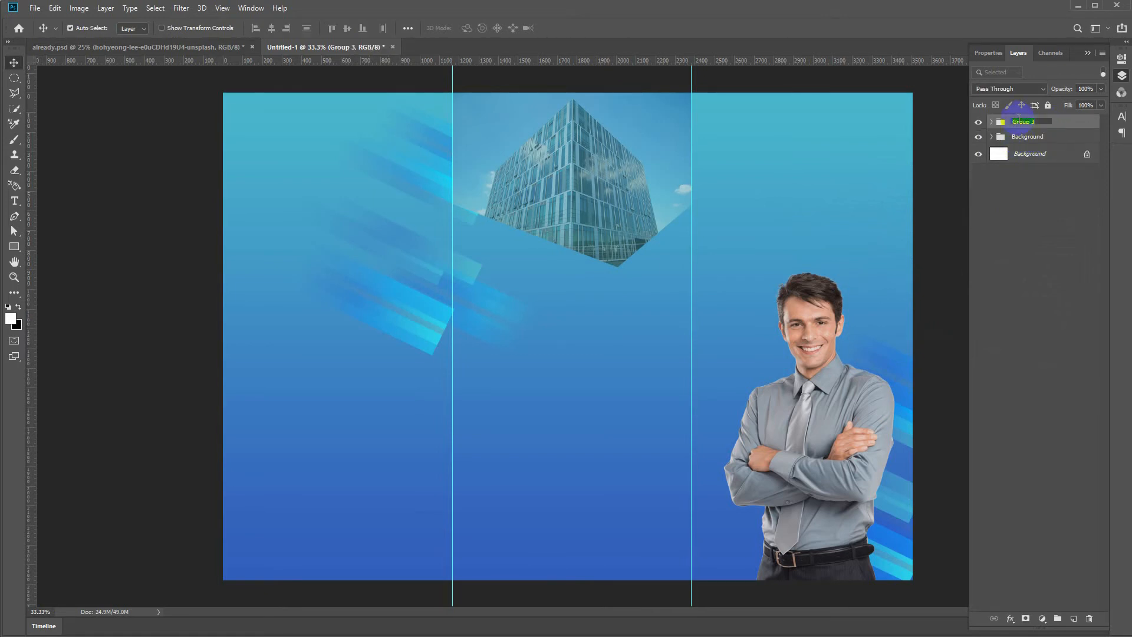
key("Return")
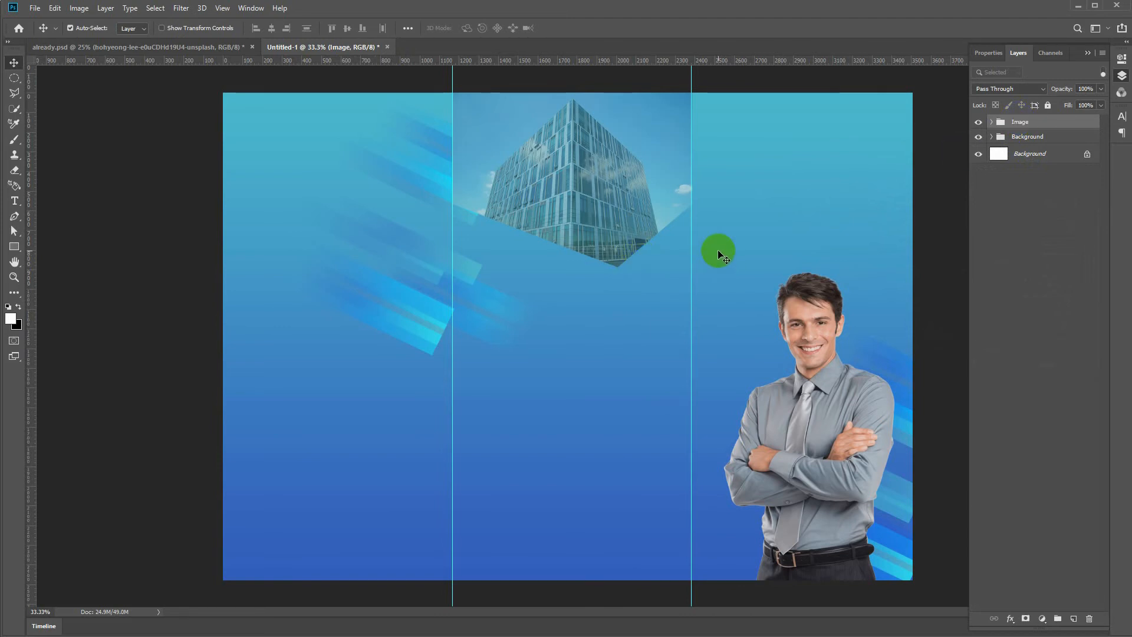
left_click(204, 184)
- Duplicate the pointed shape's layer out above the Image group, and clip the building photo to the original shape again
left_click(993, 122)
left_click(1036, 158)
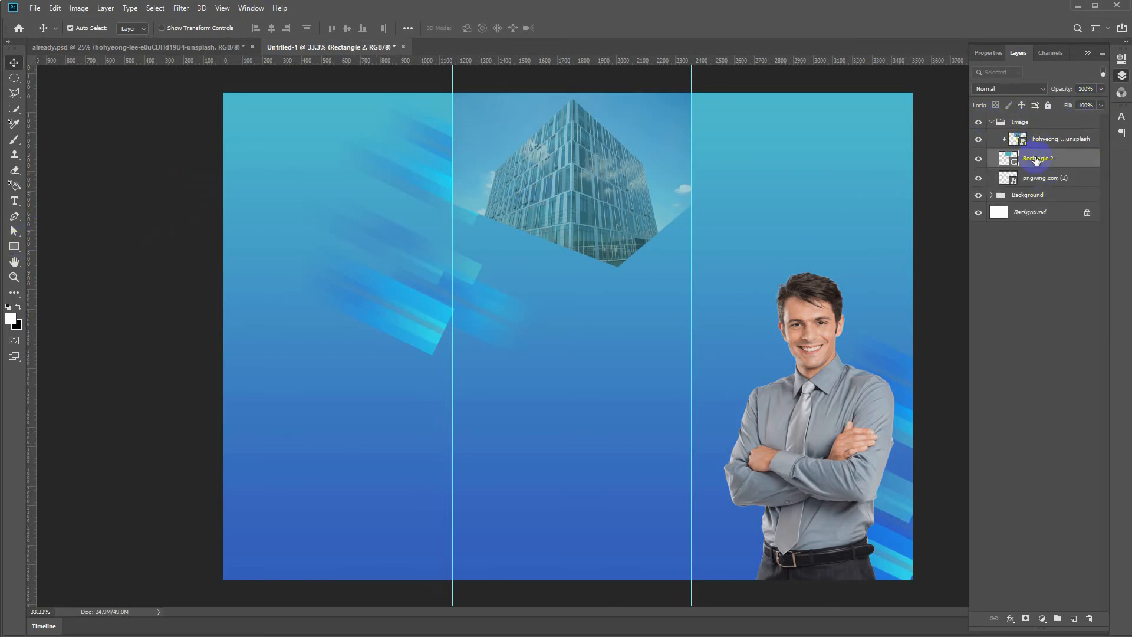
key("ctrl+j")
left_click_drag(1032, 116, 1026, 119)
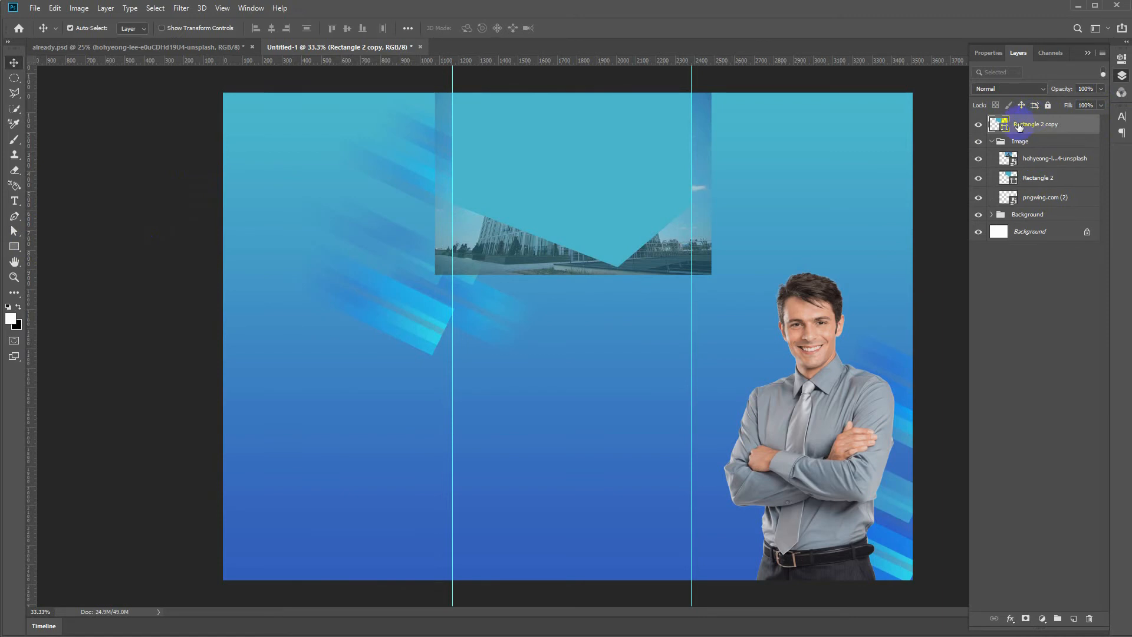
left_click_drag(1035, 171, 1031, 166)
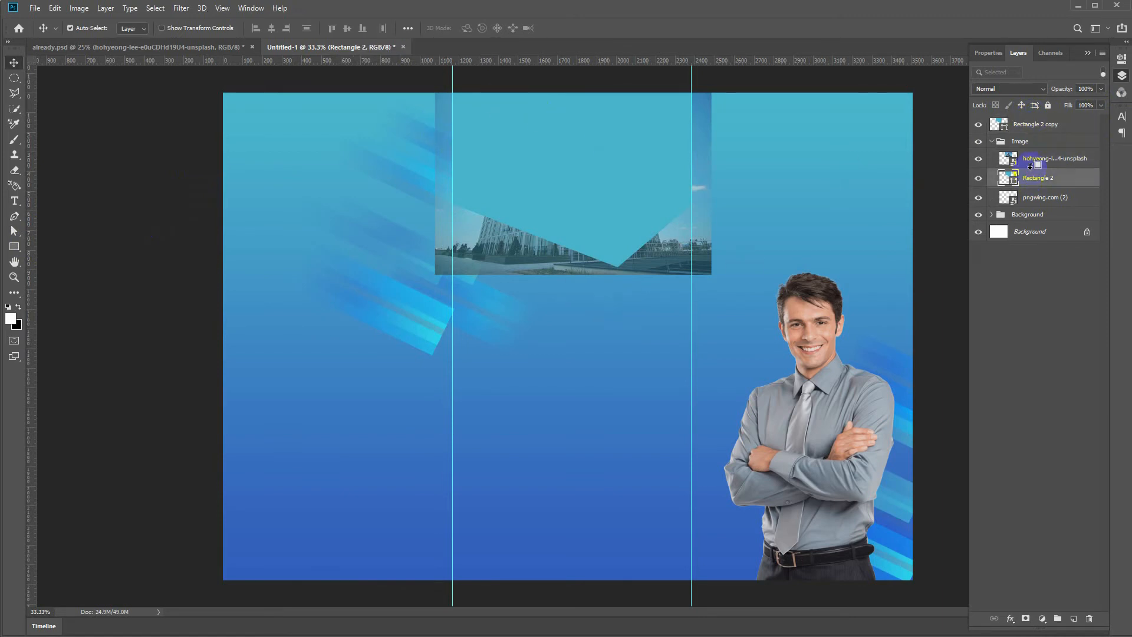
left_click(1031, 167, "alt")
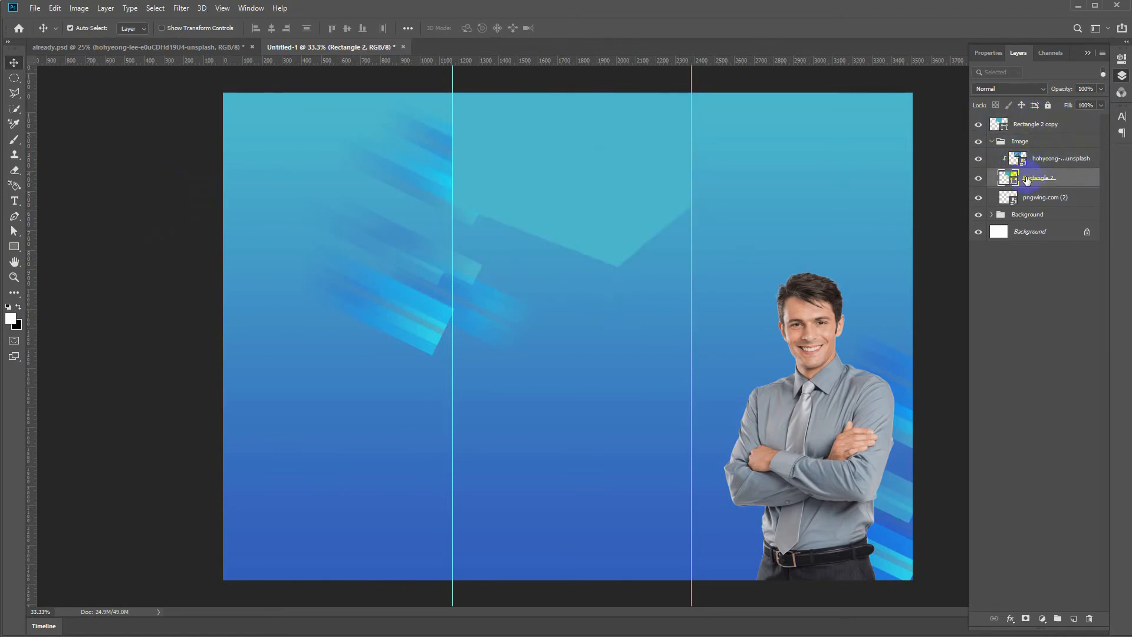
- Move the copied shape to the left panel, flip it horizontally and vertically, and align it with the guide at the page's bottom edge
left_click_drag(538, 141, 312, 384)
key("ctrl+t")
right_click(383, 434)
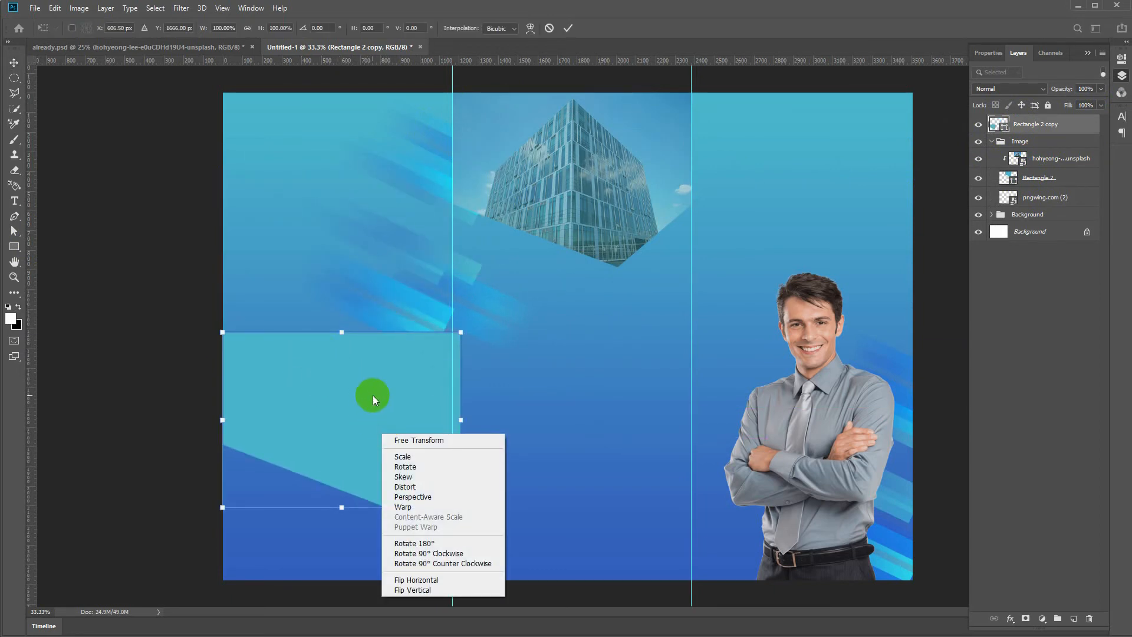
left_click(408, 580)
right_click(361, 399)
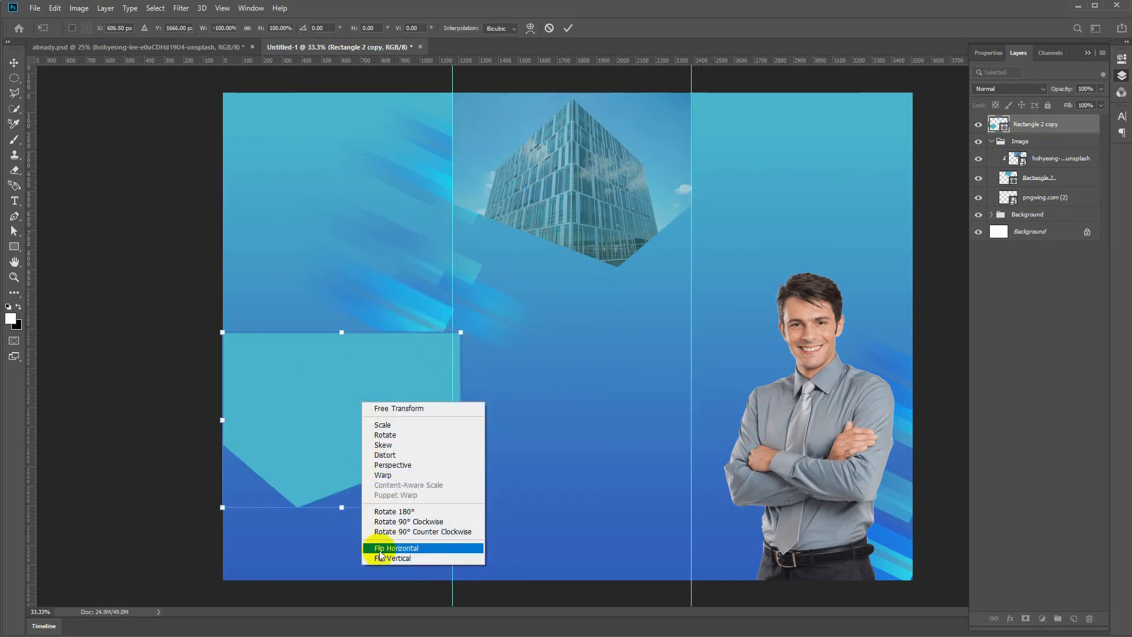
left_click(381, 557)
left_click_drag(347, 421, 340, 477)
key("Return")
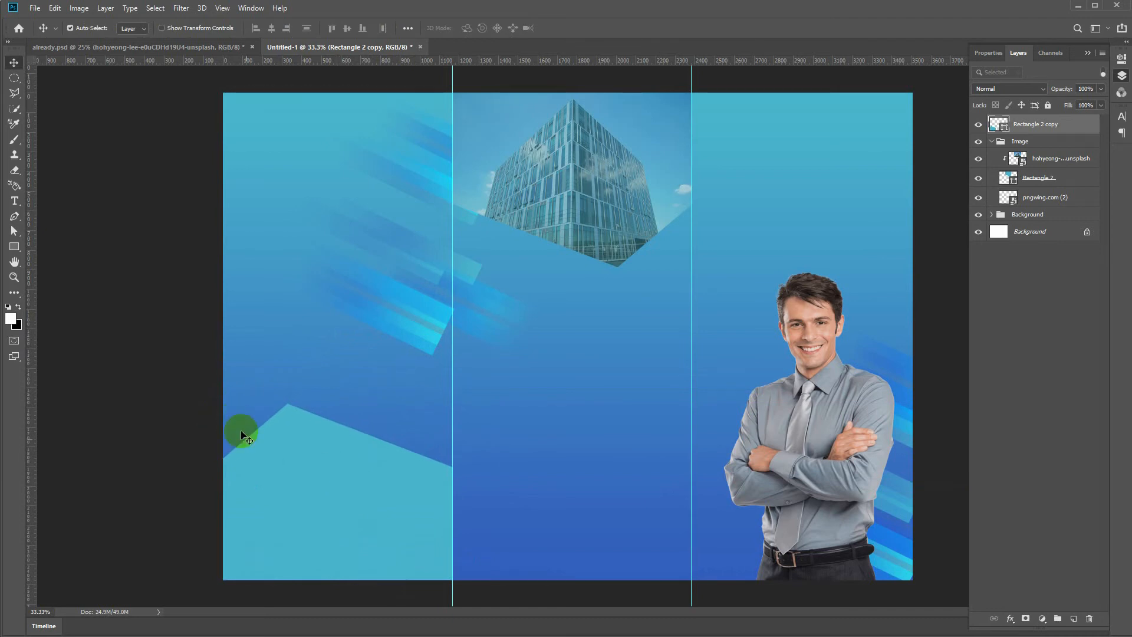
- Recolour the copied shape in the left panel to pale blue, b1d3dc
double_click(995, 124)
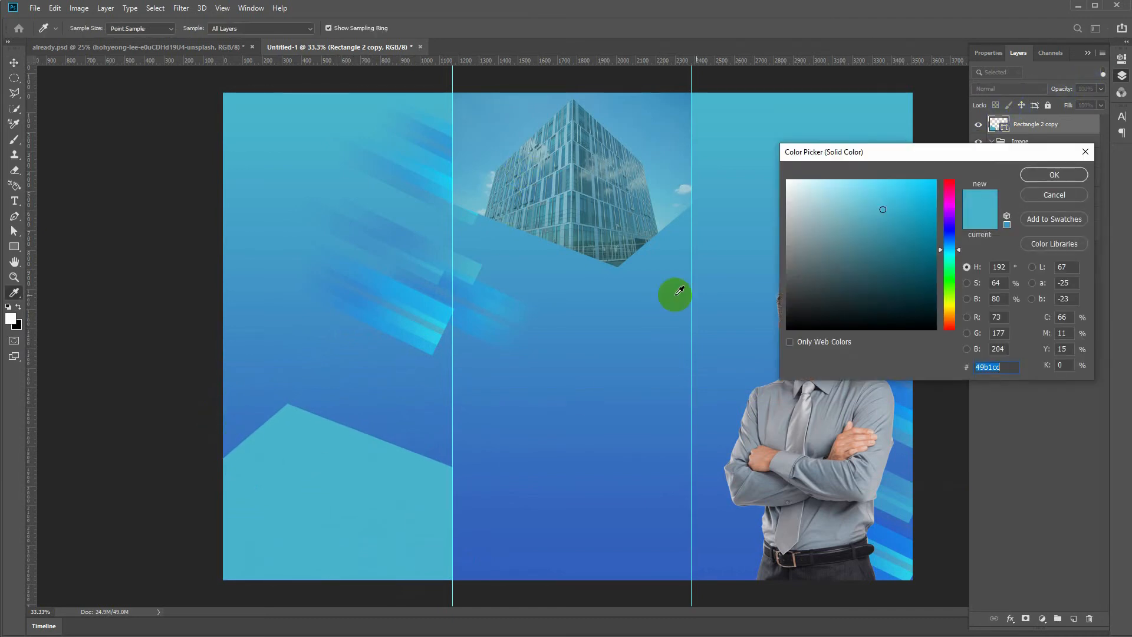
left_click(829, 189)
left_click(830, 211)
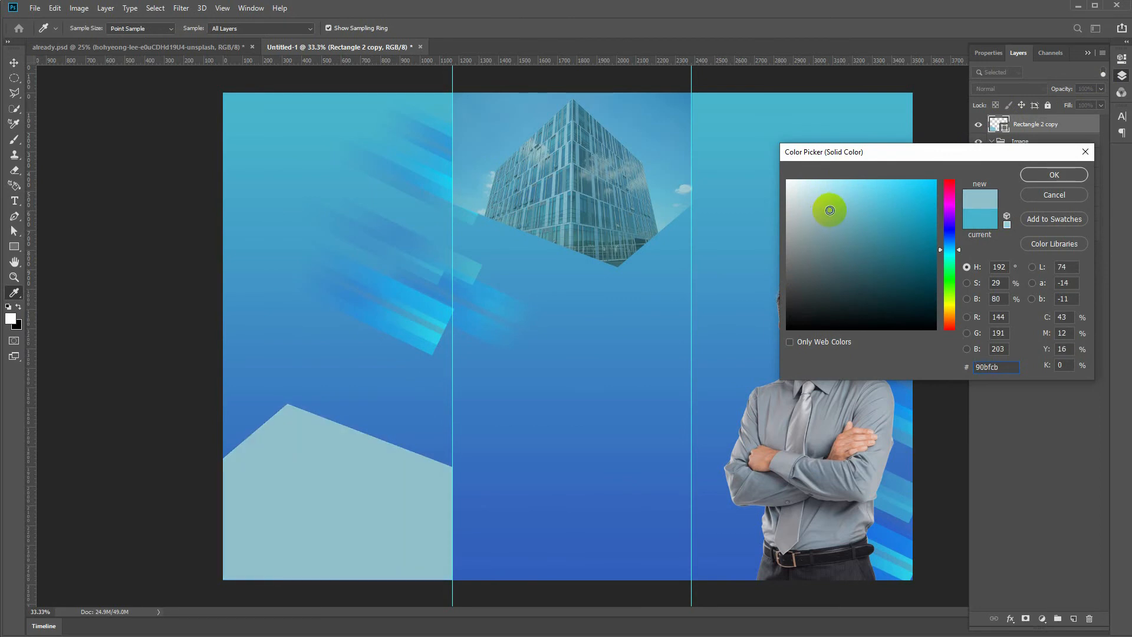
left_click(816, 201)
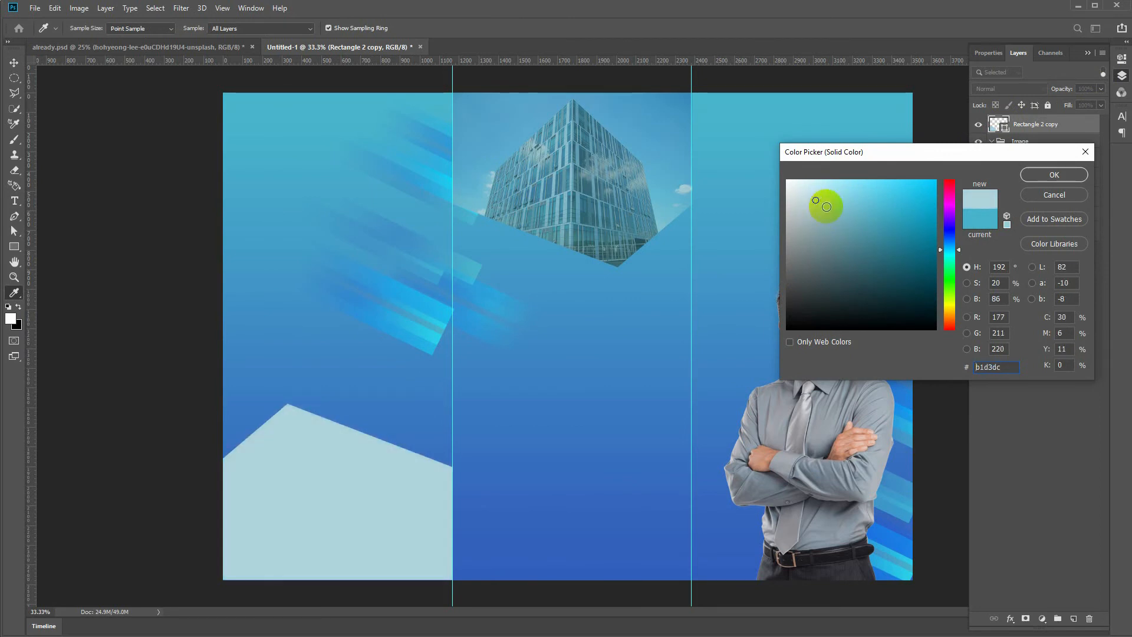
left_click(1049, 173)
- Raise the pale shape about 437 px and extend its lower anchor points down to the page's bottom edge, making it 1337 px high
key("v")
left_click_drag(331, 501, 339, 417)
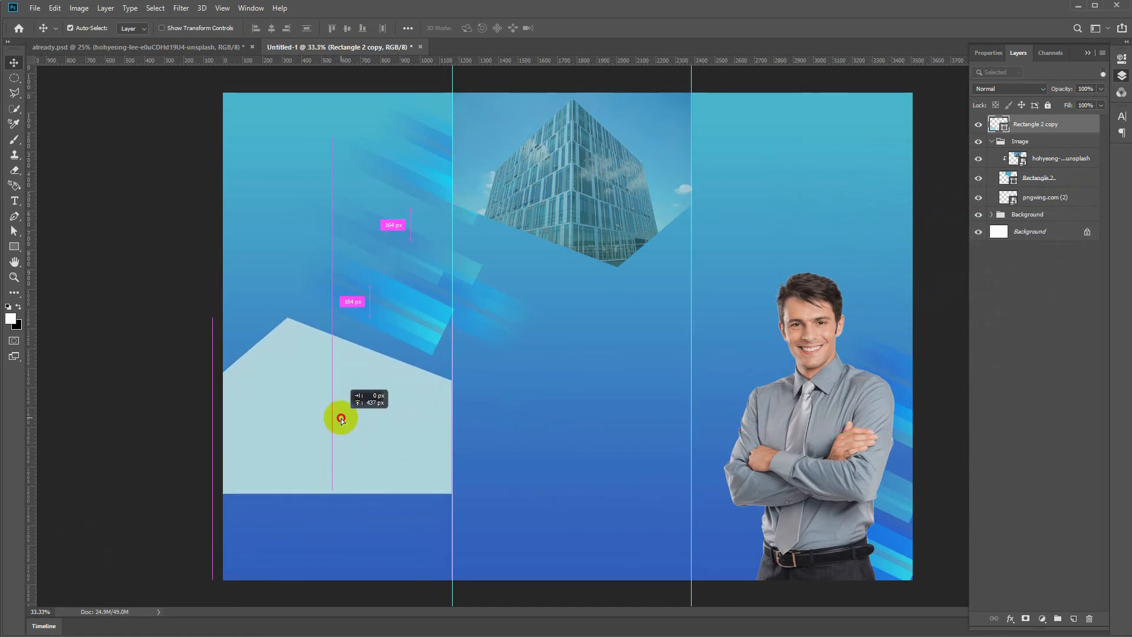
key("a")
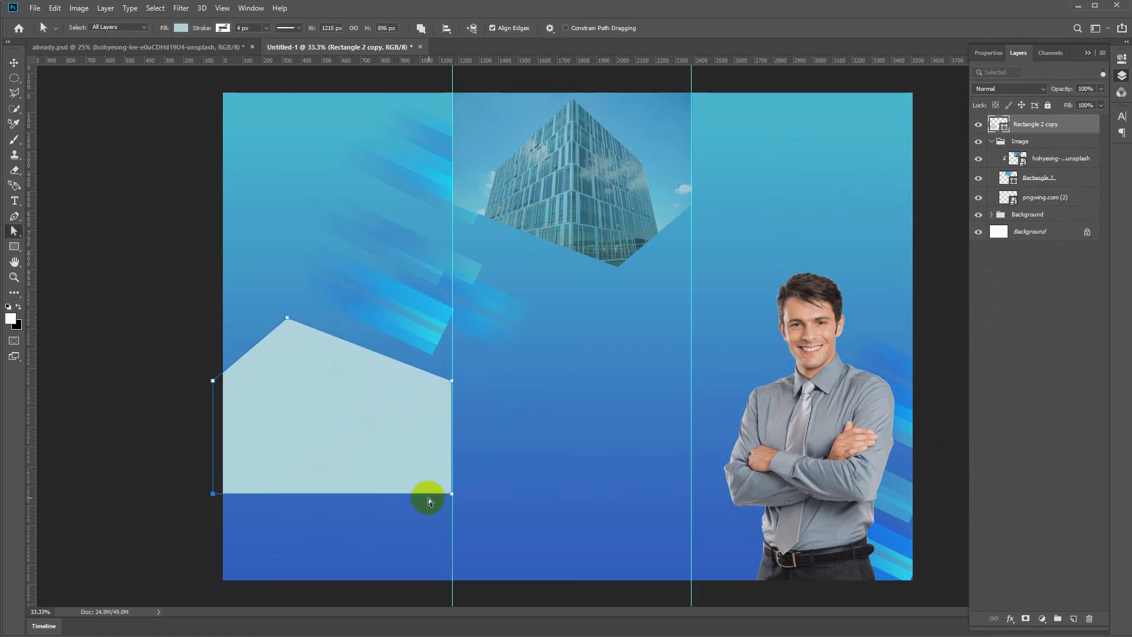
double_click(452, 495)
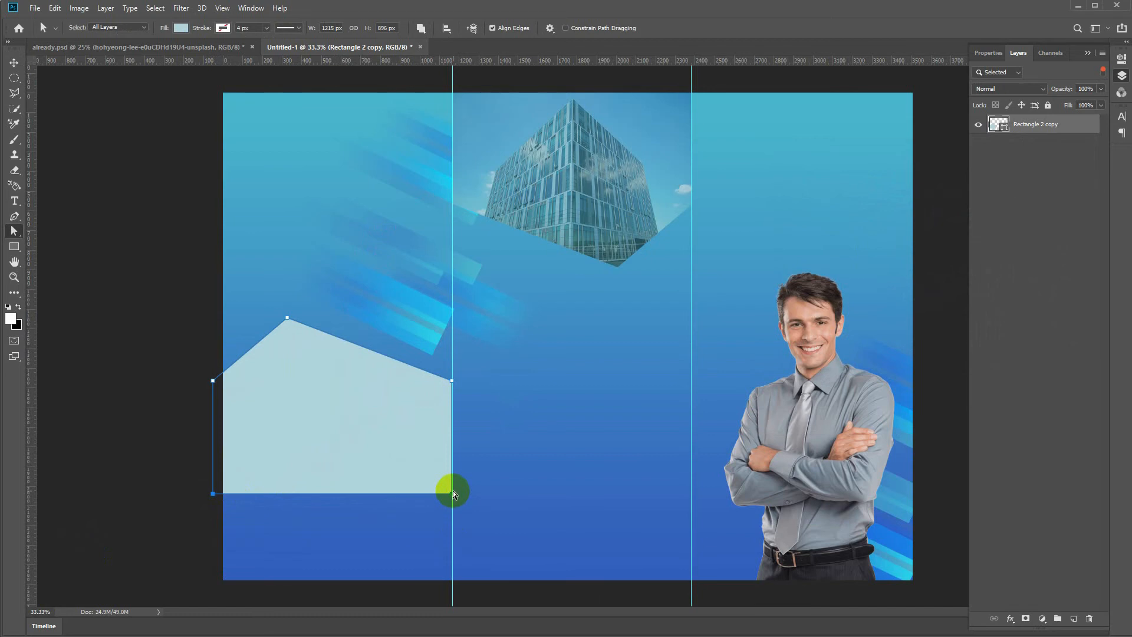
left_click_drag(452, 494, 455, 586)
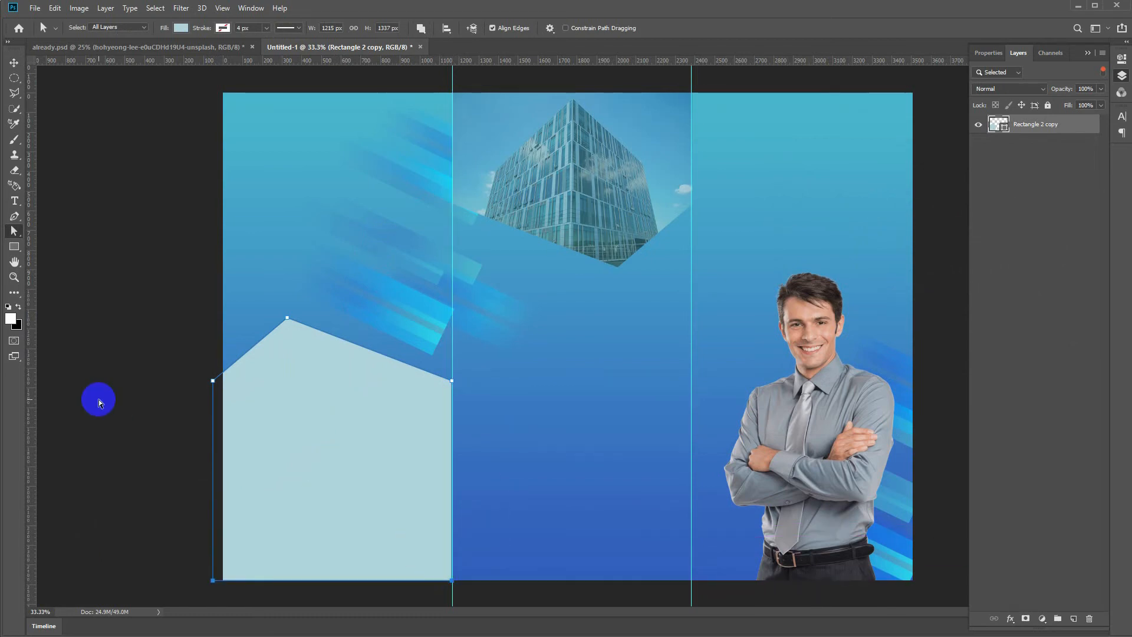
left_click(218, 411)
key("v")
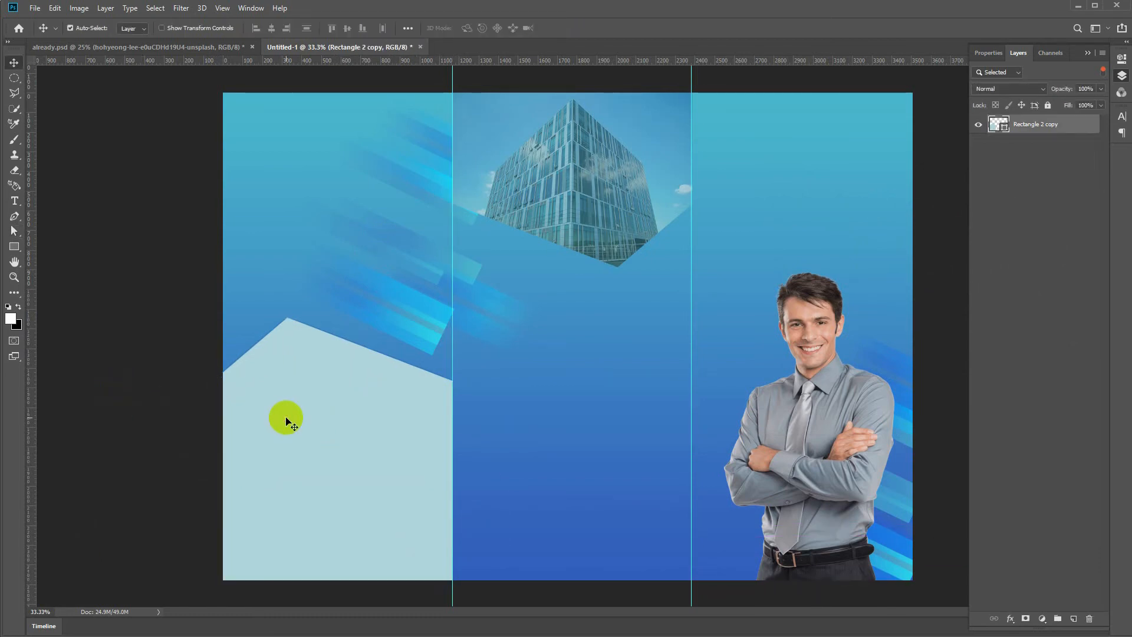
left_click(162, 408)
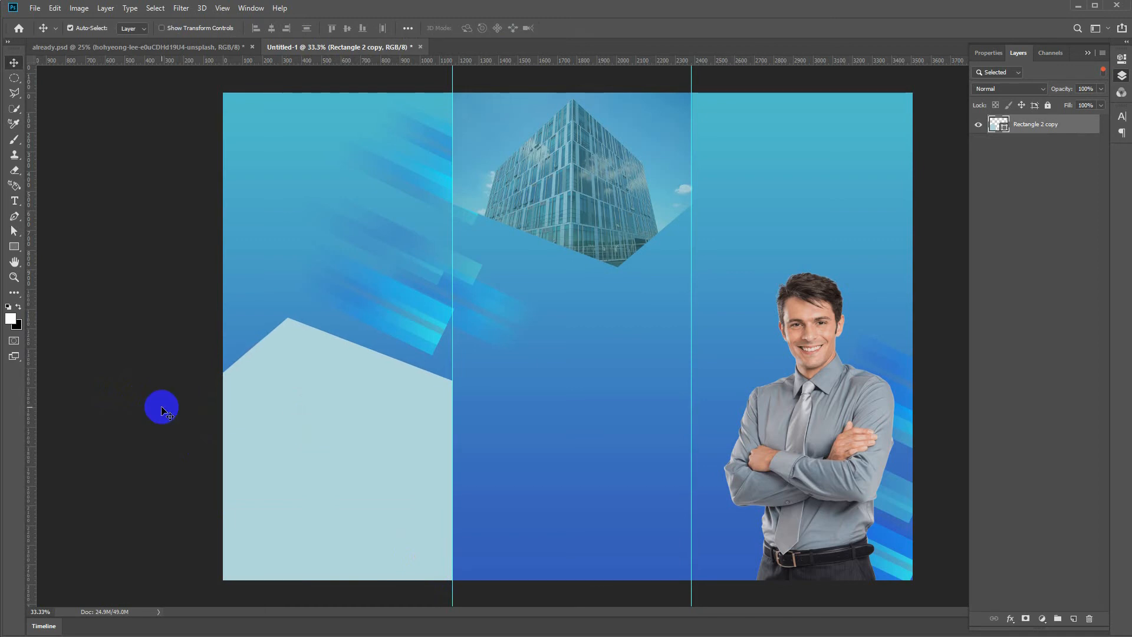
left_click_drag(161, 408, 140, 354)
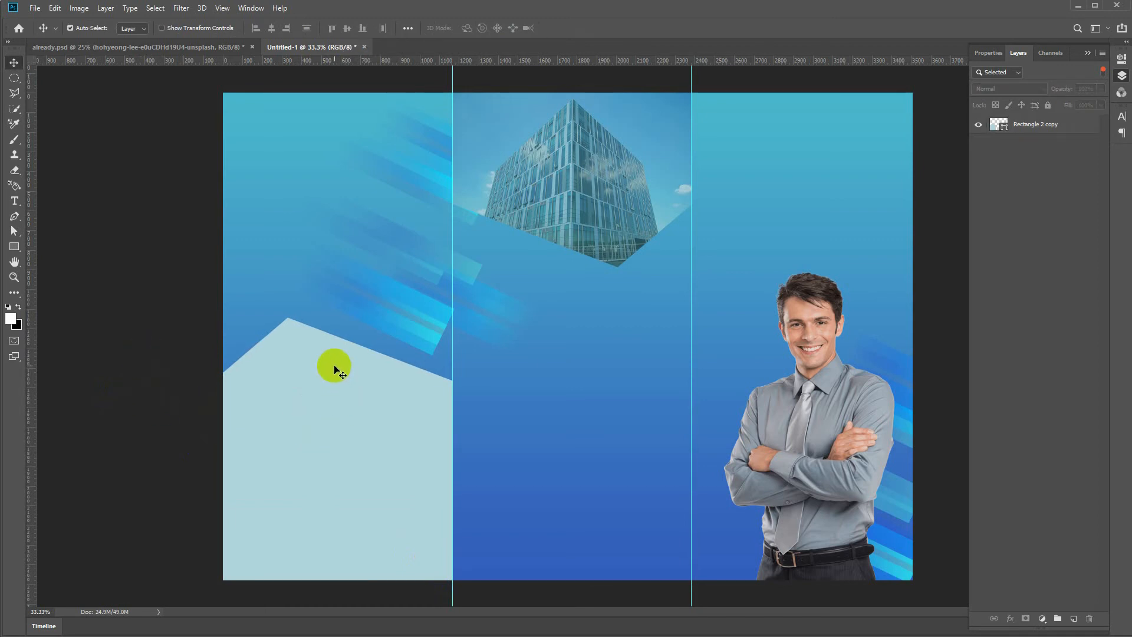
- Turn off layer filtering, move the pale shape's layer into the Background group, and collapse the Image group
left_click(1033, 91)
left_click(1104, 72)
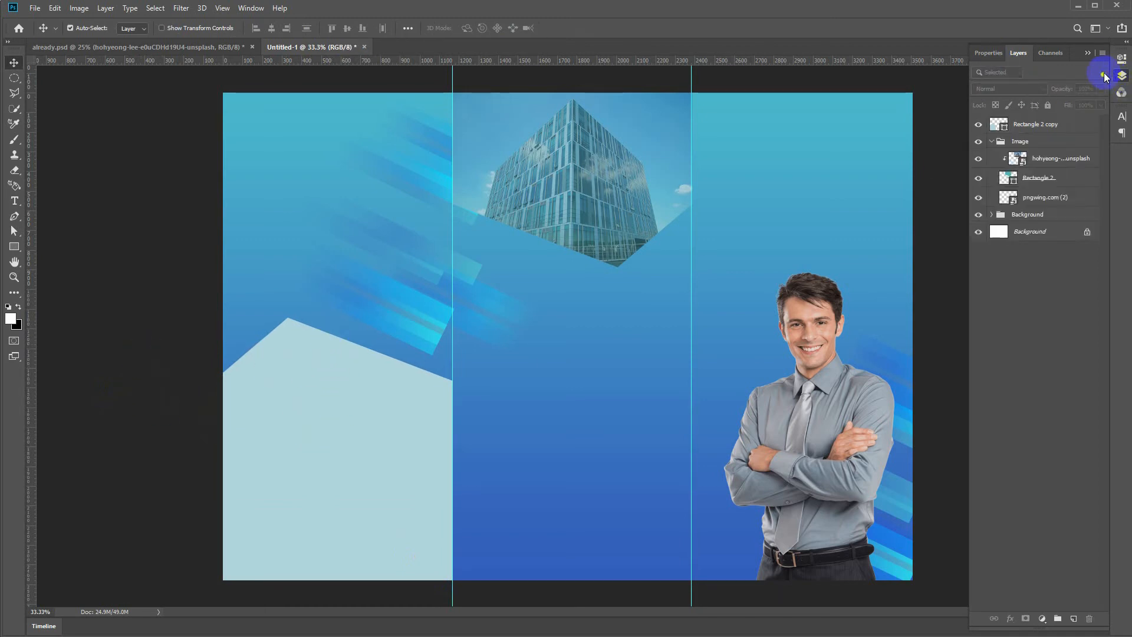
left_click(1039, 125)
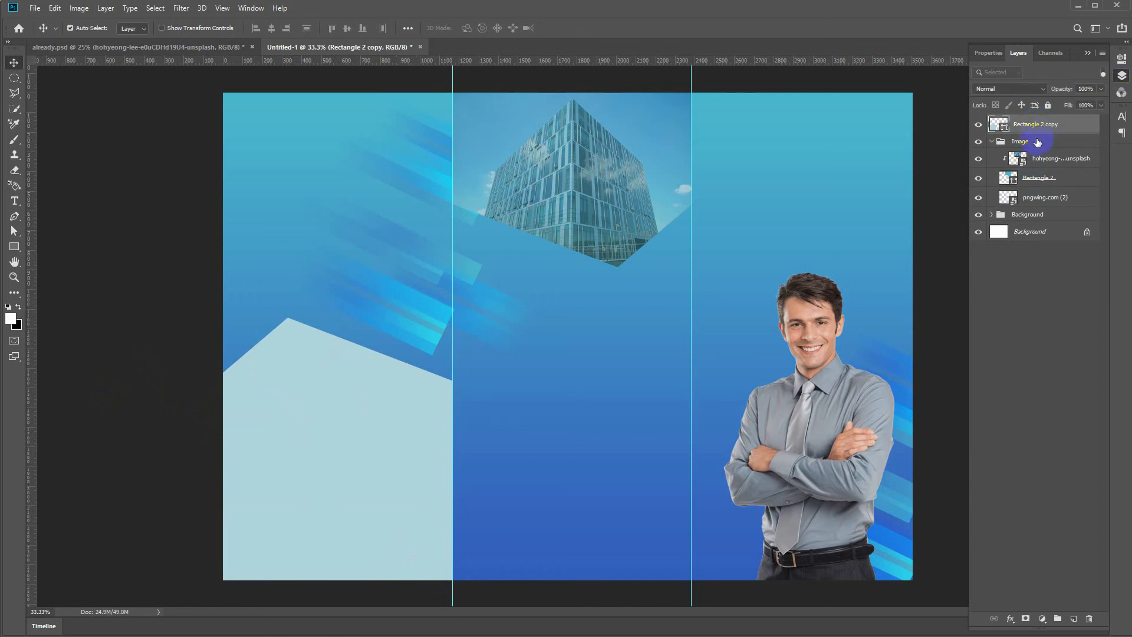
left_click_drag(1044, 133, 1029, 216)
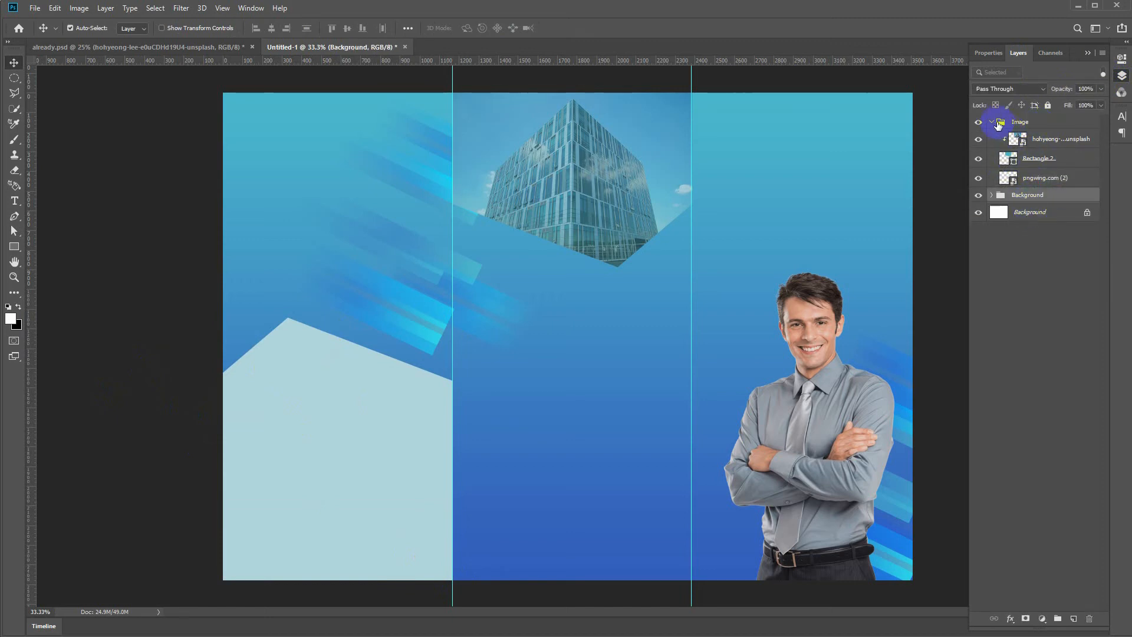
left_click(992, 122)
- Bring the whole Text 3 group from already.psd into the brochure's left panel, with the services list over the pale shape
key("t")
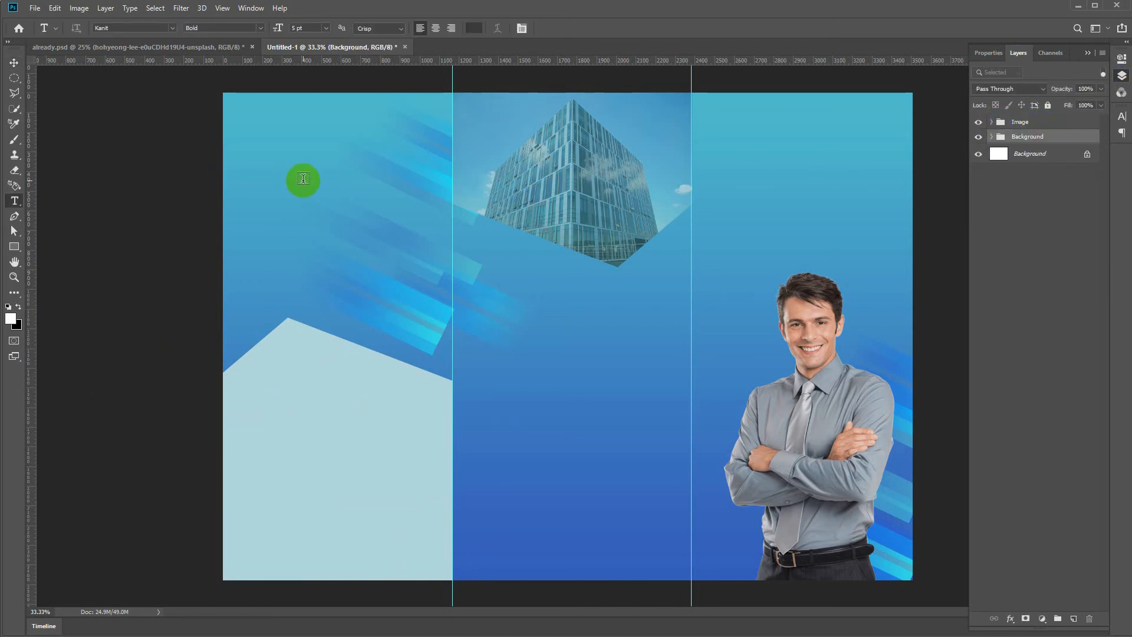
left_click(230, 45)
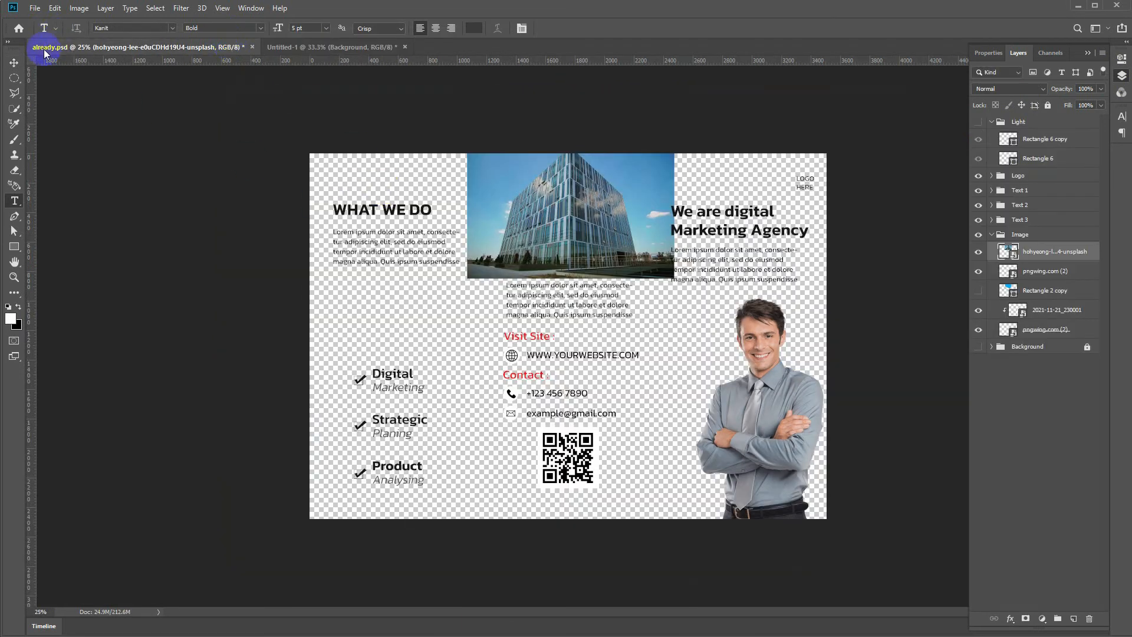
left_click(13, 64)
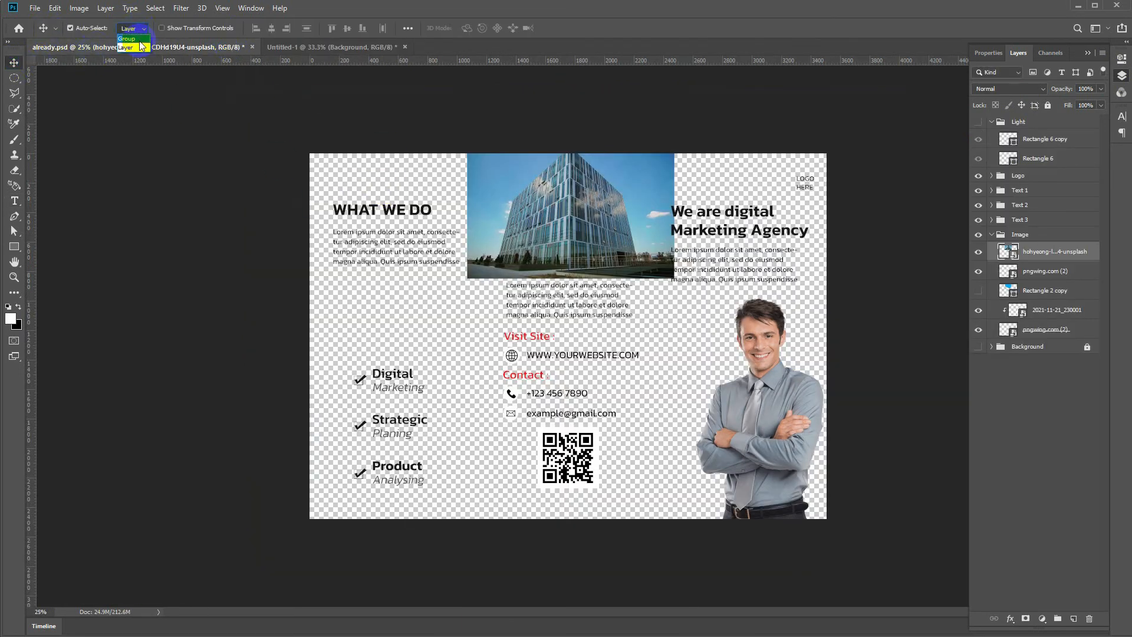
left_click_drag(400, 214, 361, 277)
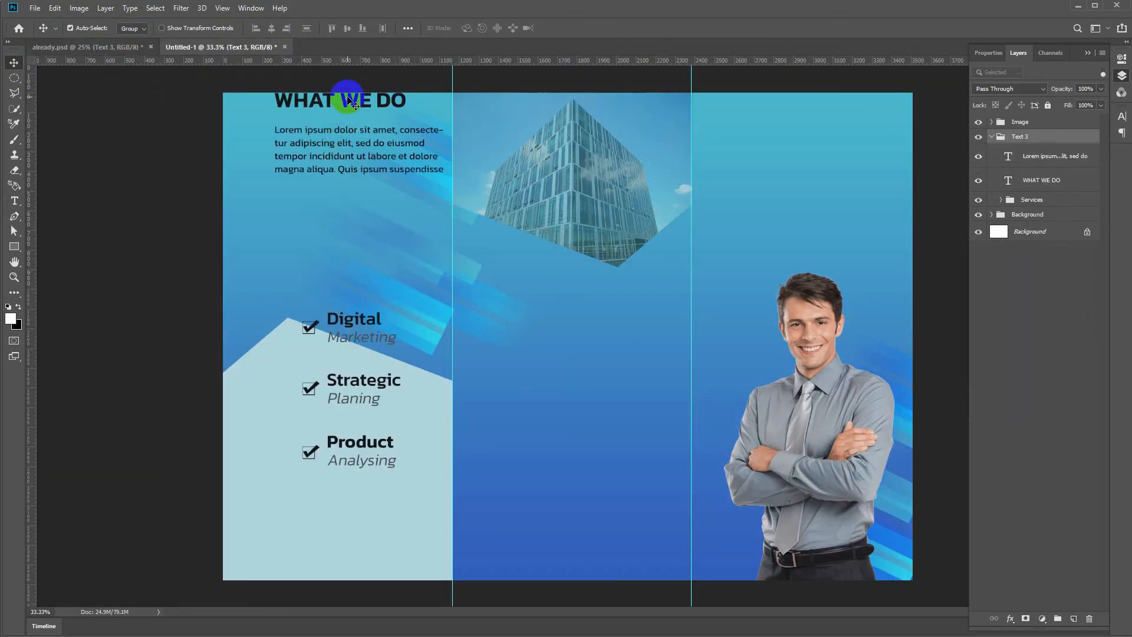
left_click_drag(343, 98, 324, 168)
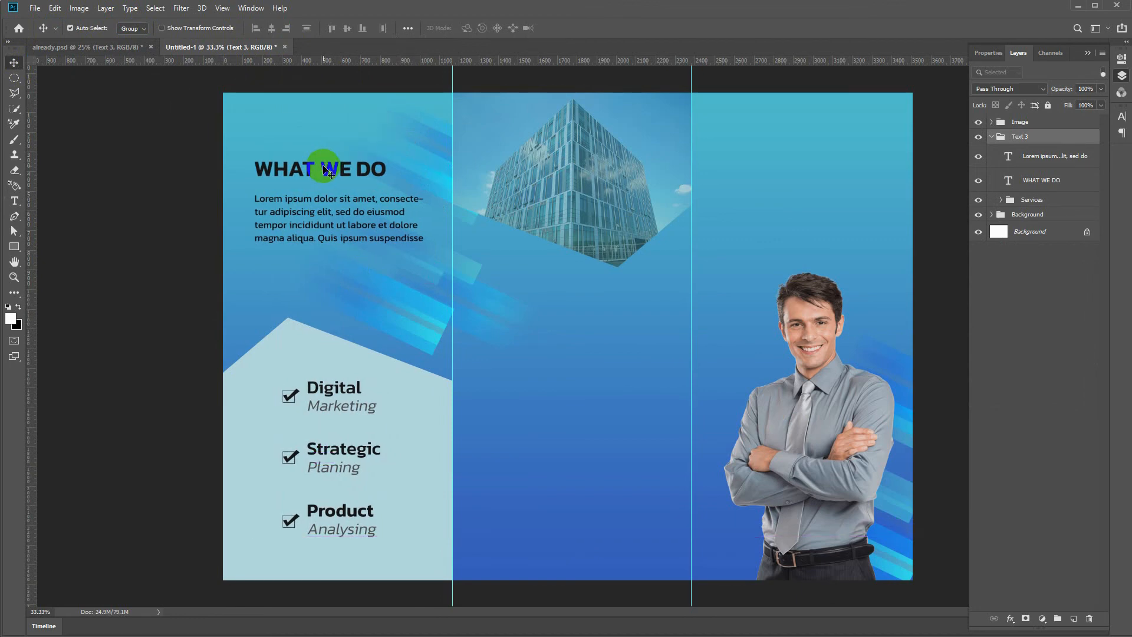
- Bring the Text 2 group from already.psd into the brochure's middle panel, then collapse it and move it out of Text 3, directly above that group
left_click(114, 46)
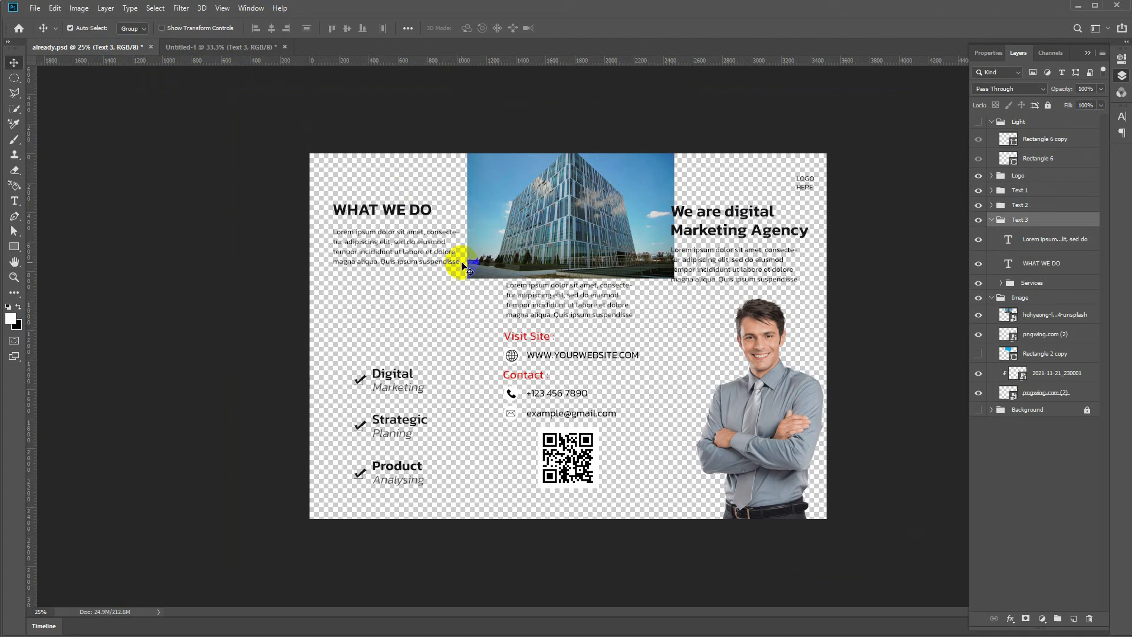
left_click_drag(511, 372, 524, 426)
left_click(581, 536)
mouse_move(581, 537)
left_mouse_down()
mouse_move(581, 521)
mouse_move(581, 537)
left_mouse_up()
left_click(1007, 138)
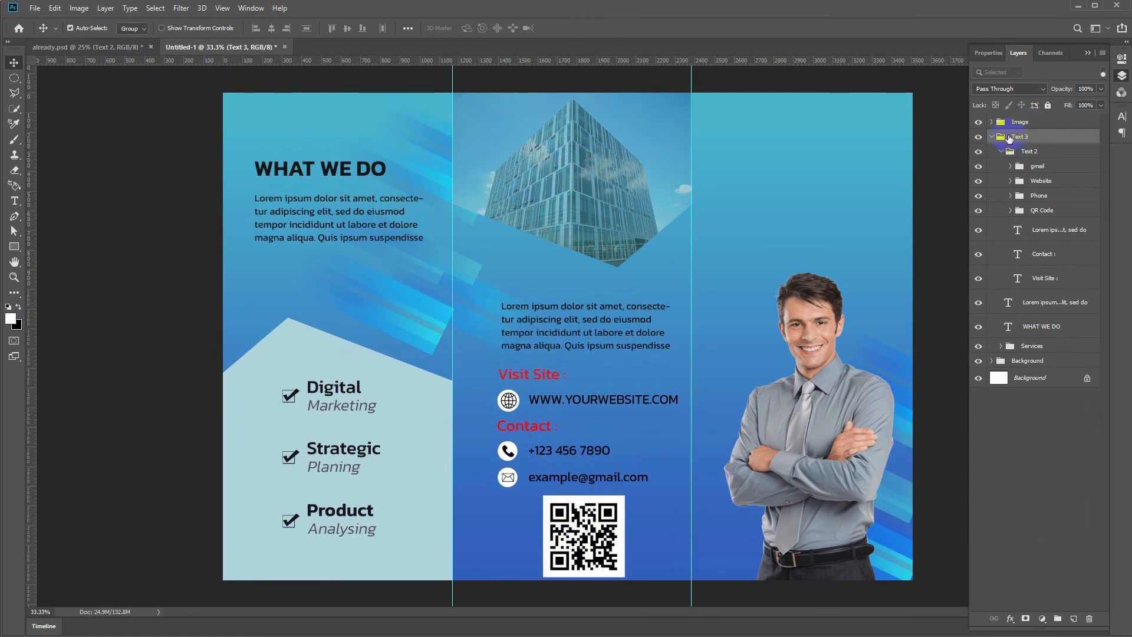
left_click(1001, 153)
left_click_drag(1018, 151, 1021, 129)
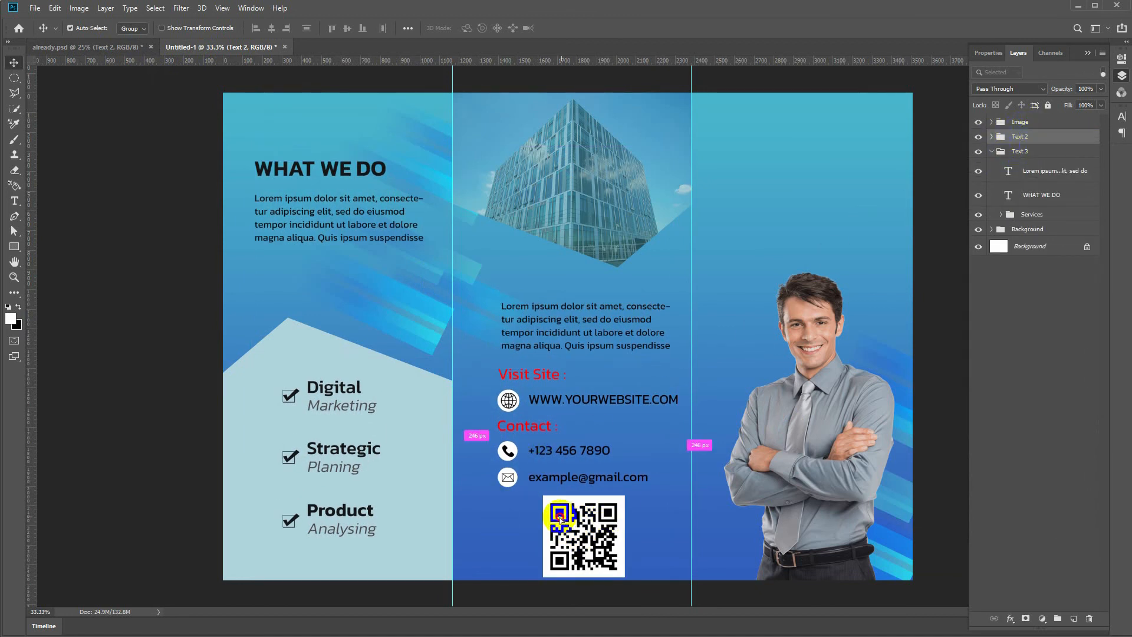
- Shift the Text 2 group up and slightly left so its paragraph sits just below the building photo
left_click_drag(500, 527, 490, 526)
left_click_drag(798, 571, 809, 552)
key("shift+Up")
key("shift+Up")
key("shift+Up")
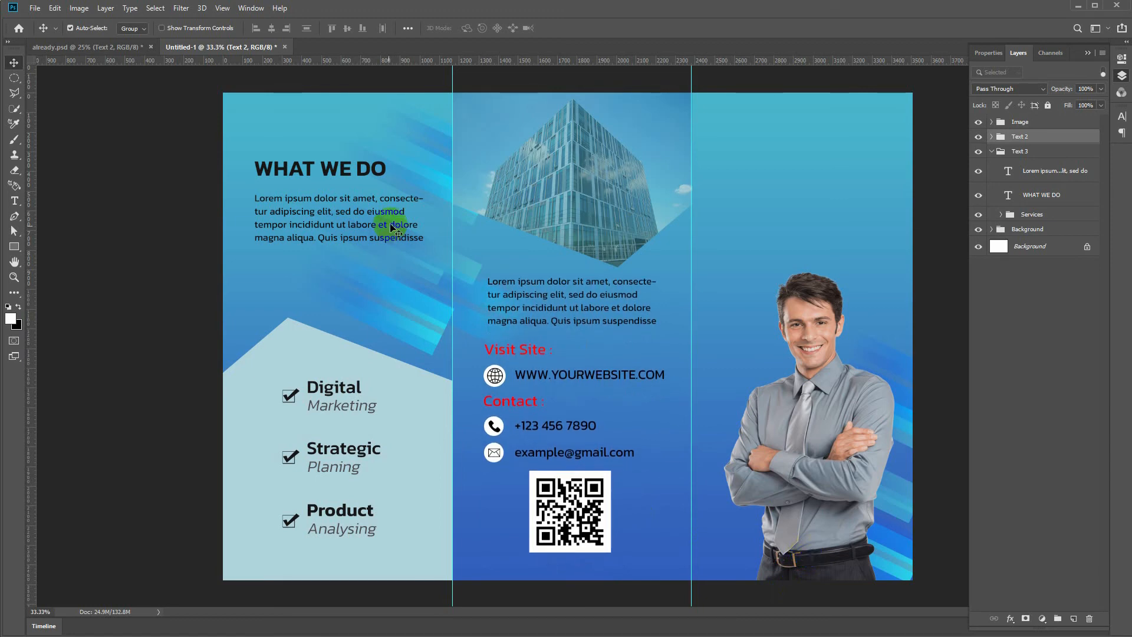
- Bring the Text 1 group from already.psd into the brochure's right panel, above the man's portrait
left_click(80, 47)
left_click_drag(767, 213, 242, 44)
left_click_drag(100, 45, 785, 187)
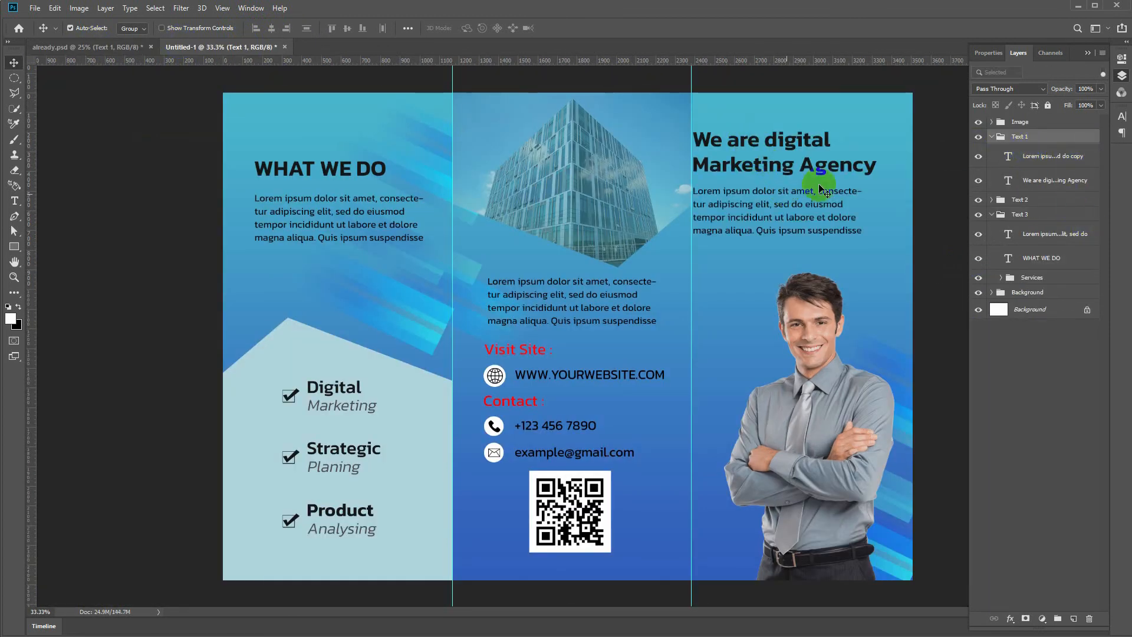
- Move the Text 1 heading block right, away from the fold guide, and raise the Text 3 group slightly in the left panel
left_click_drag(696, 140, 718, 146)
left_click_drag(334, 179, 335, 162)
left_click_drag(792, 153, 794, 155)
- Bring the Light group with its two fold shadows from already.psd into the brochure
left_click(141, 51)
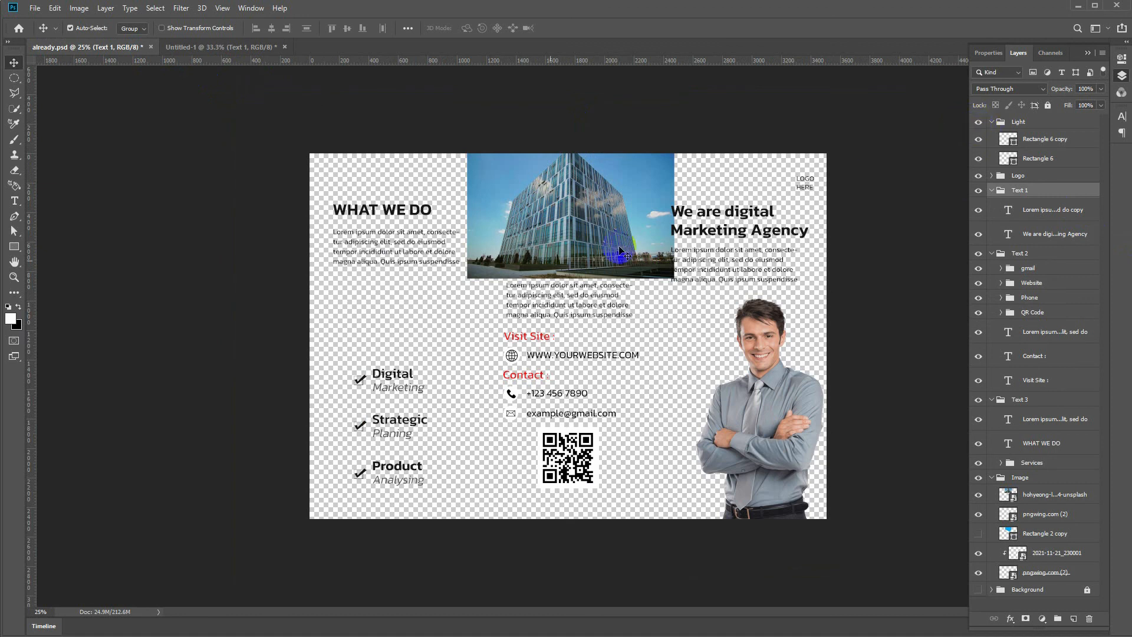
left_click(1019, 122)
key("ctrl+t")
left_click_drag(276, 159, 543, 382)
key("Return")
left_click_drag(490, 194, 679, 329)
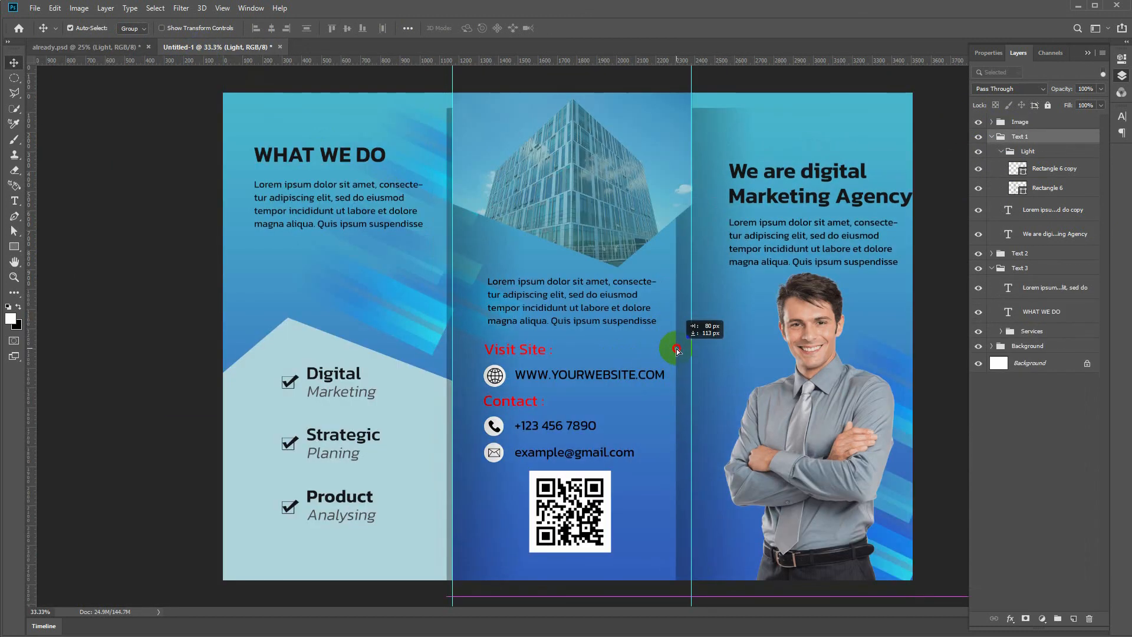
- Collapse the Light group, move it out of Text 1 to the top of the layer stack, and align its first shadow with the left fold guide
left_click(1065, 135)
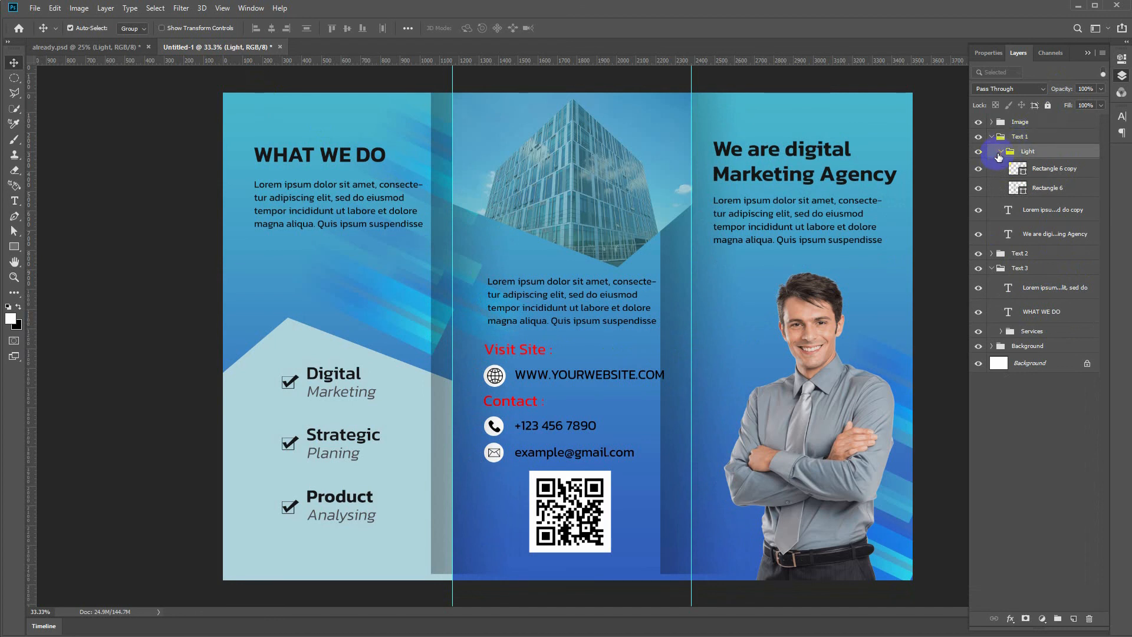
left_click(1002, 151)
left_click_drag(1006, 152, 1026, 121)
left_click_drag(437, 188, 458, 190)
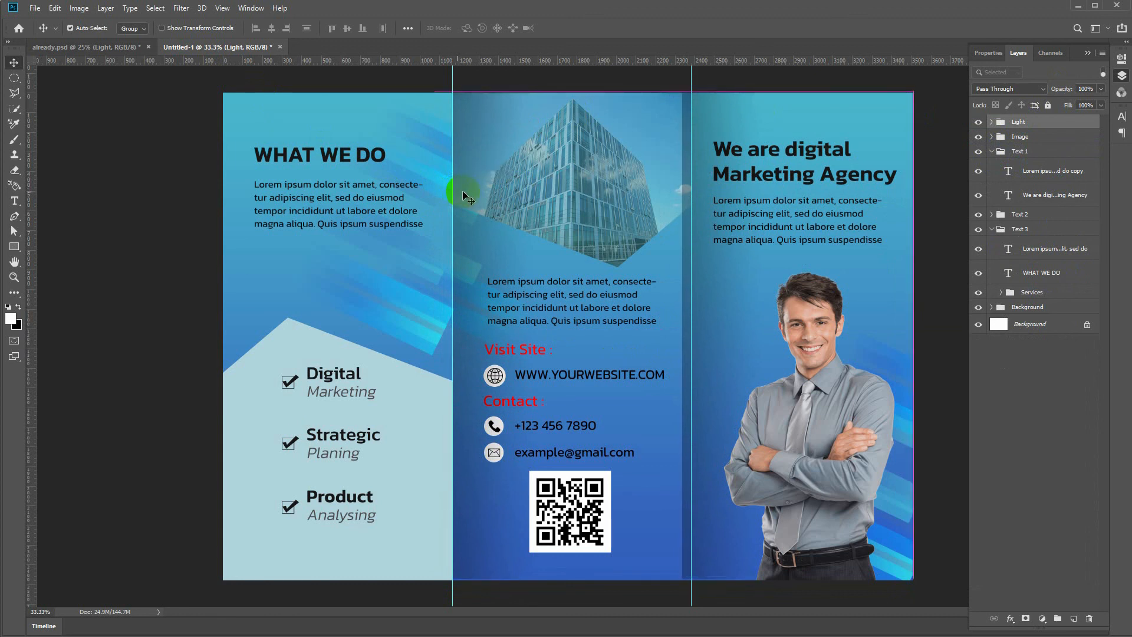
- Set auto-selection to Layer and shift the Rectangle 6 copy shadow right onto the second fold guide
left_click(15, 95)
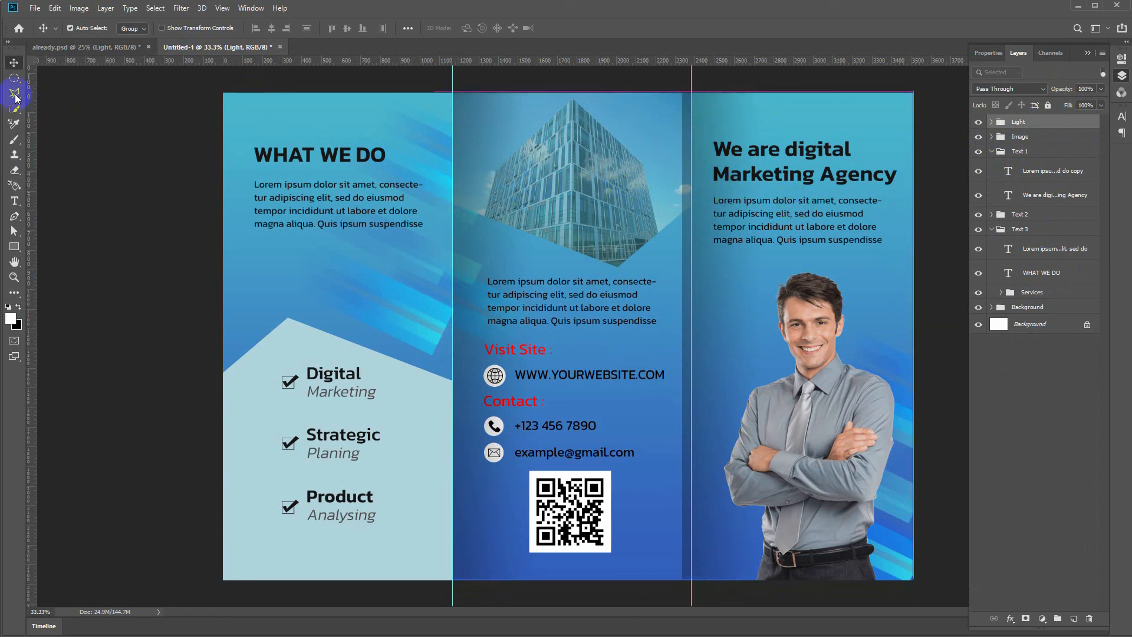
left_click(133, 29)
left_click(131, 42)
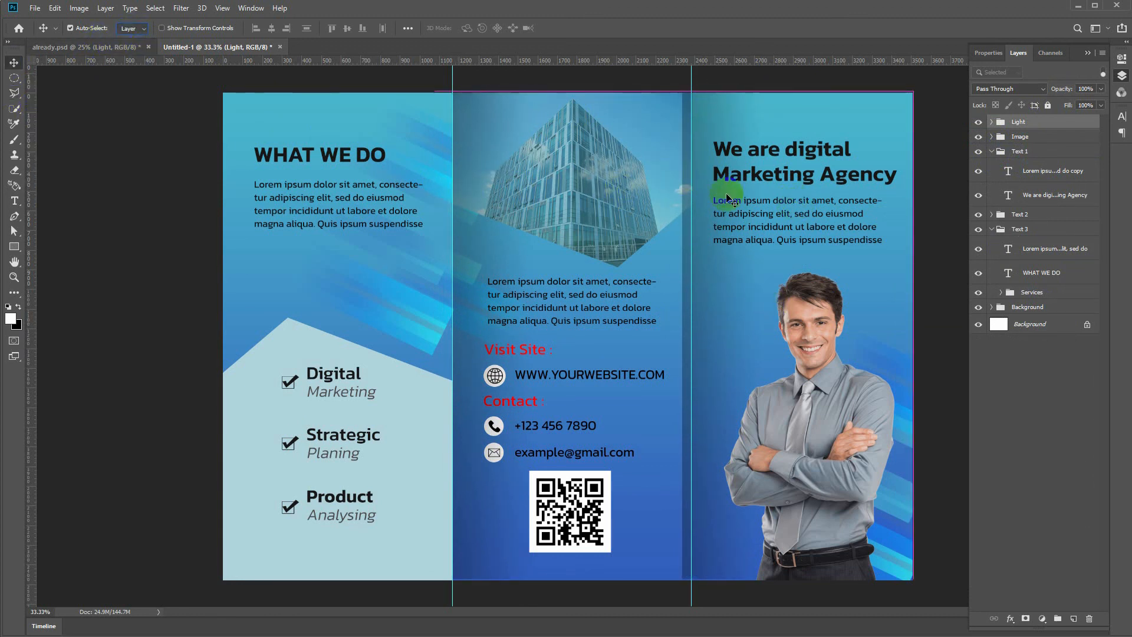
left_click_drag(691, 187, 708, 208)
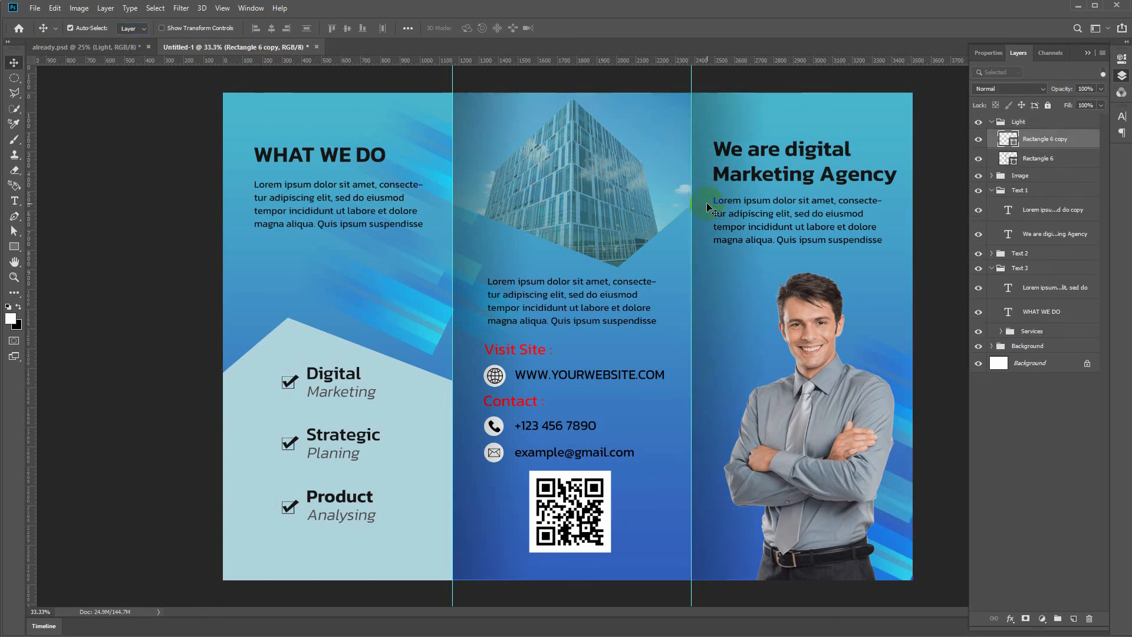
- Deselect all layers and hide the guides
left_click(954, 104)
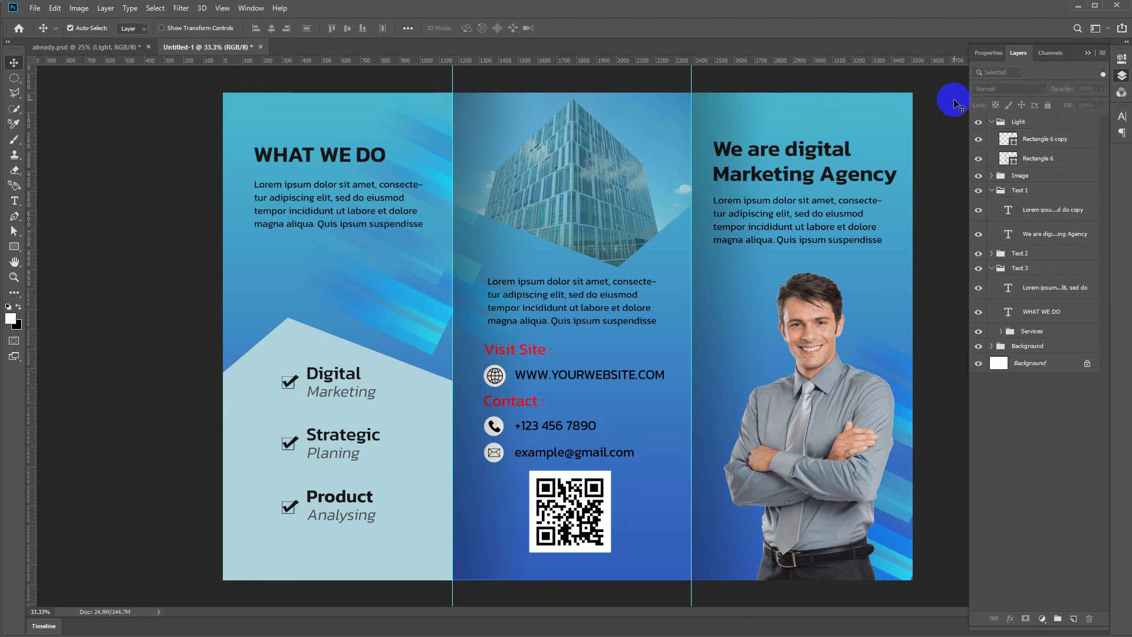
key("ctrl+semicolon")
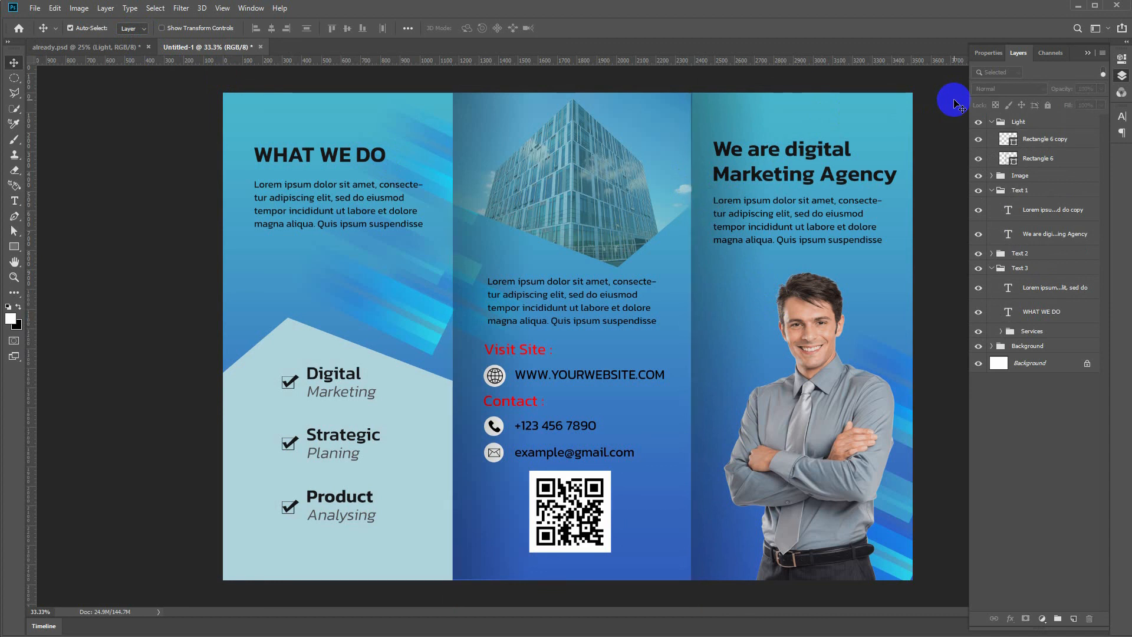